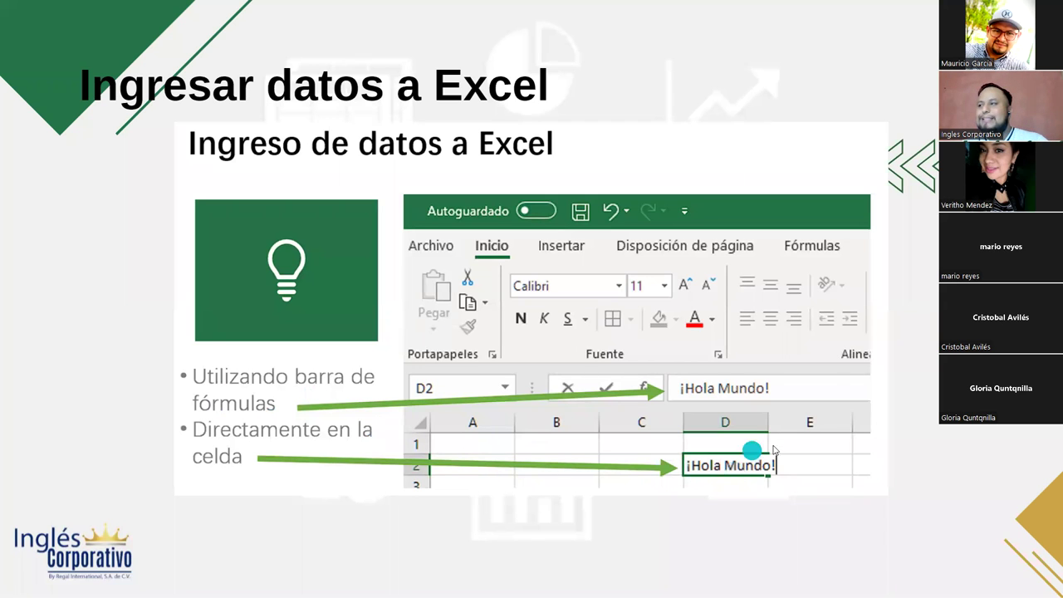
# Step: Switch from the presentation to the blank Excel workbook and enlarge the sheet view to 175%
pyautogui.click(859, 354)
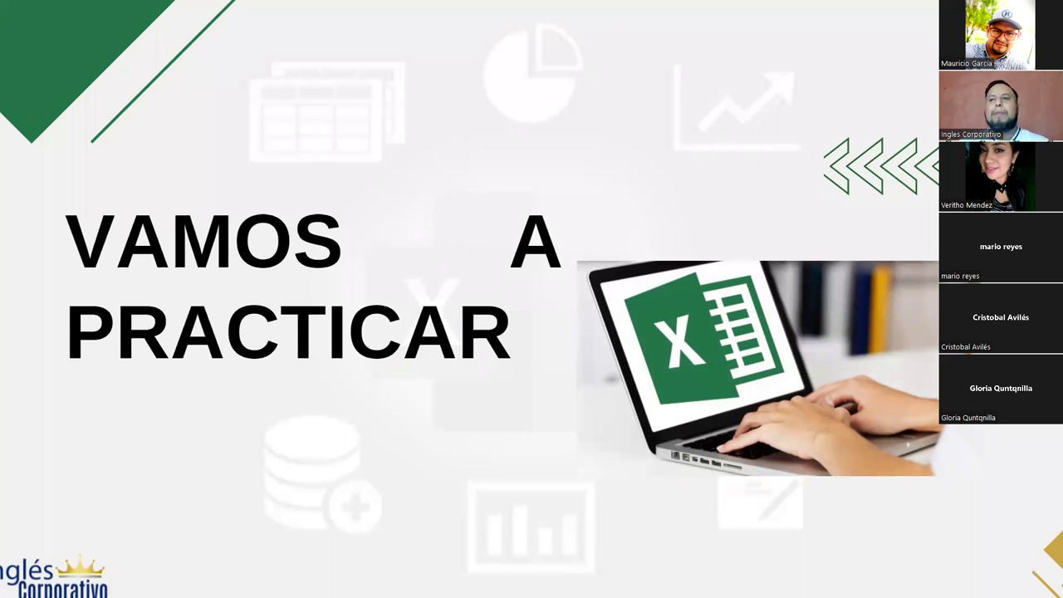
pyautogui.hotkey('alt', 'Tab')
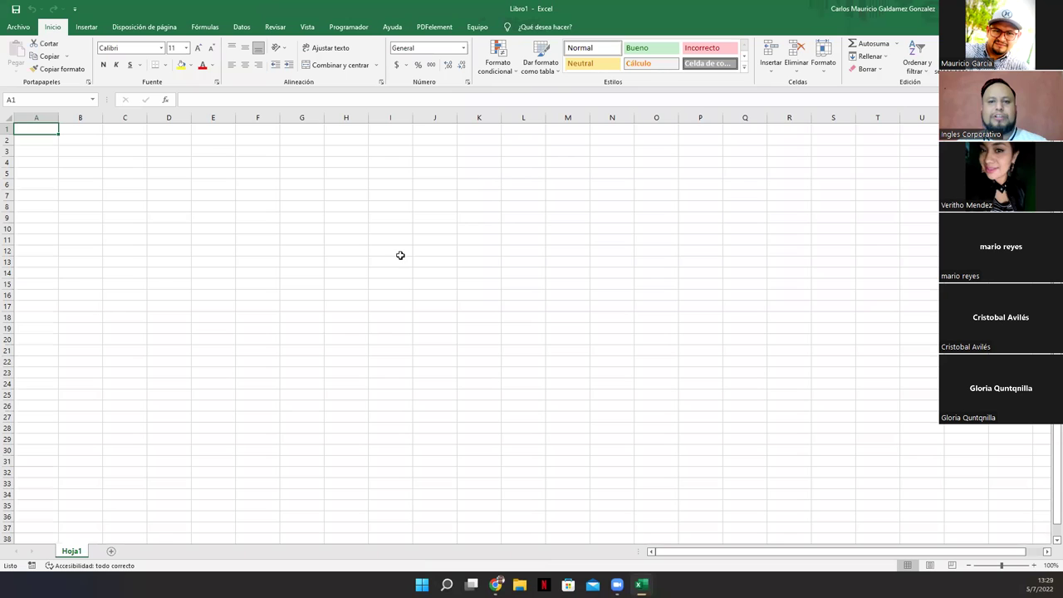
pyautogui.scroll(5, 346, 340)
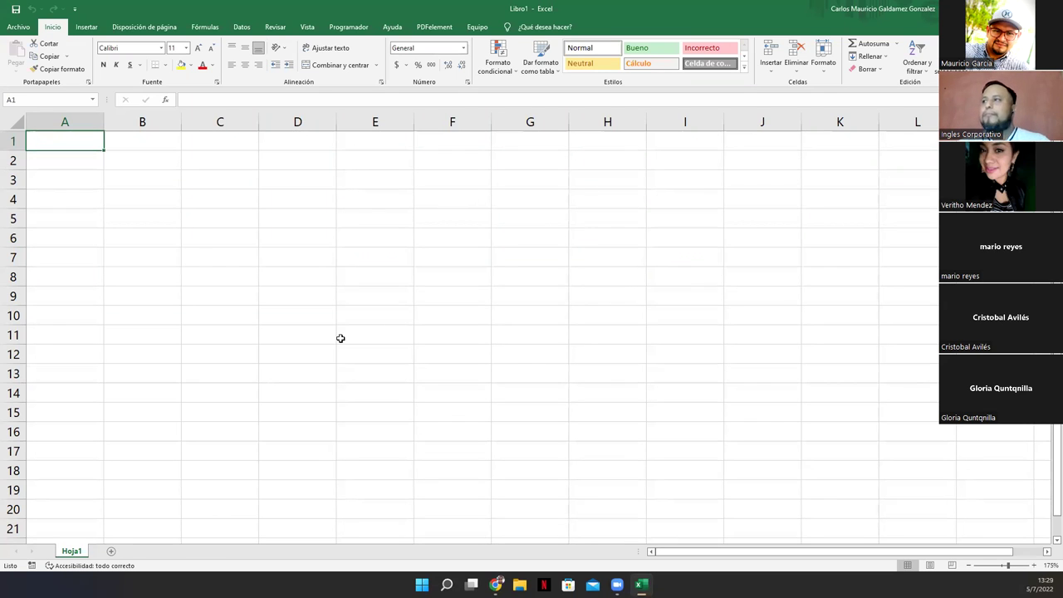
pyautogui.click(18, 27)
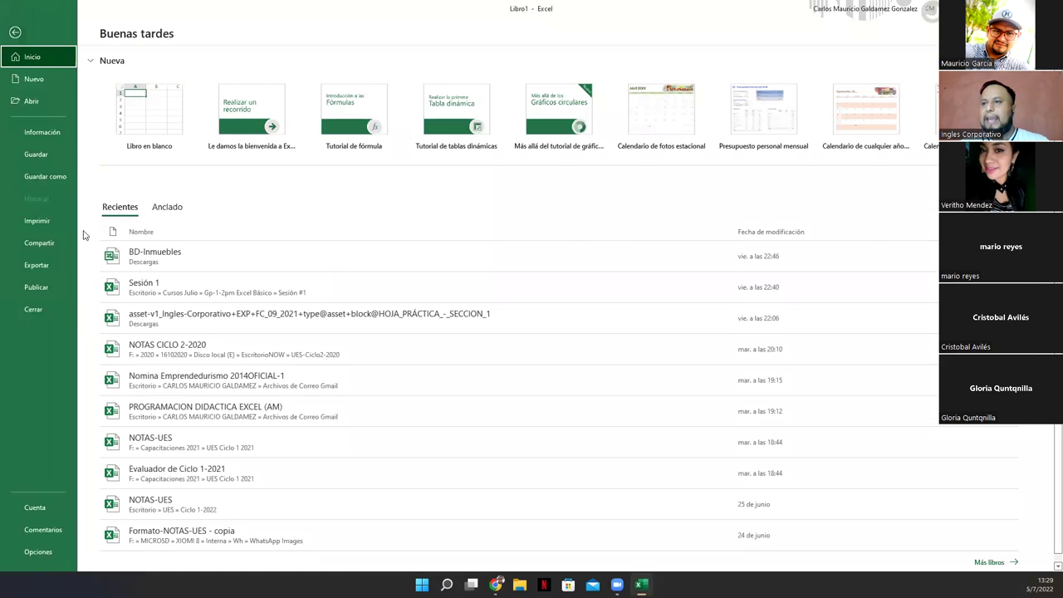
pyautogui.click(35, 552)
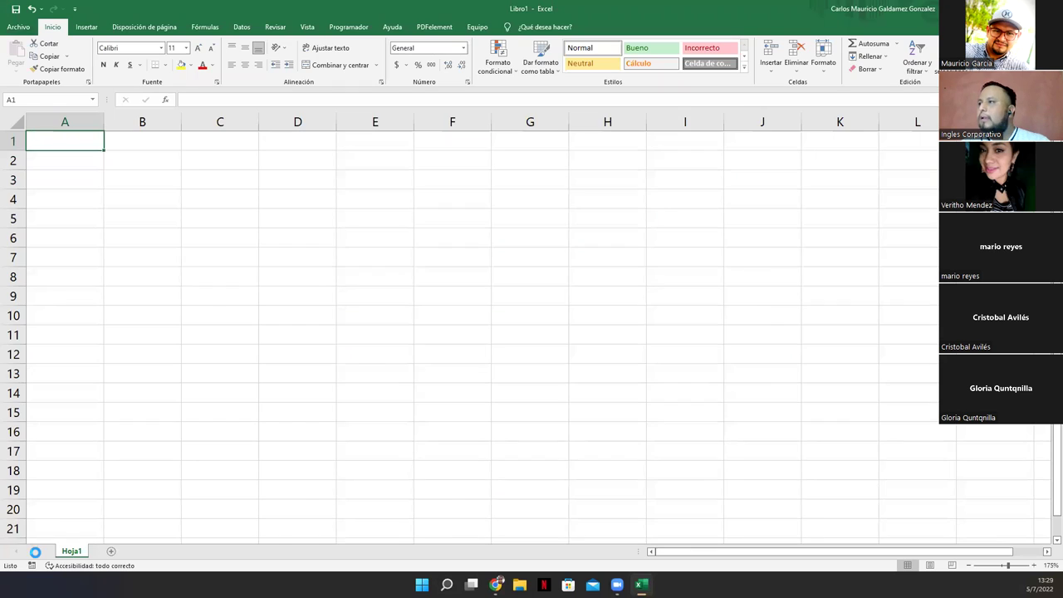
pyautogui.press('Escape')
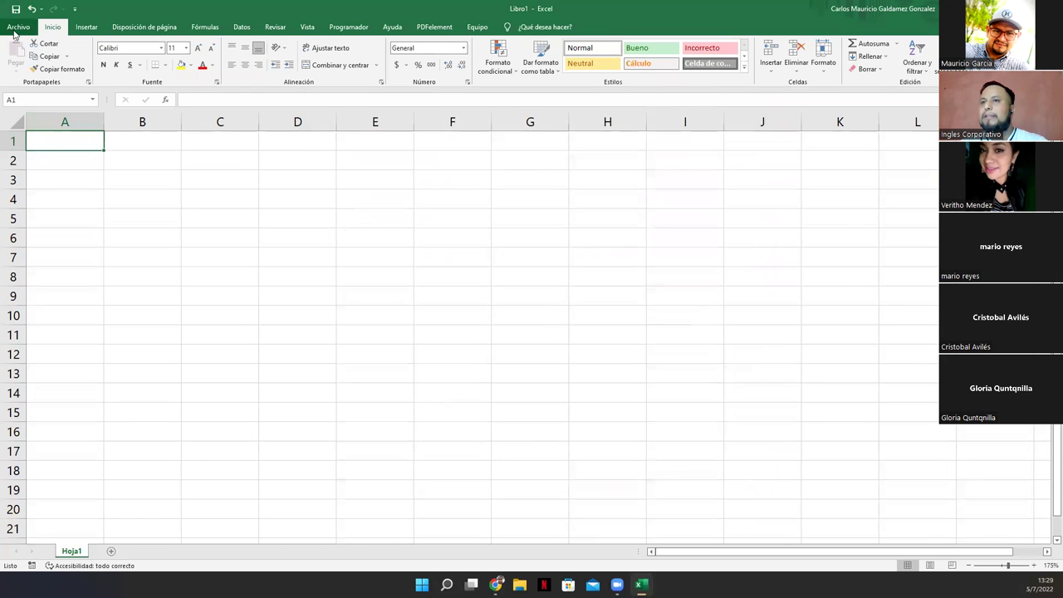
# Step: Examine the Office account and product information, and the start page with templates and recent workbooks
pyautogui.click(17, 29)
pyautogui.click(44, 510)
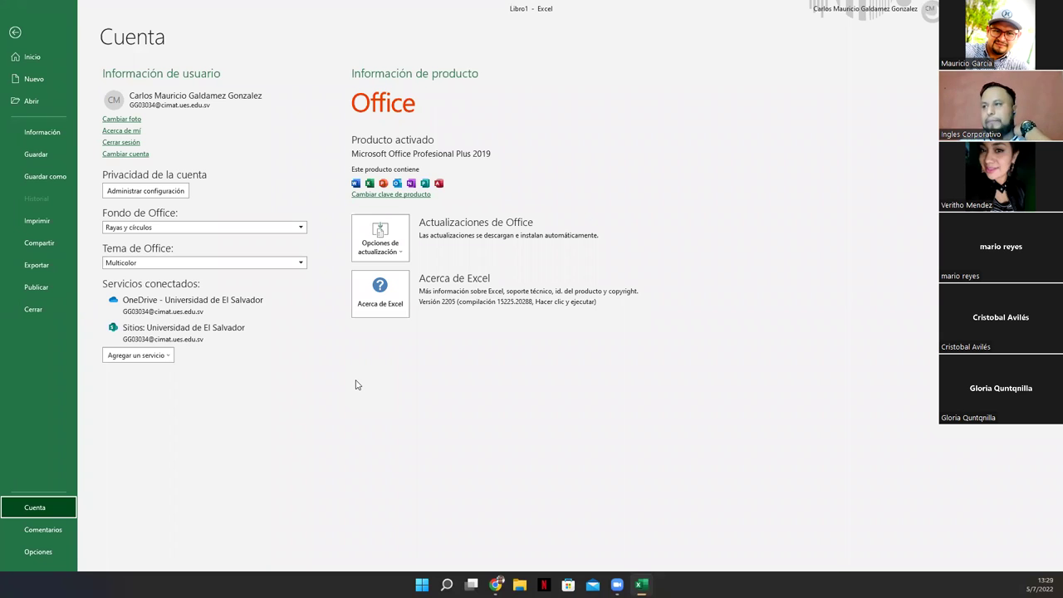
pyautogui.press('Escape')
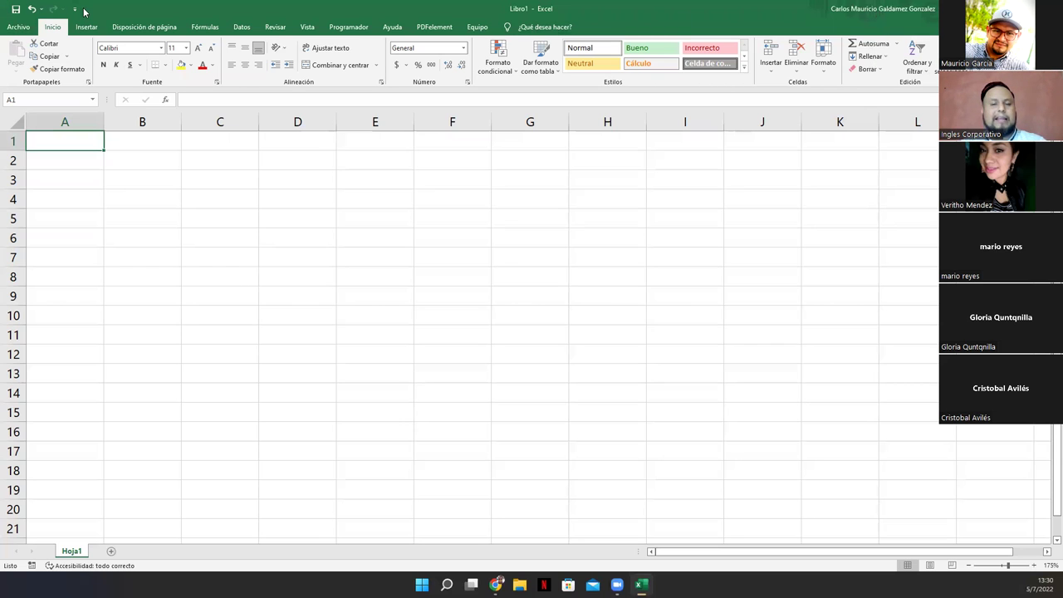
pyautogui.click(18, 27)
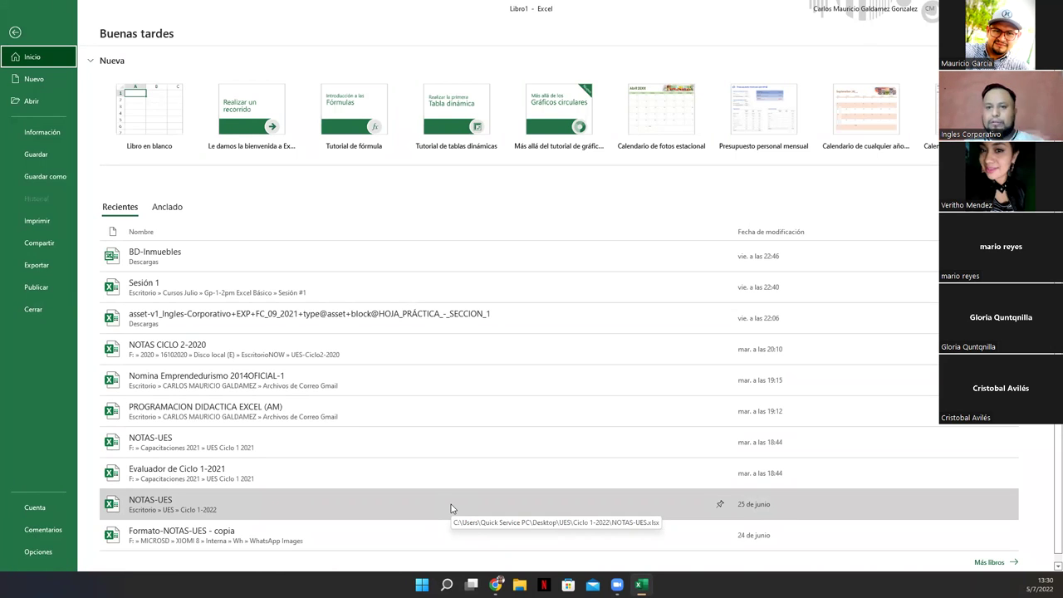
pyautogui.press('Escape')
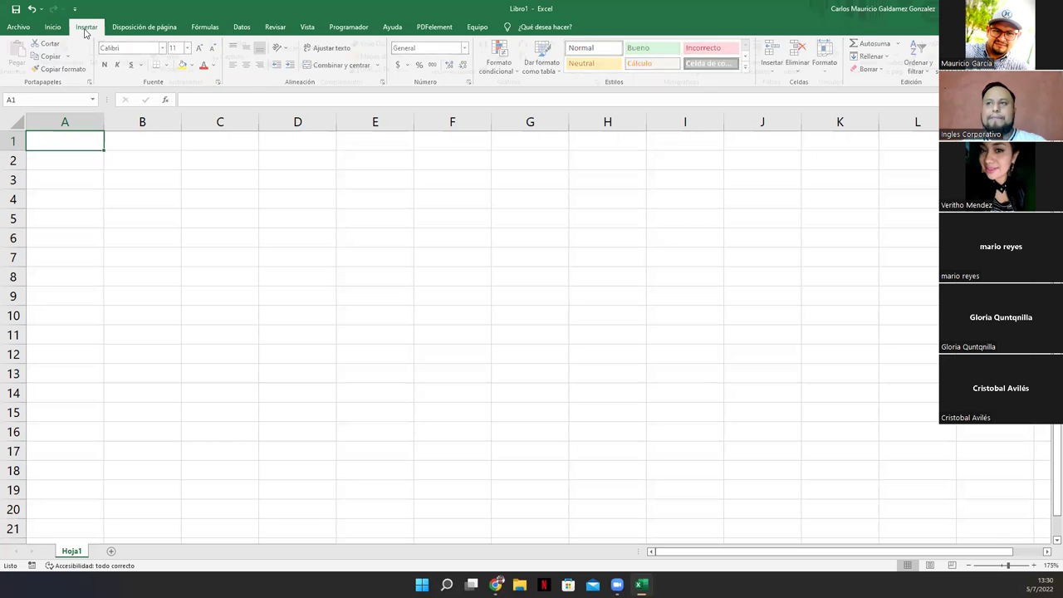
# Step: Examine the ribbon commands for inserting, page layout, formulas, data, review and view
pyautogui.click(84, 30)
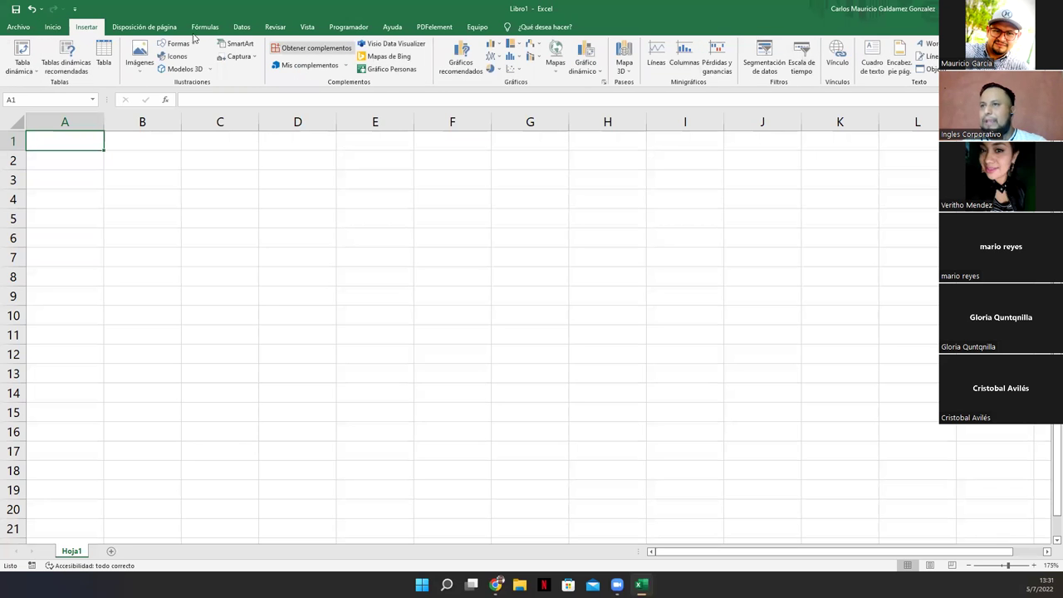
pyautogui.click(154, 28)
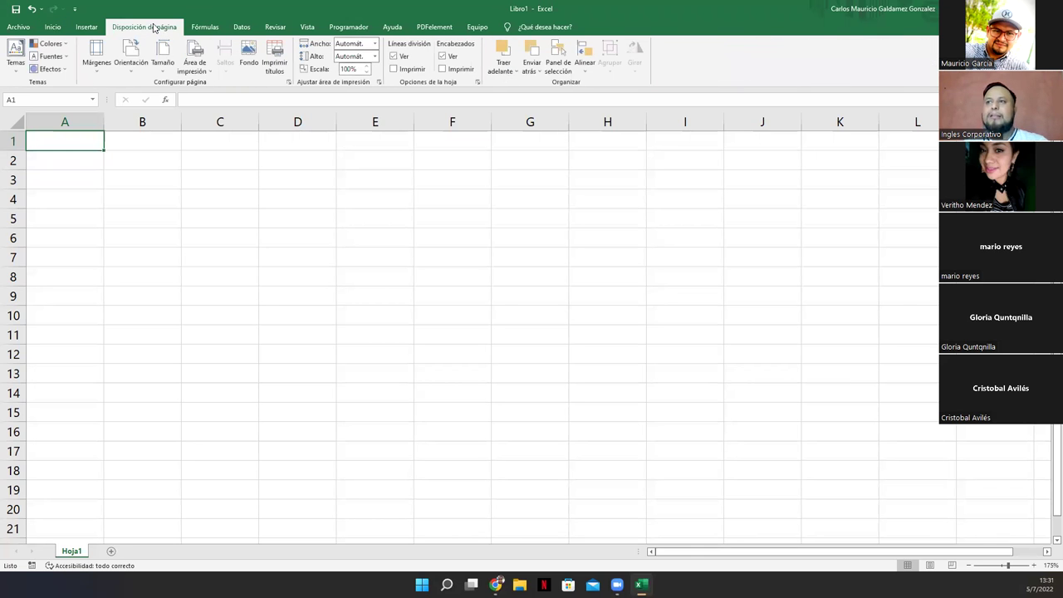
pyautogui.click(203, 28)
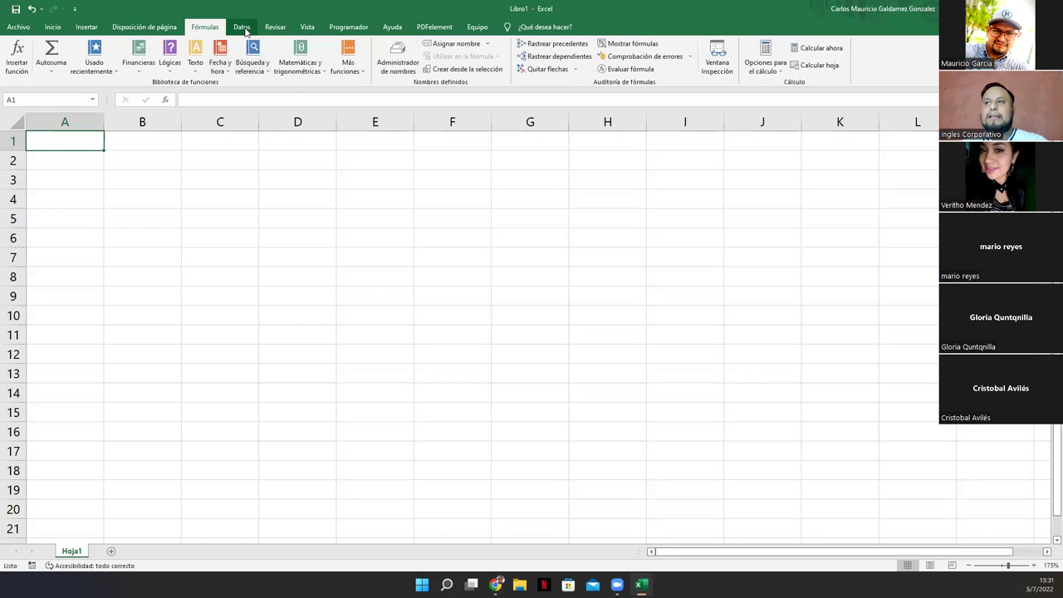
pyautogui.click(242, 27)
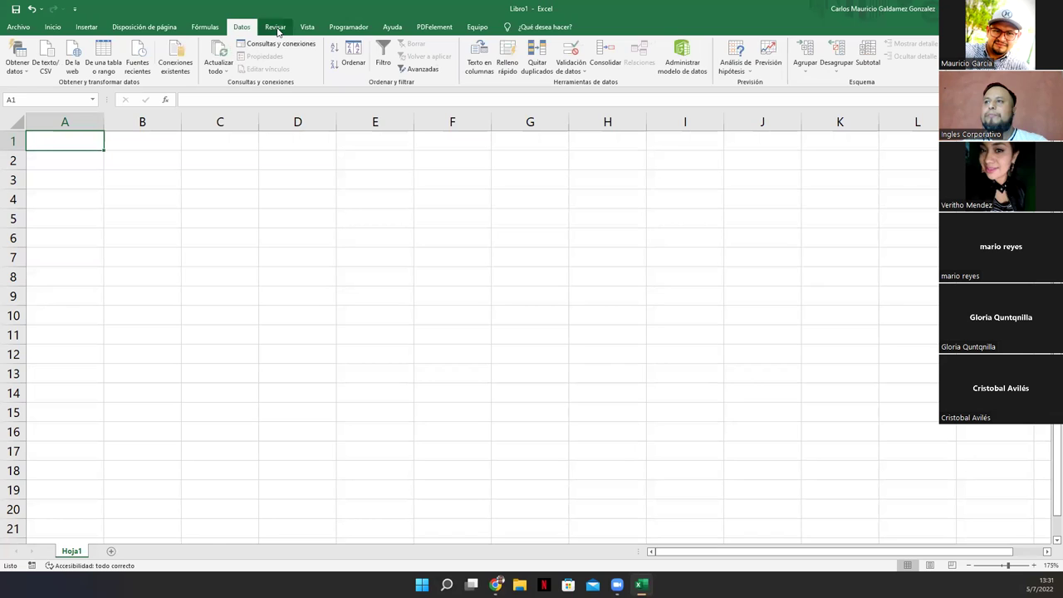
pyautogui.click(277, 28)
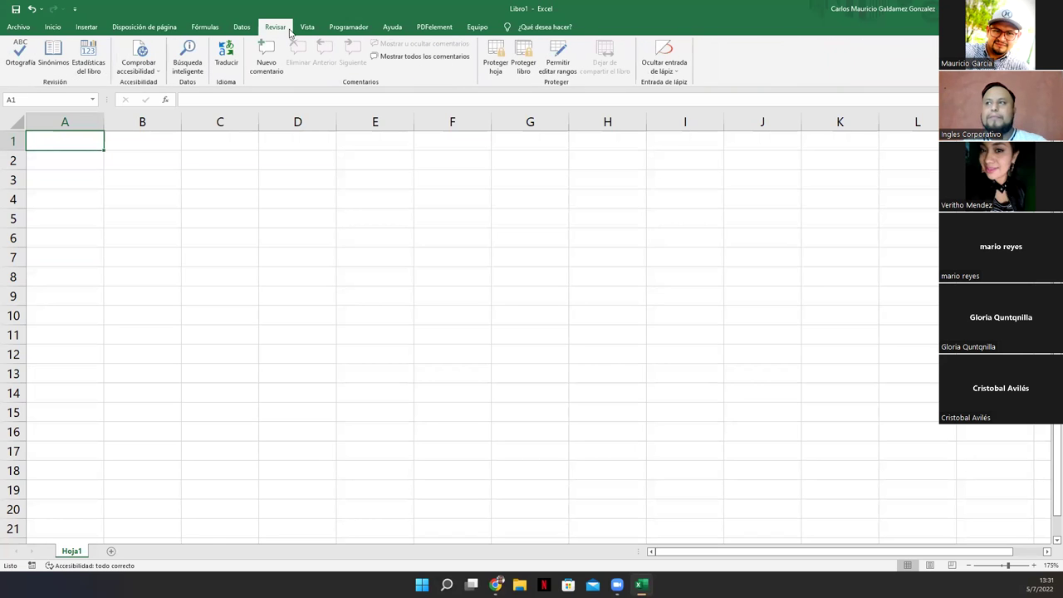
pyautogui.click(308, 27)
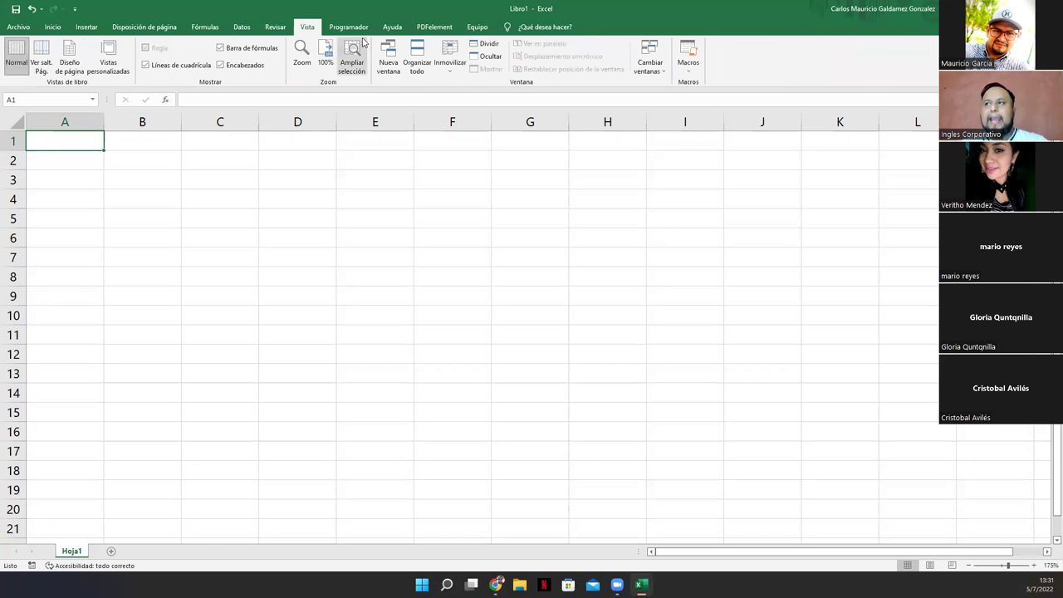
# Step: Customize the ribbon to hide the Programador tab from the main tabs
pyautogui.rightClick(337, 30)
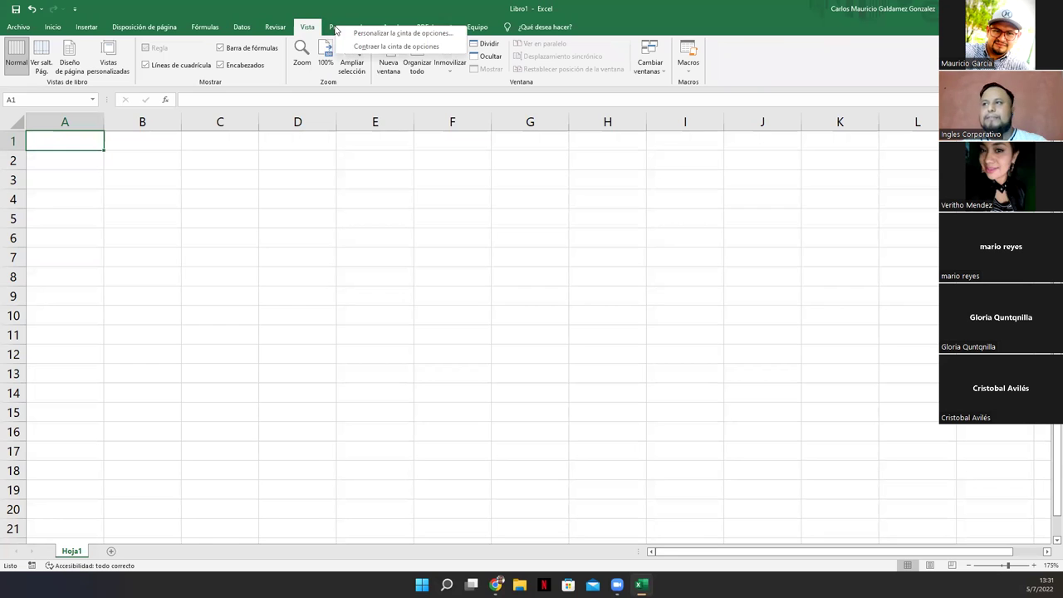
pyautogui.click(332, 30)
pyautogui.rightClick(331, 30)
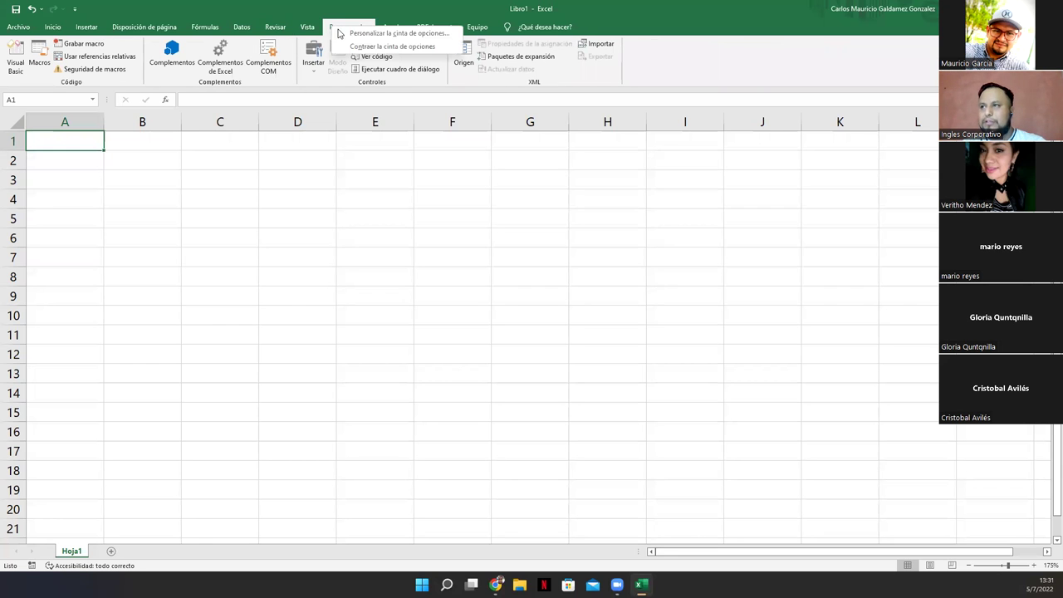
pyautogui.click(390, 34)
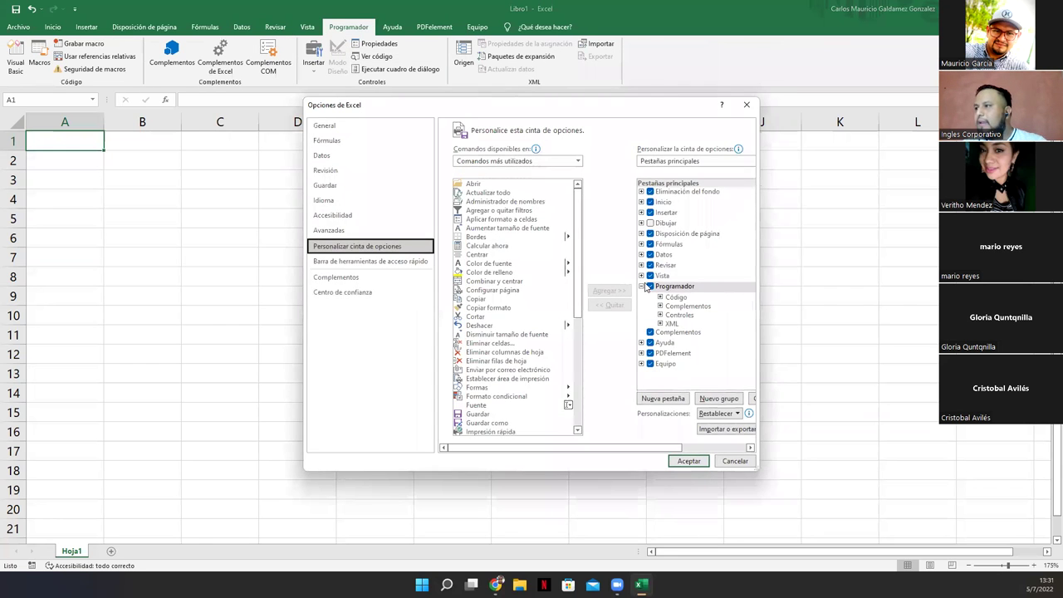
pyautogui.click(650, 286)
pyautogui.click(688, 462)
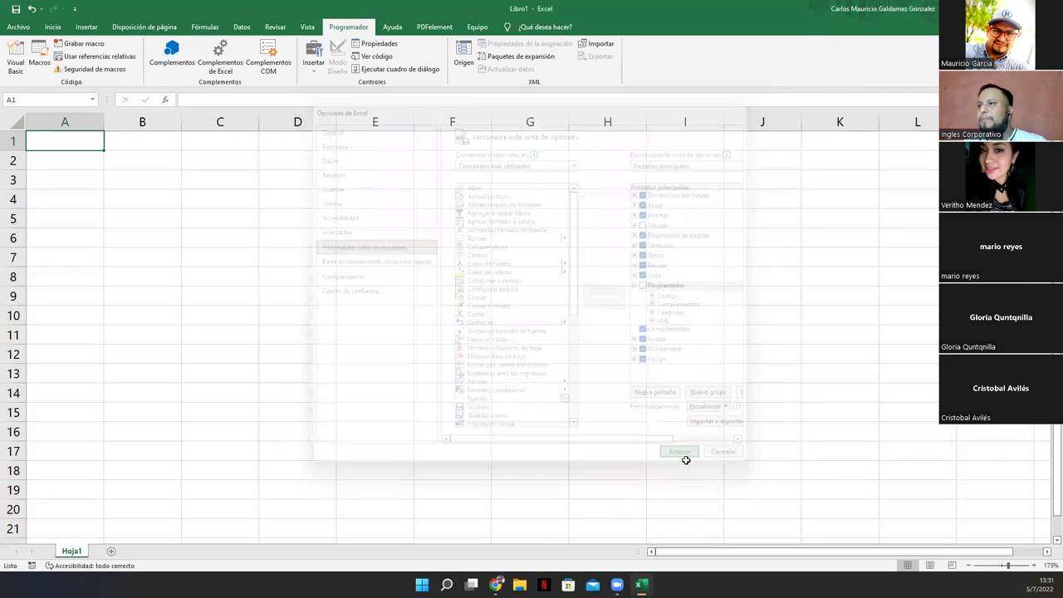
# Step: Examine the view, help, PDFelement and team commands, and the suggested actions of the command search
pyautogui.click(310, 30)
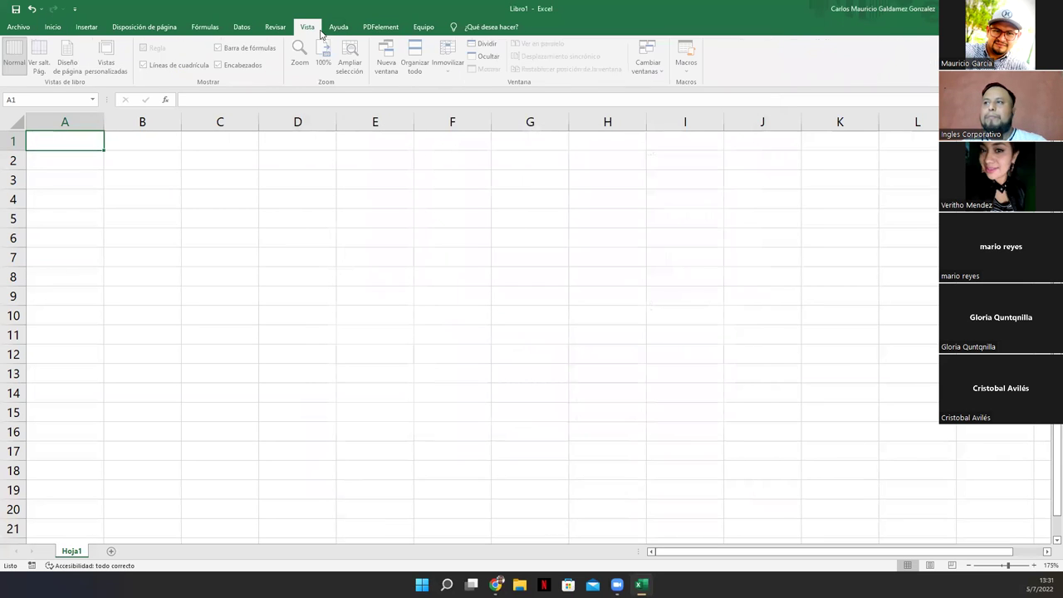
pyautogui.click(341, 30)
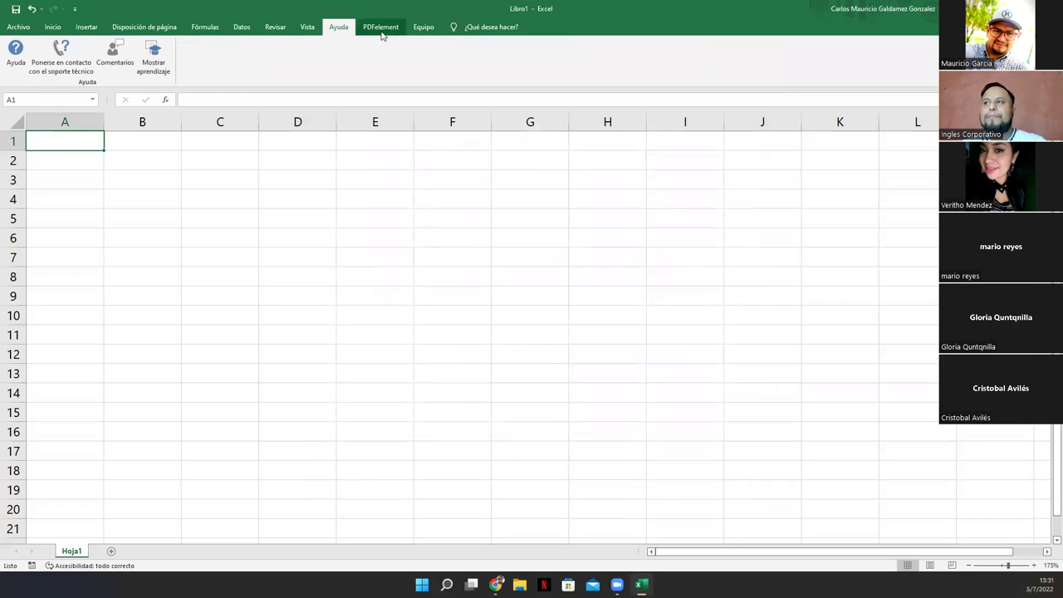
pyautogui.click(379, 28)
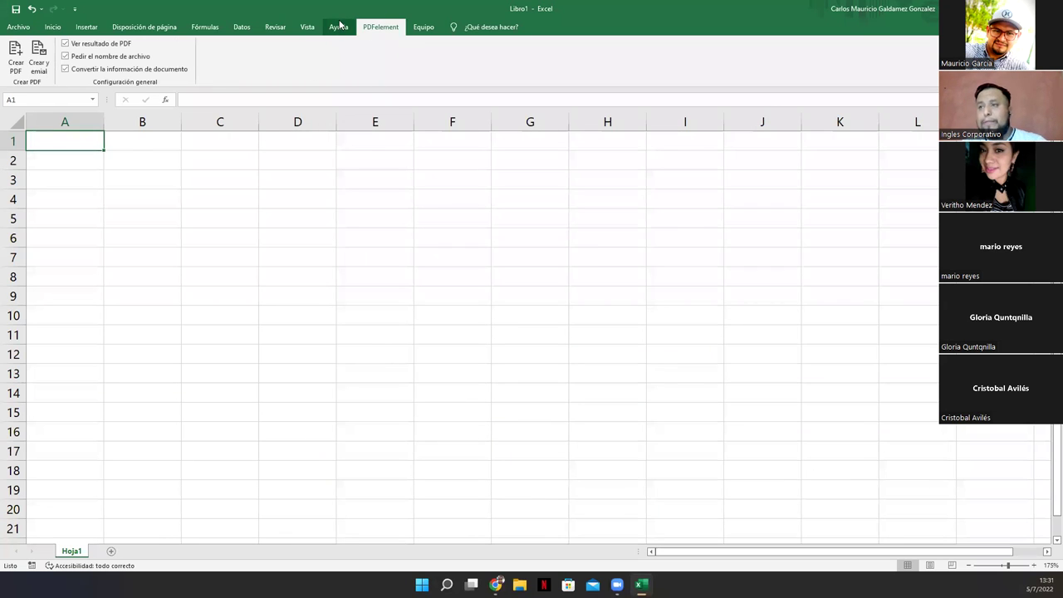
pyautogui.click(420, 32)
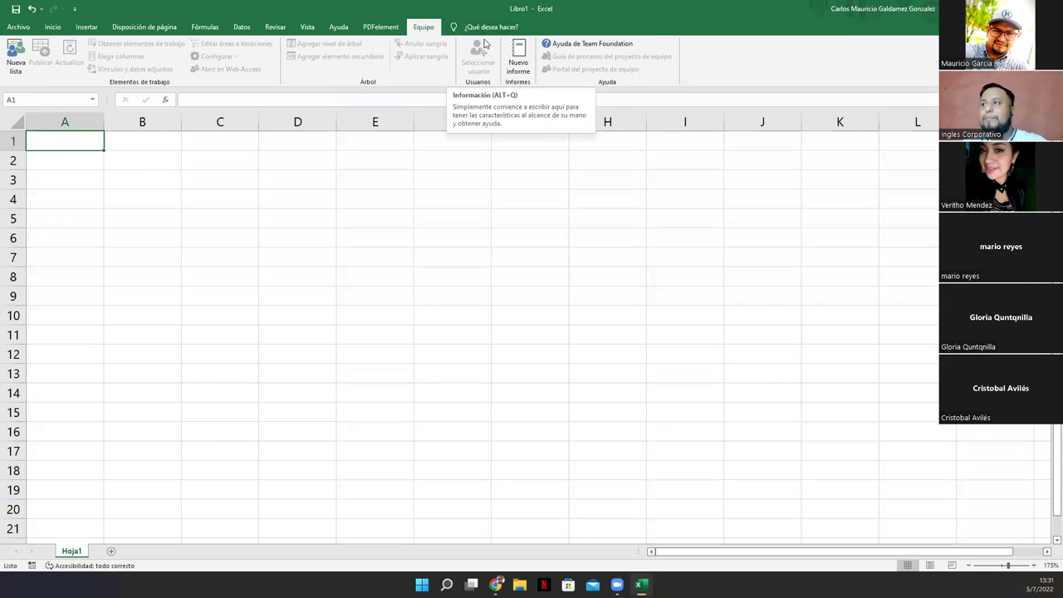
pyautogui.click(480, 29)
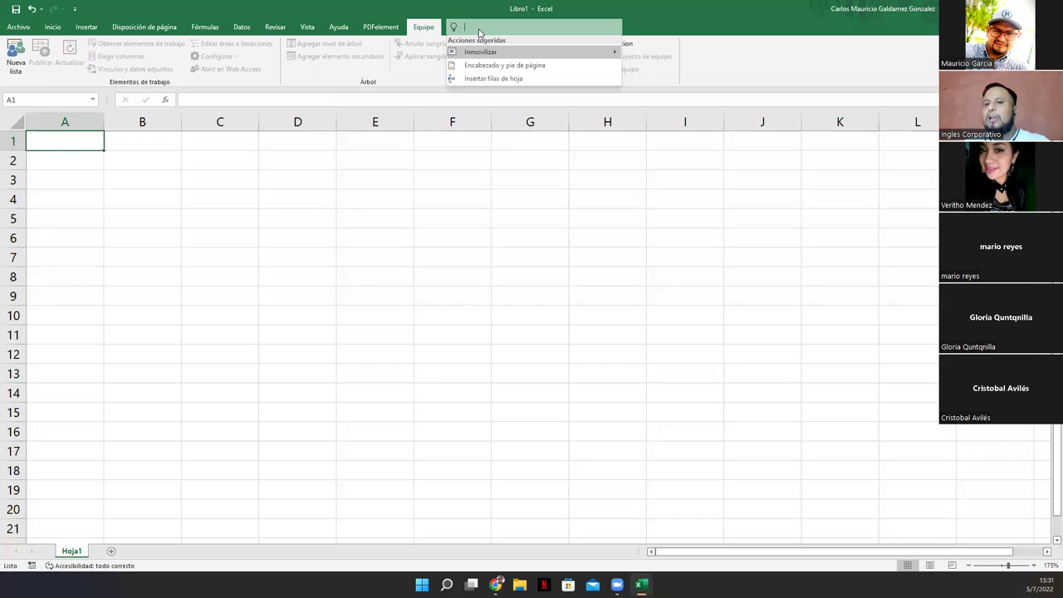
pyautogui.click(42, 30)
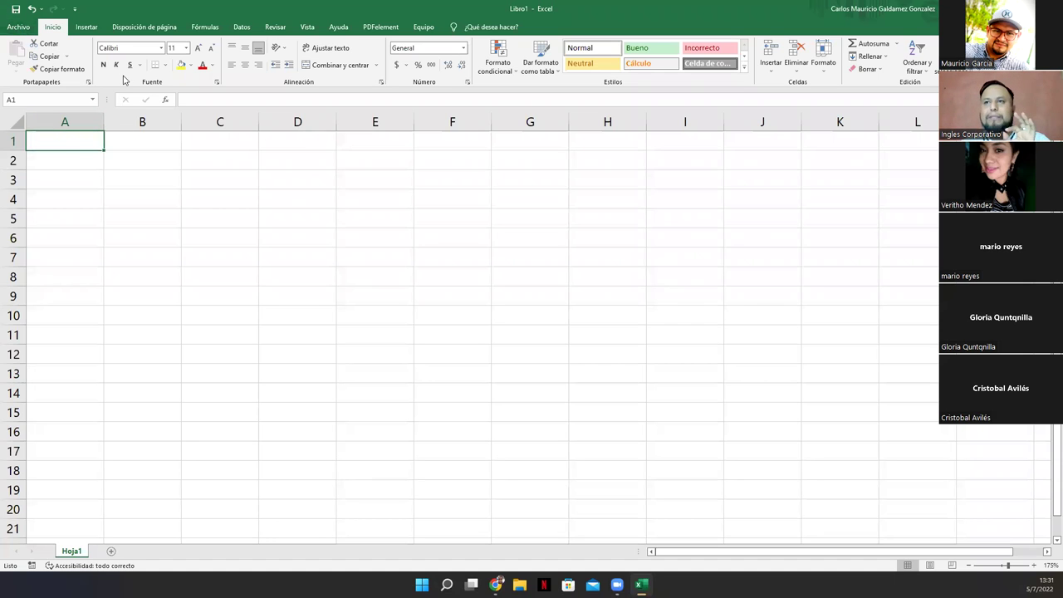
# Step: Review the Office account page once more and return to the worksheet
pyautogui.click(20, 29)
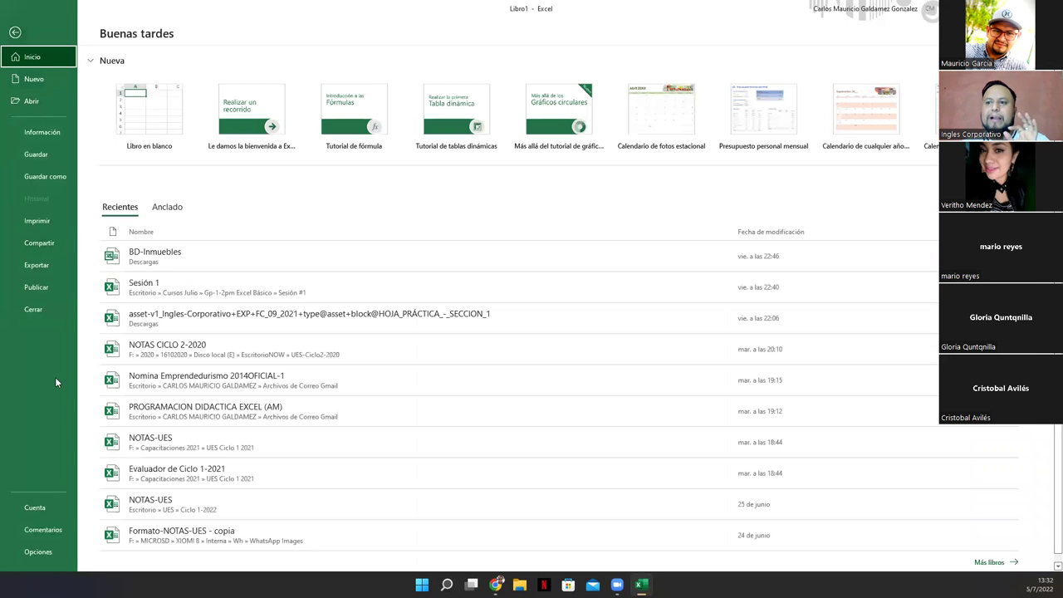
pyautogui.click(44, 508)
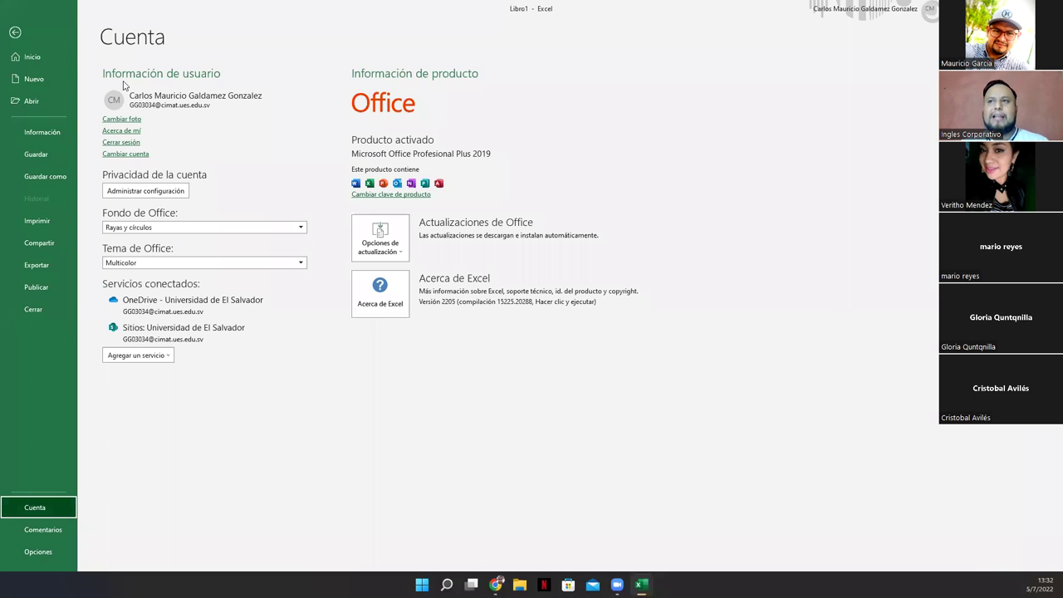
pyautogui.click(15, 33)
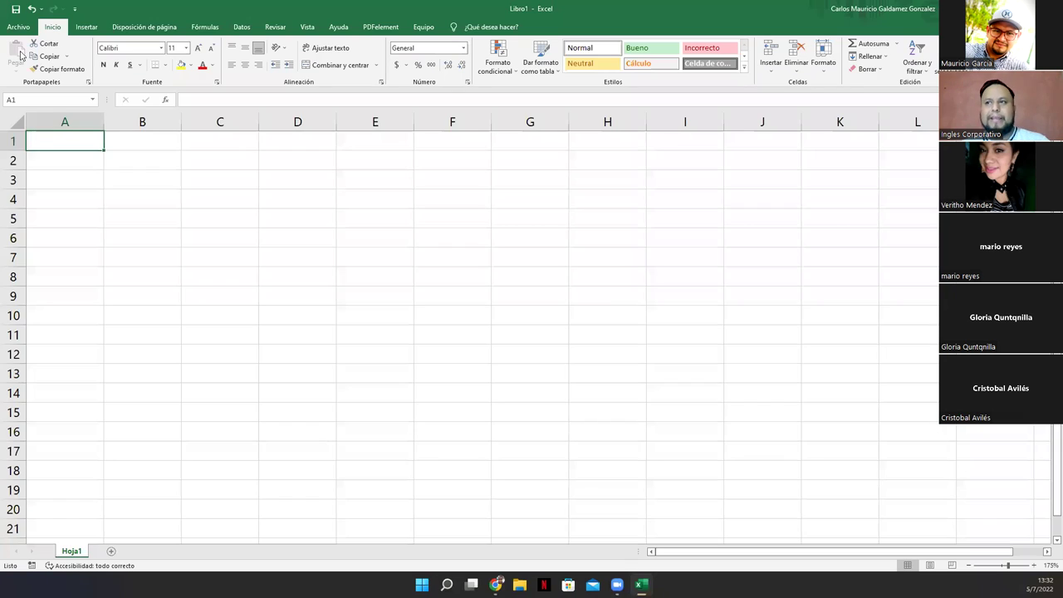
# Step: Enter the column header Codigo in cell B2
pyautogui.click(122, 162)
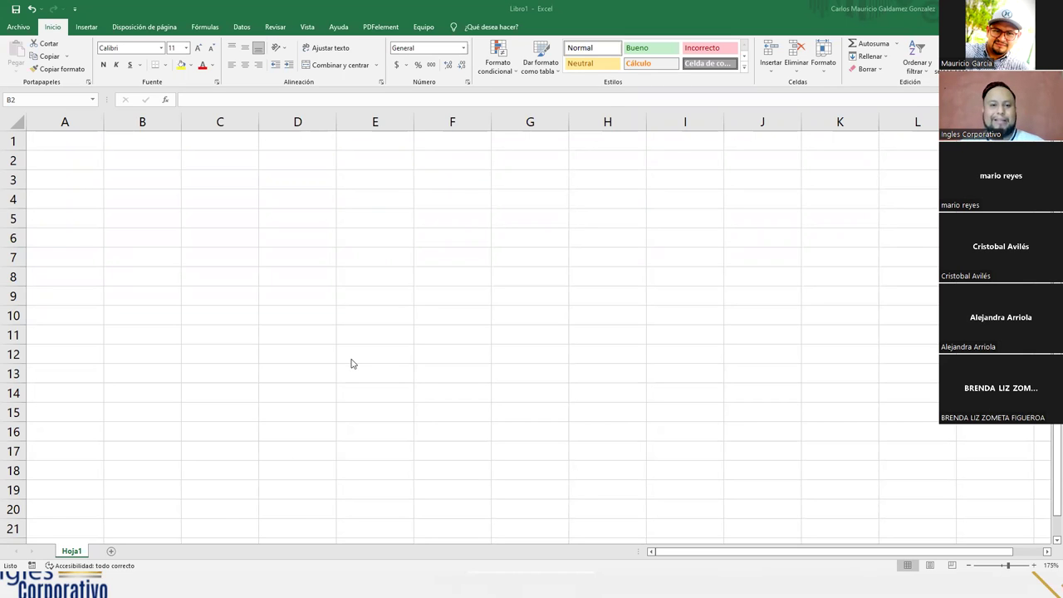
pyautogui.click(349, 298)
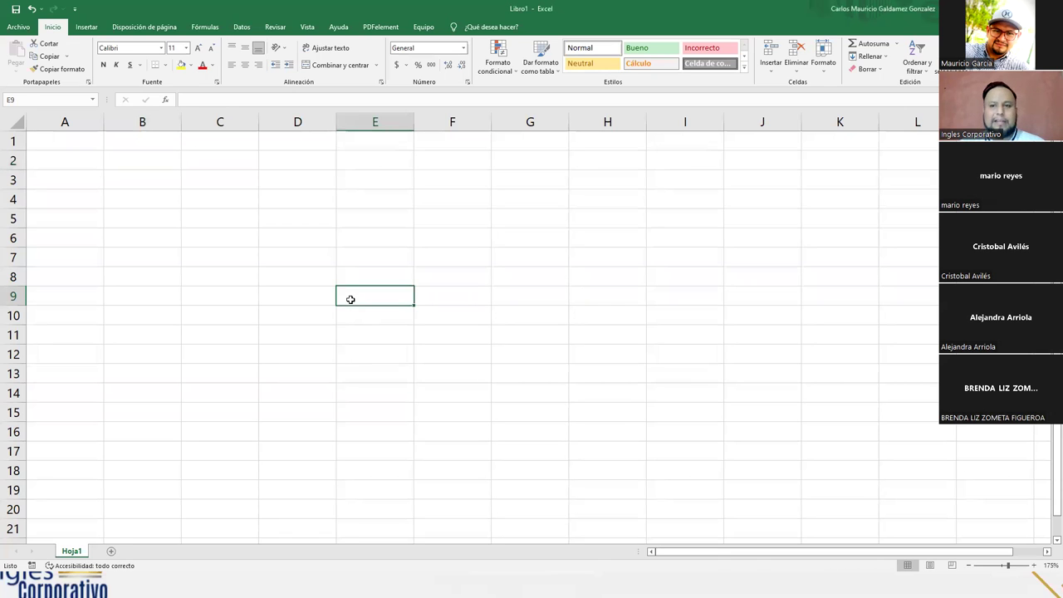
pyautogui.click(137, 154)
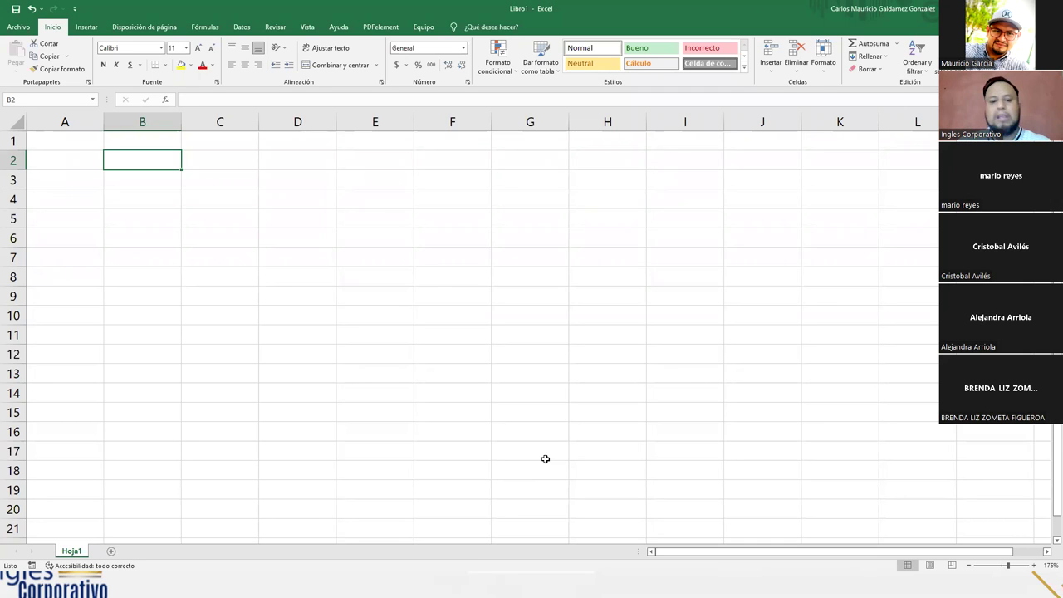
pyautogui.write('Codigo')
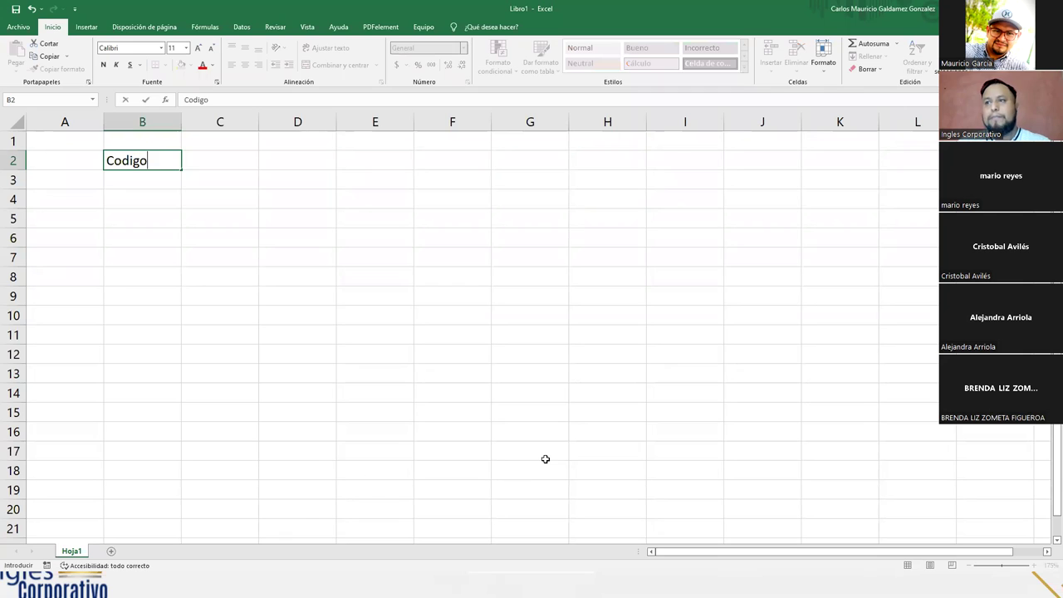
pyautogui.press('Tab')
pyautogui.write('Suelo')
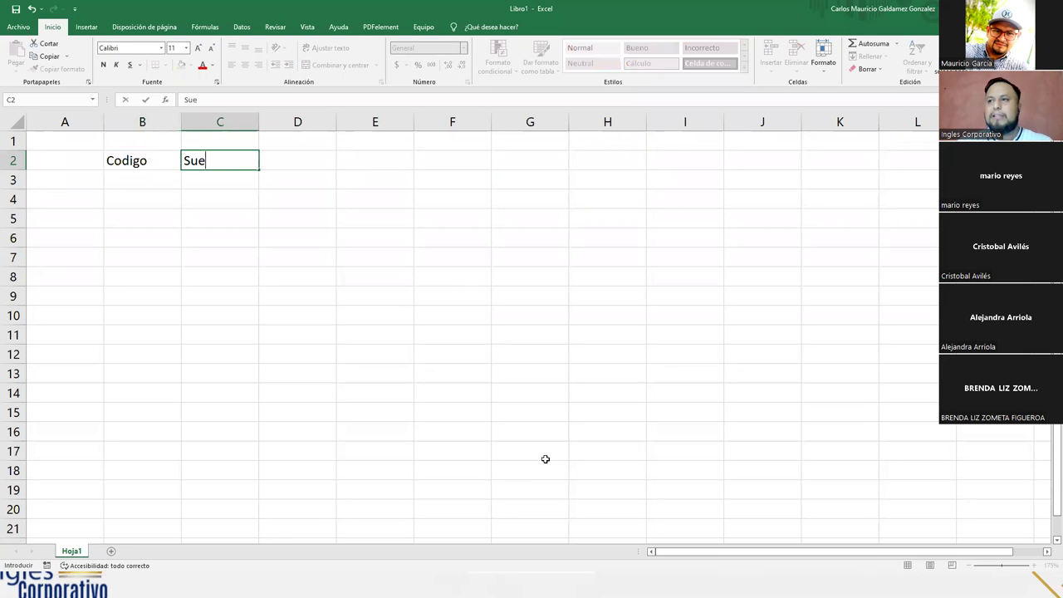
pyautogui.press('BackSpace')
pyautogui.press('BackSpace')
pyautogui.press('BackSpace')
pyautogui.press('BackSpace')
pyautogui.press('BackSpace')
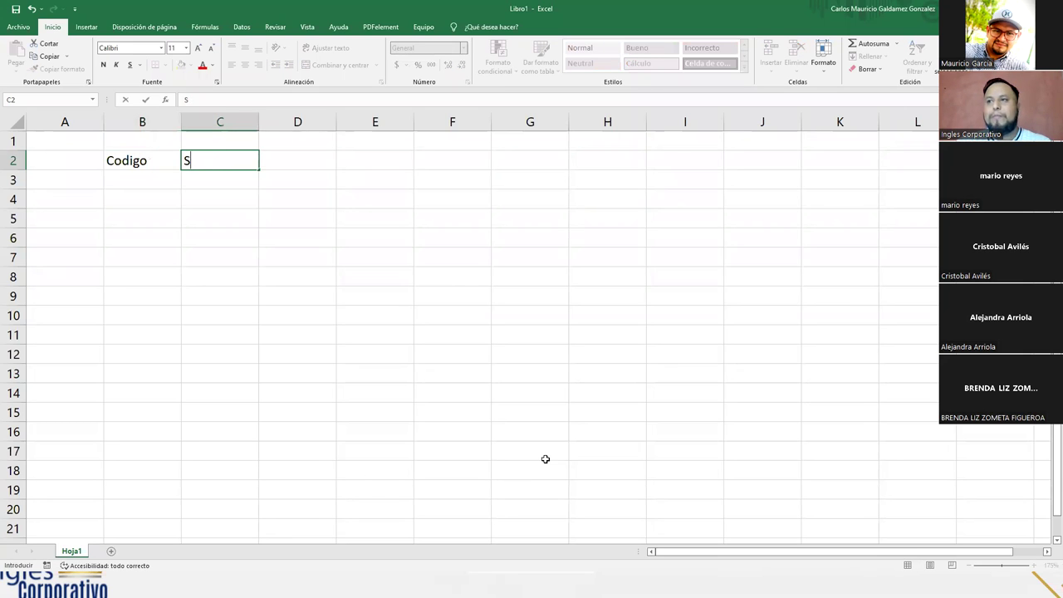
# Step: Enter the column headers Nombre, Apellidos and Sueldo in cells C2, D2 and E2
pyautogui.write('Nombre')
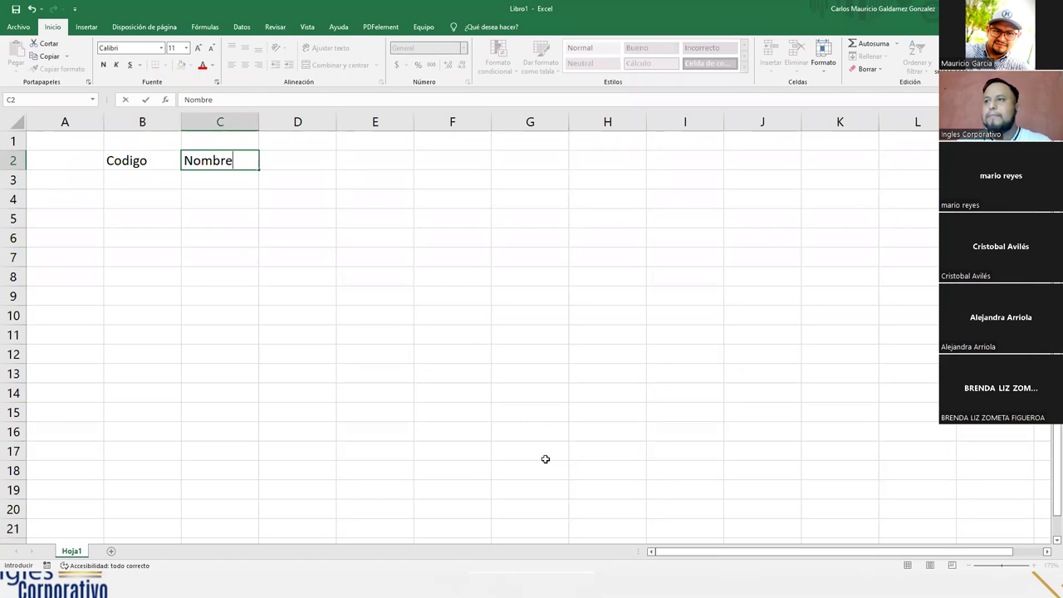
pyautogui.press('Tab')
pyautogui.write('Apellidos')
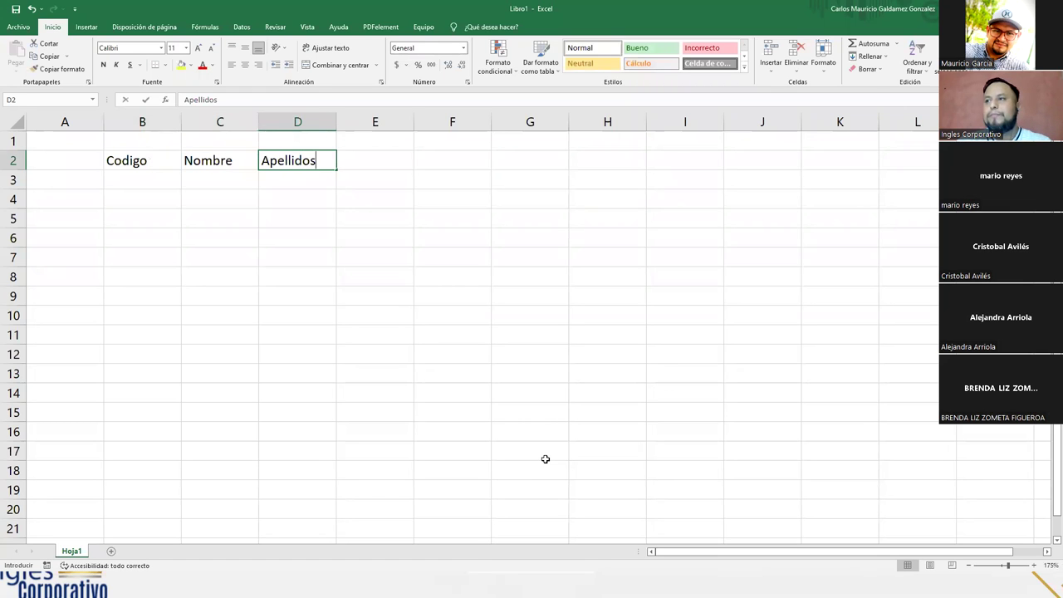
pyautogui.press('Tab')
pyautogui.write('Sueldo')
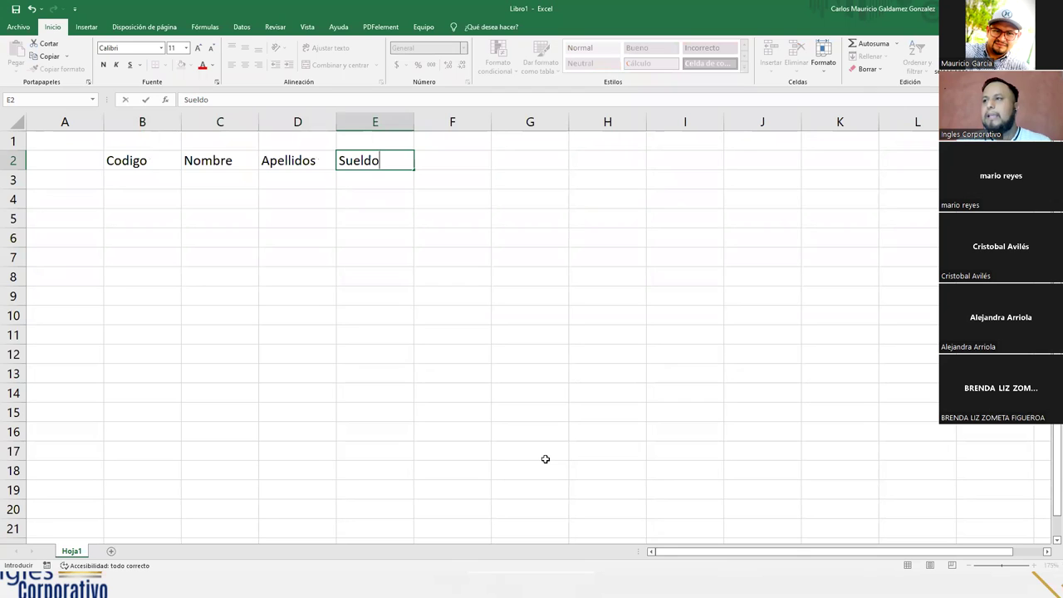
pyautogui.press('Return')
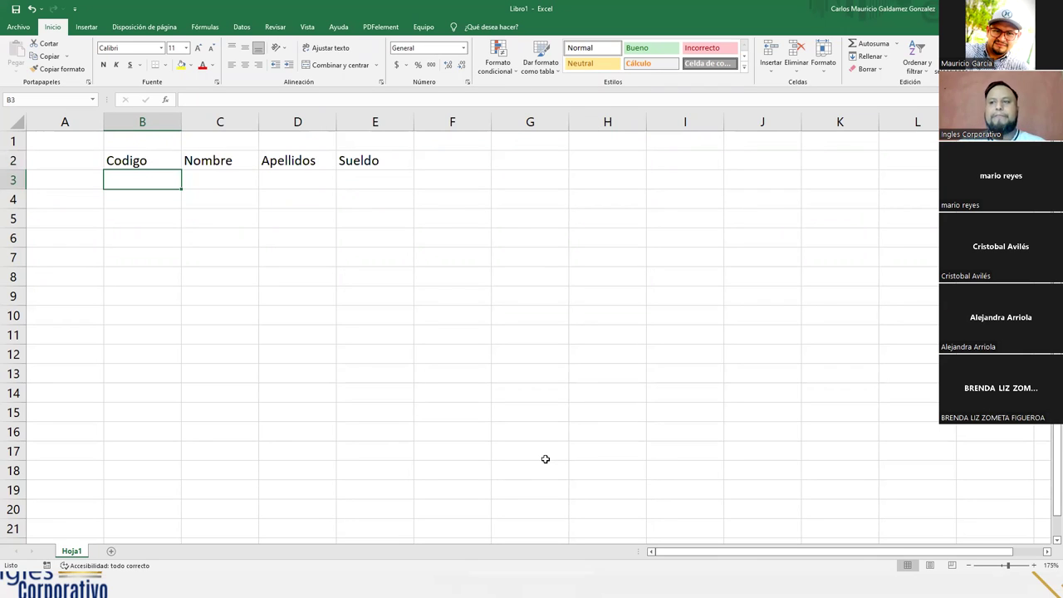
# Step: Place the on-screen keyboard clear of the table and use it to move the active cell from Nombre across to Sueldo
pyautogui.press('Up')
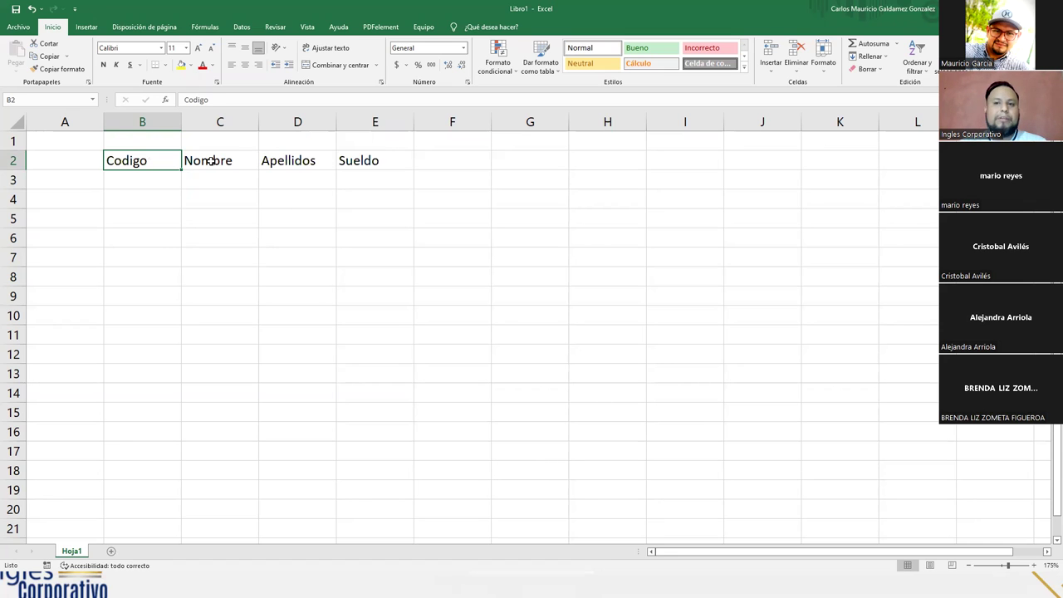
pyautogui.click(212, 161)
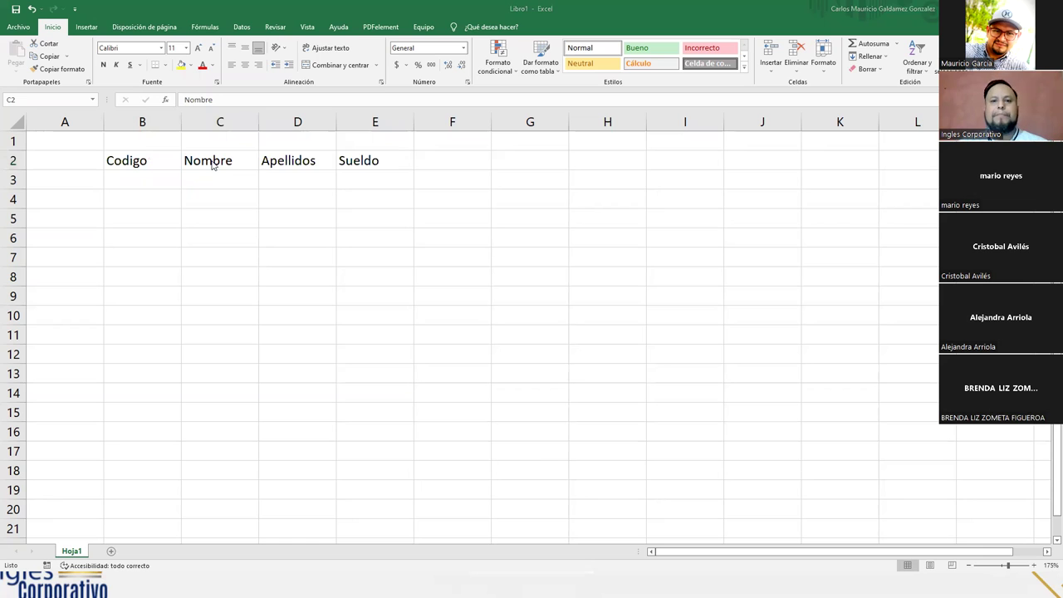
pyautogui.click(199, 162)
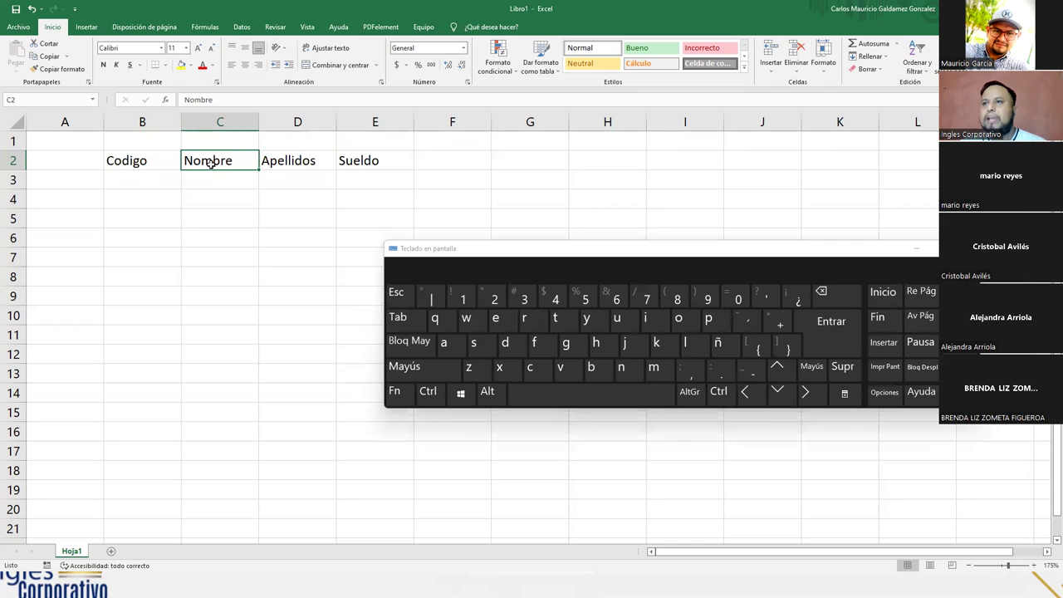
pyautogui.click(811, 398)
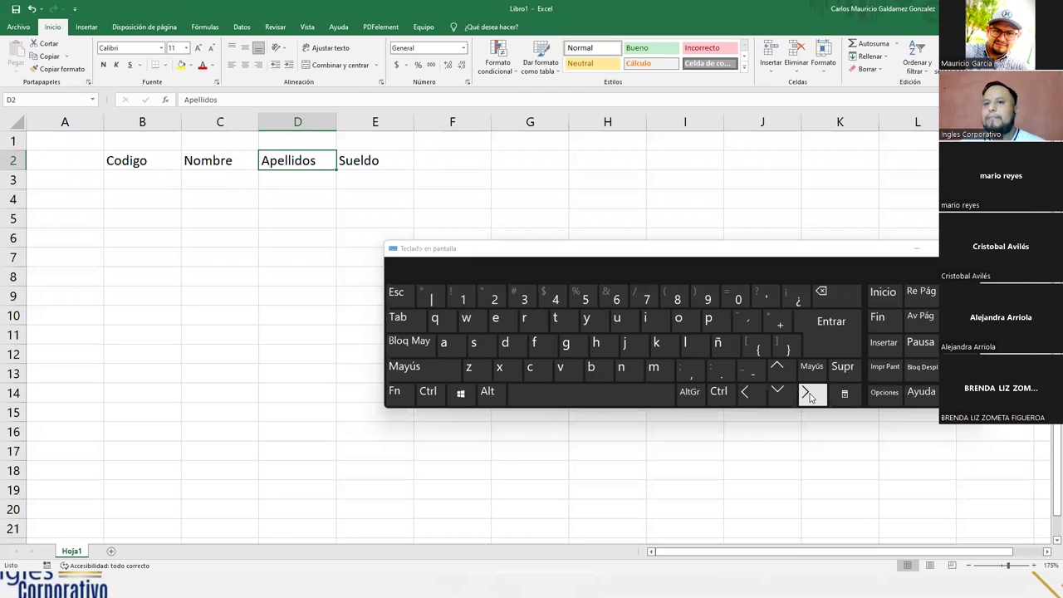
pyautogui.click(632, 252)
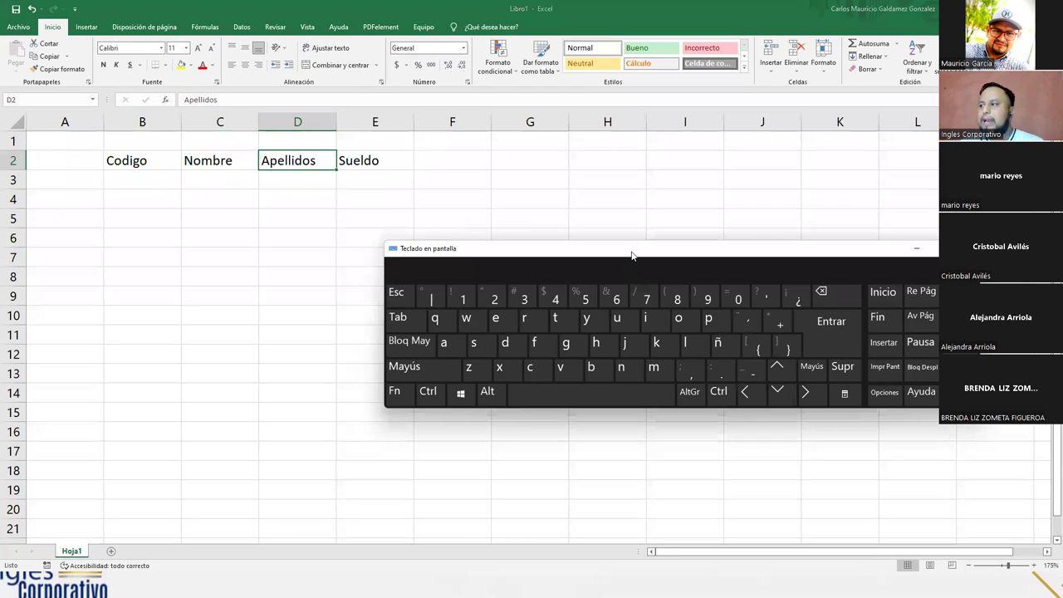
pyautogui.moveTo(632, 253); pyautogui.dragTo(709, 402)
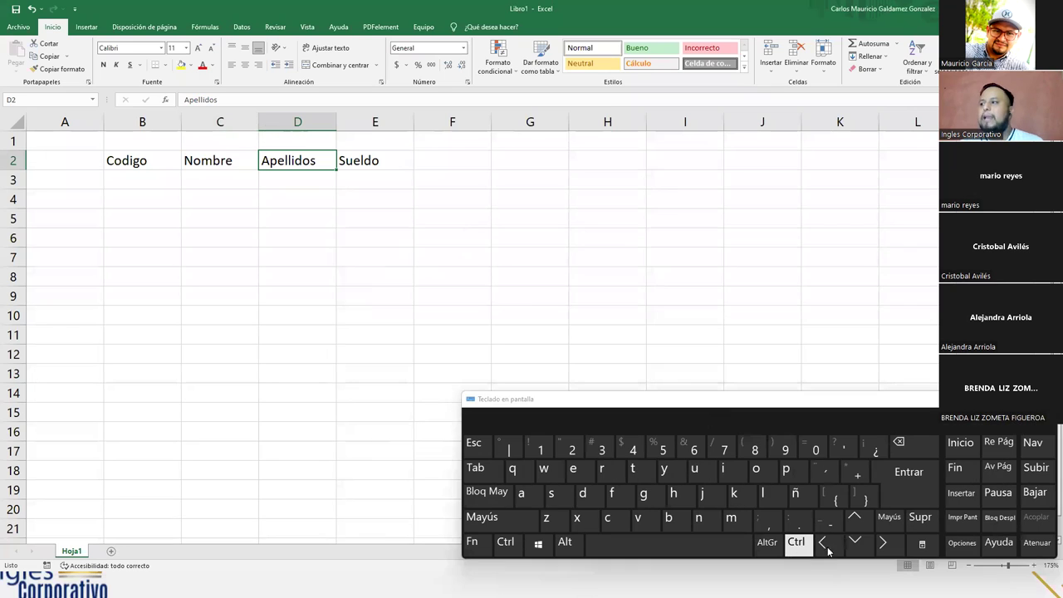
pyautogui.click(884, 544)
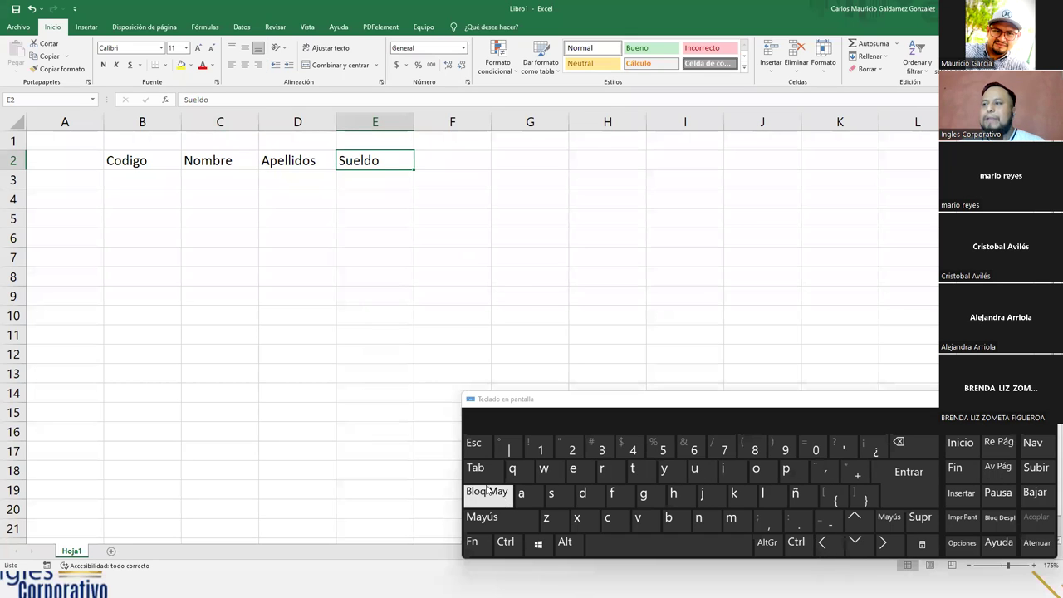
# Step: Step the active cell with the on-screen keyboard from the Codigo header in B2 across to Sueldo in E2
pyautogui.click(149, 170)
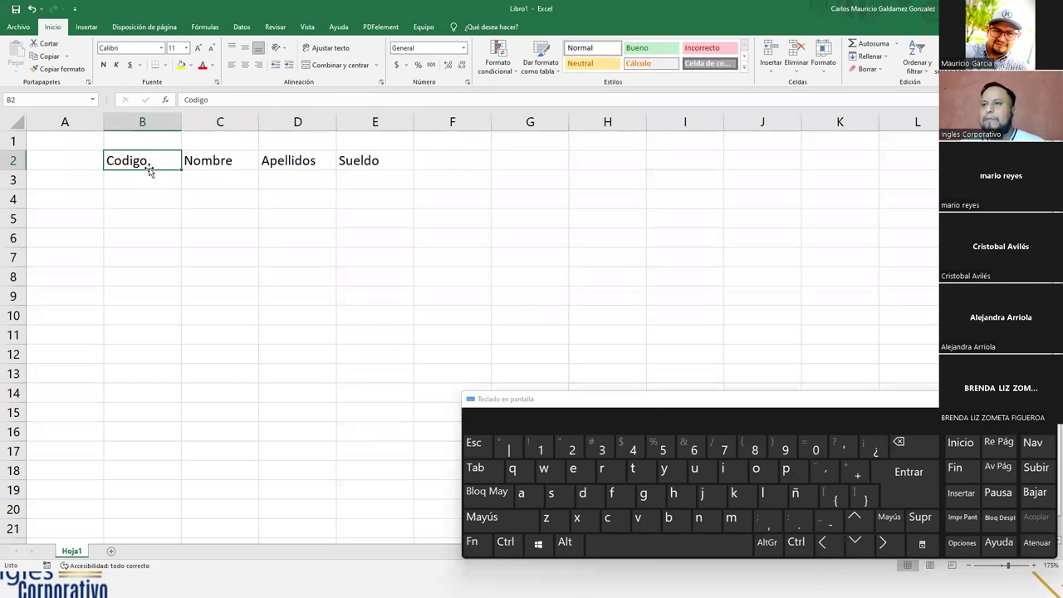
pyautogui.click(479, 473)
pyautogui.click(479, 475)
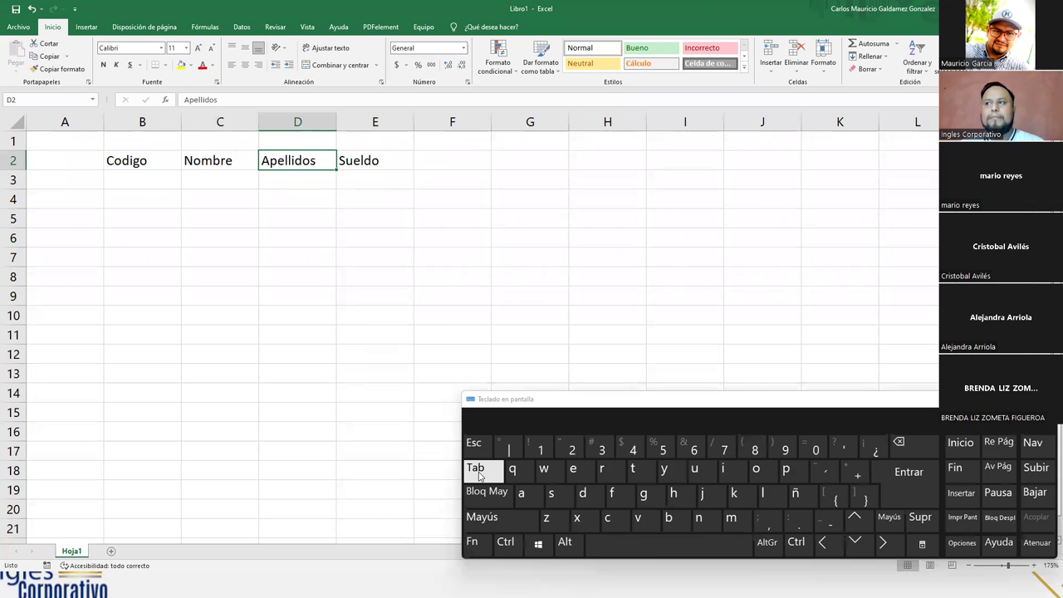
pyautogui.click(480, 475)
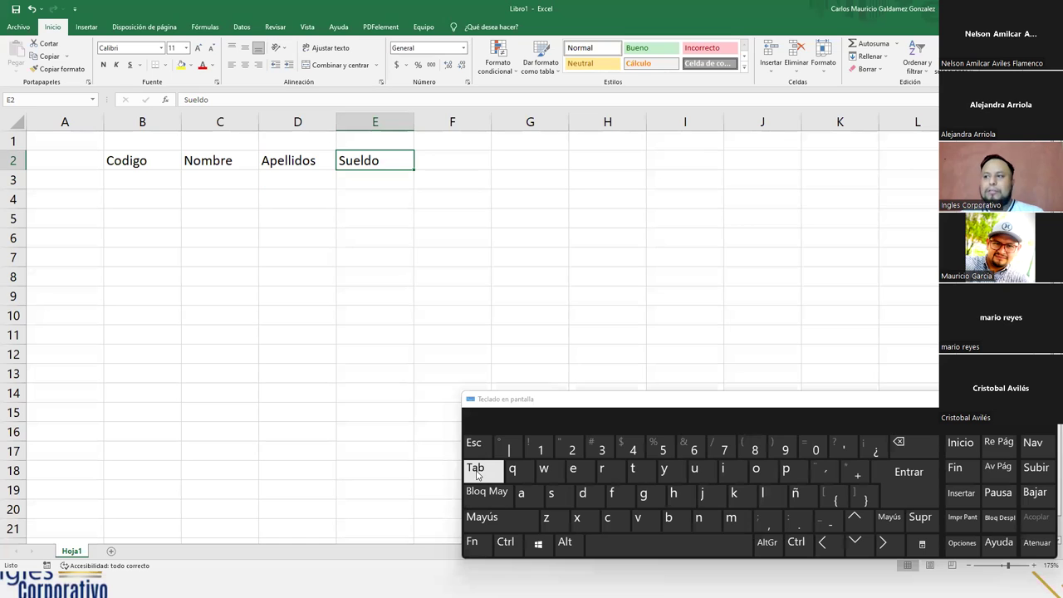
# Step: Practise moving the active cell in all four directions around the Sueldo header, ending in E3
pyautogui.click(822, 542)
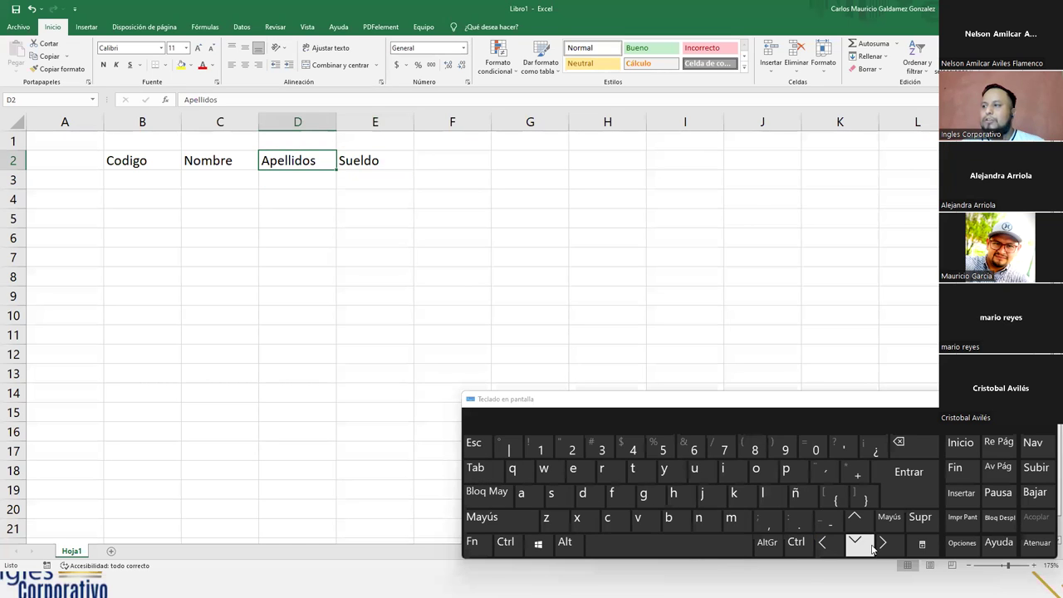
pyautogui.click(883, 543)
pyautogui.click(856, 520)
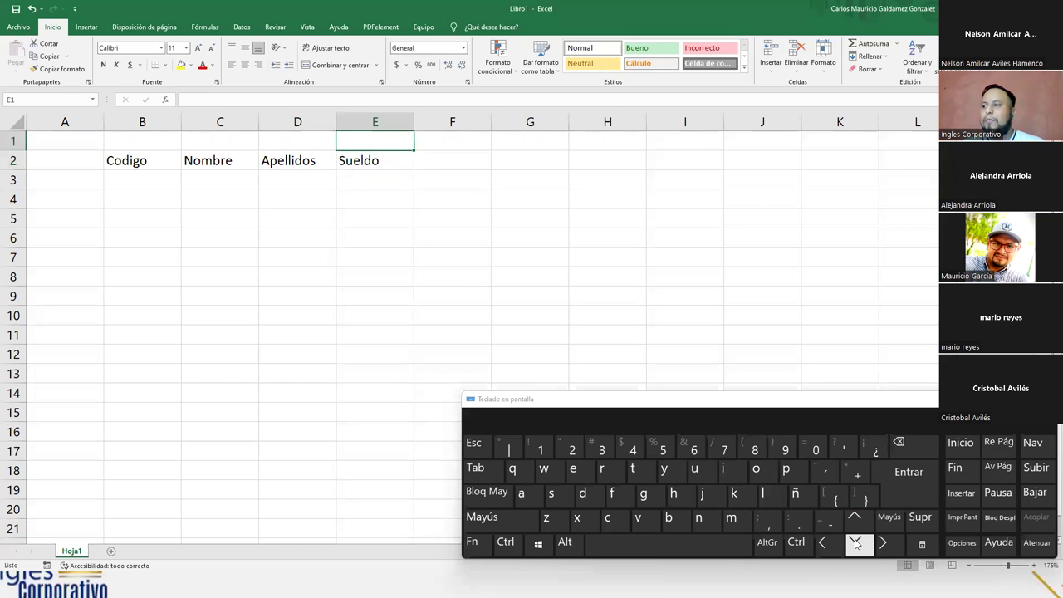
pyautogui.click(856, 545)
pyautogui.click(857, 545)
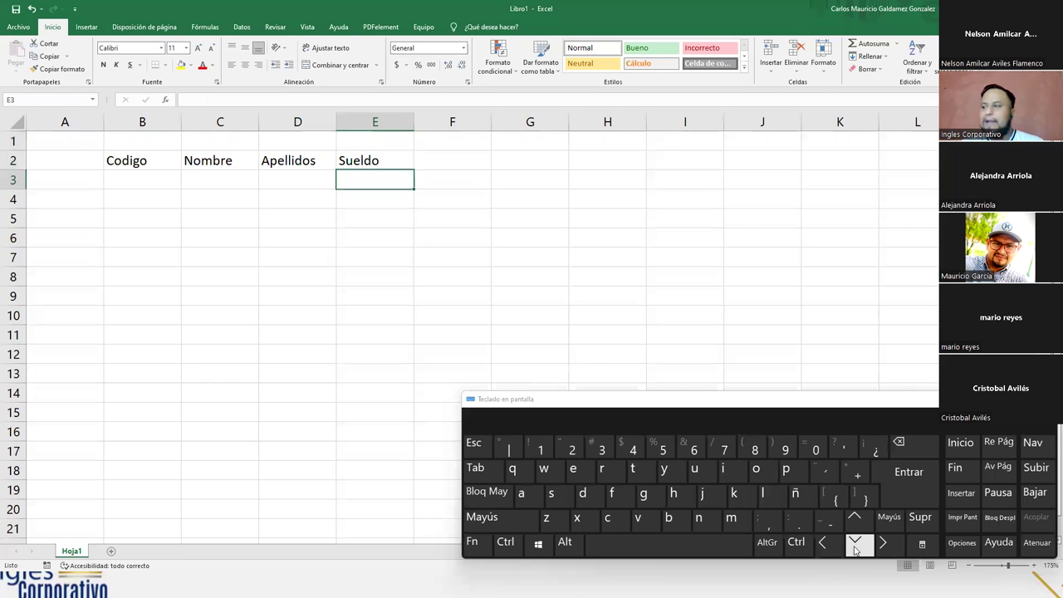
pyautogui.click(855, 520)
pyautogui.click(856, 545)
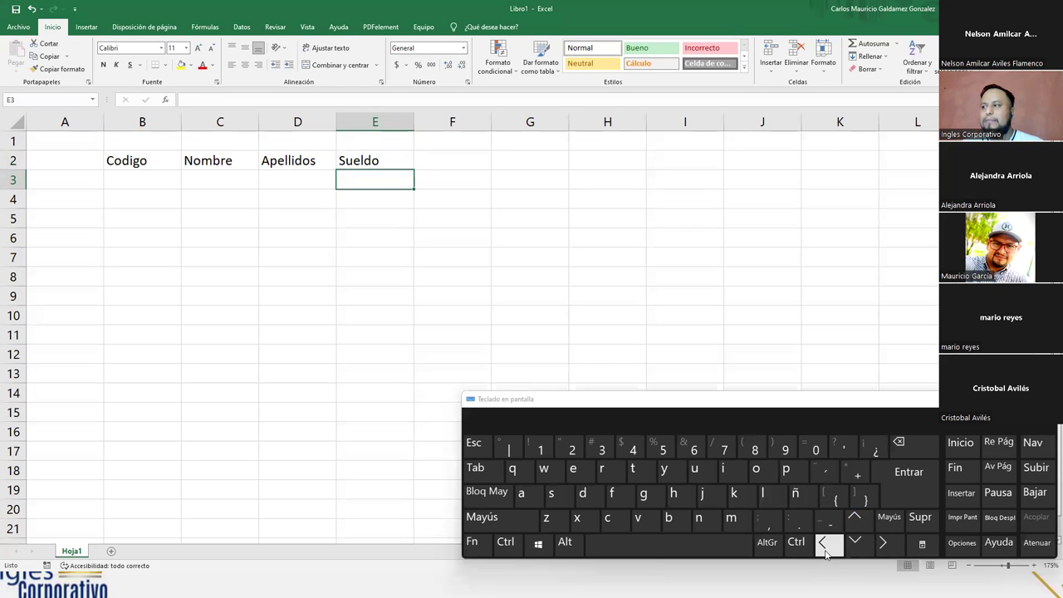
# Step: Enter the first record's numeric code in cell B3 using the on-screen keyboard
pyautogui.click(822, 544)
pyautogui.click(831, 550)
pyautogui.click(831, 550)
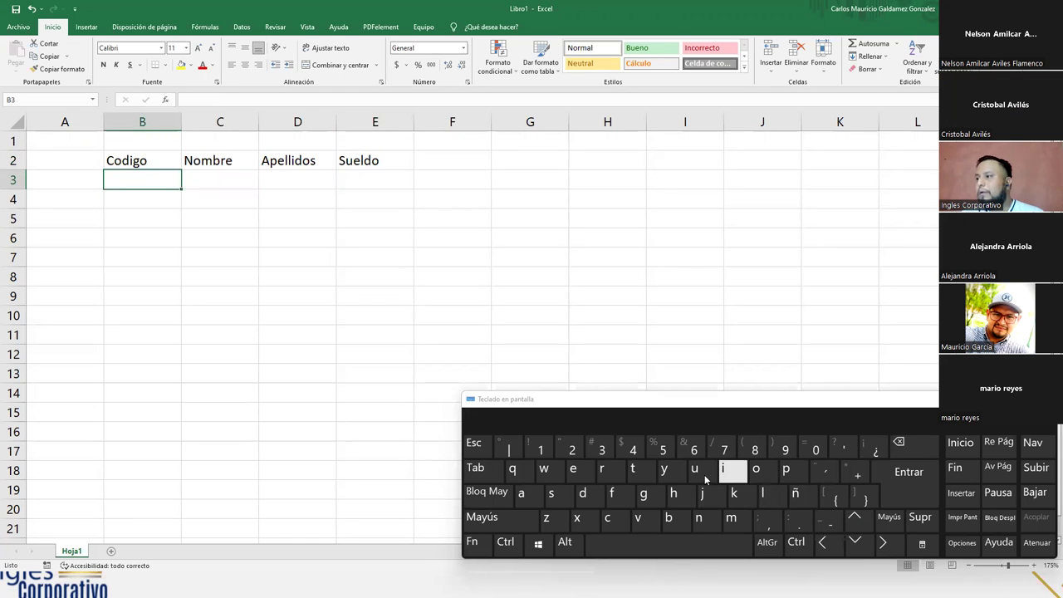
pyautogui.click(534, 451)
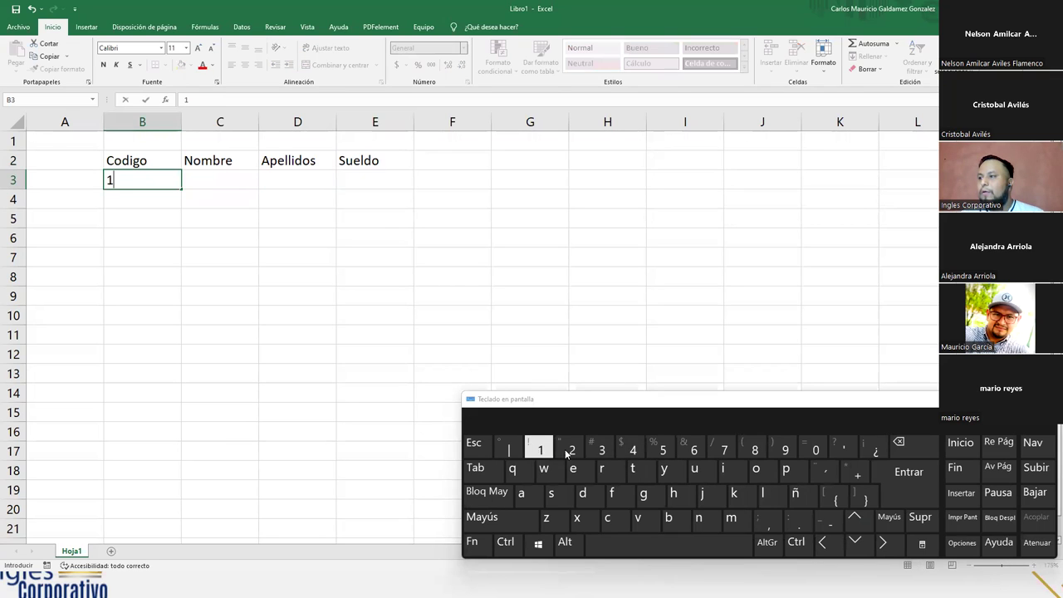
pyautogui.click(810, 452)
pyautogui.click(811, 453)
pyautogui.click(786, 452)
pyautogui.click(814, 451)
pyautogui.click(538, 451)
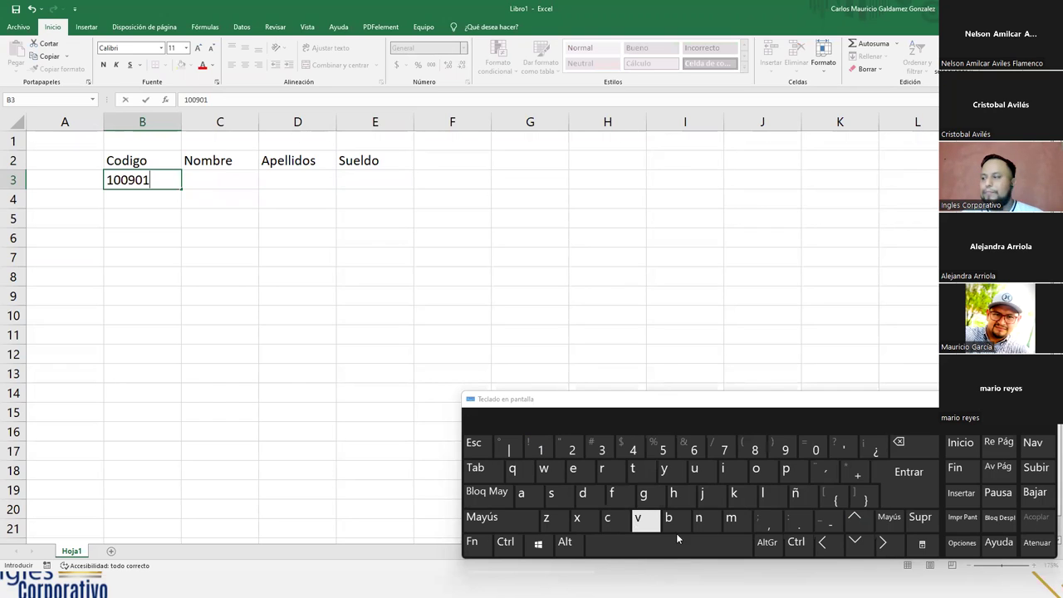
pyautogui.click(884, 545)
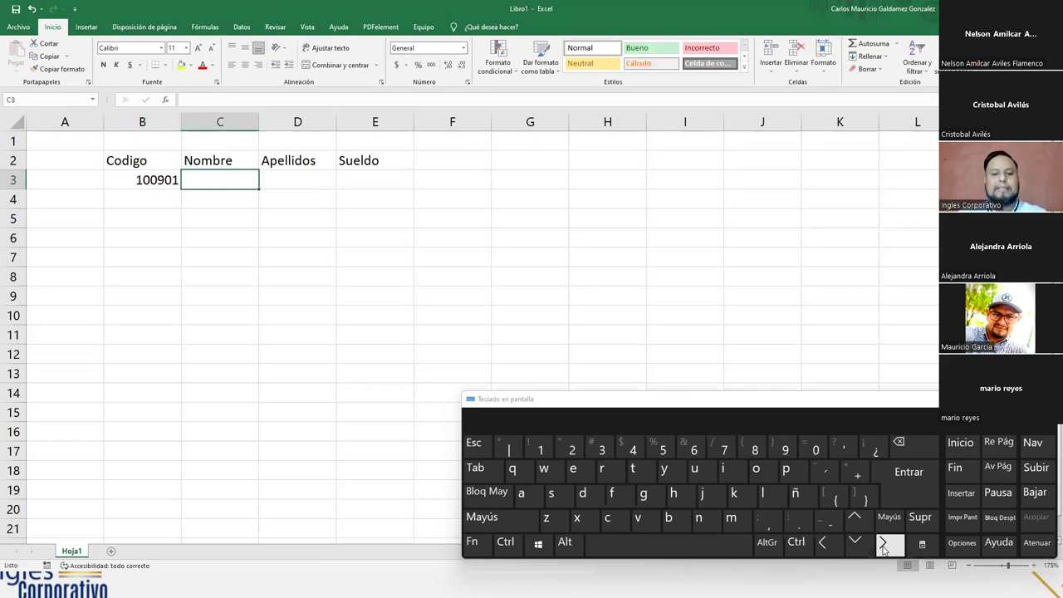
# Step: Enter the first record's first name in C3 and surname in D3
pyautogui.write('Juan')
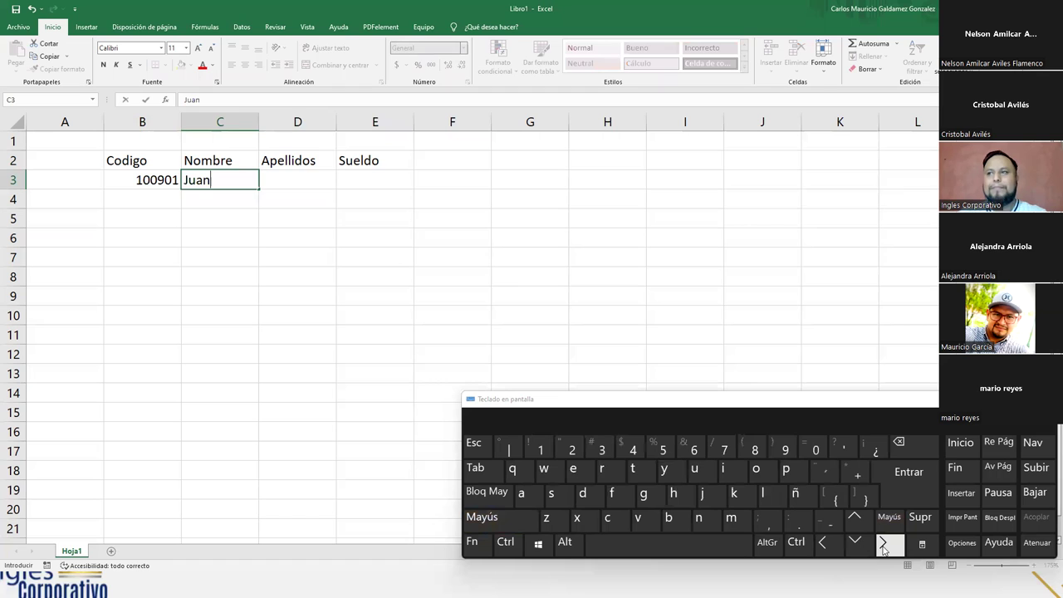
pyautogui.click(884, 545)
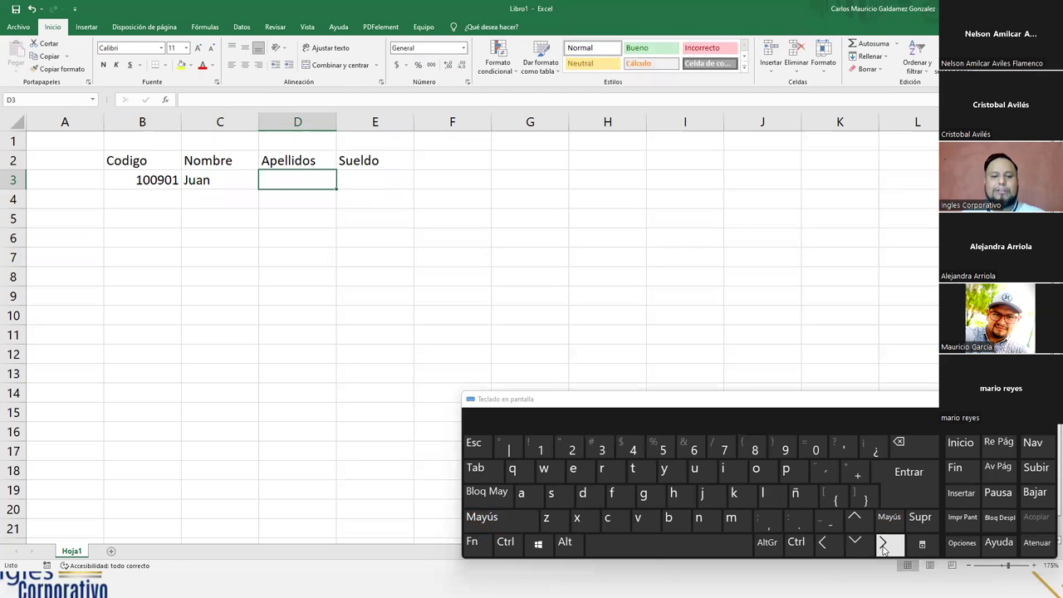
pyautogui.write('Perez')
pyautogui.click(884, 545)
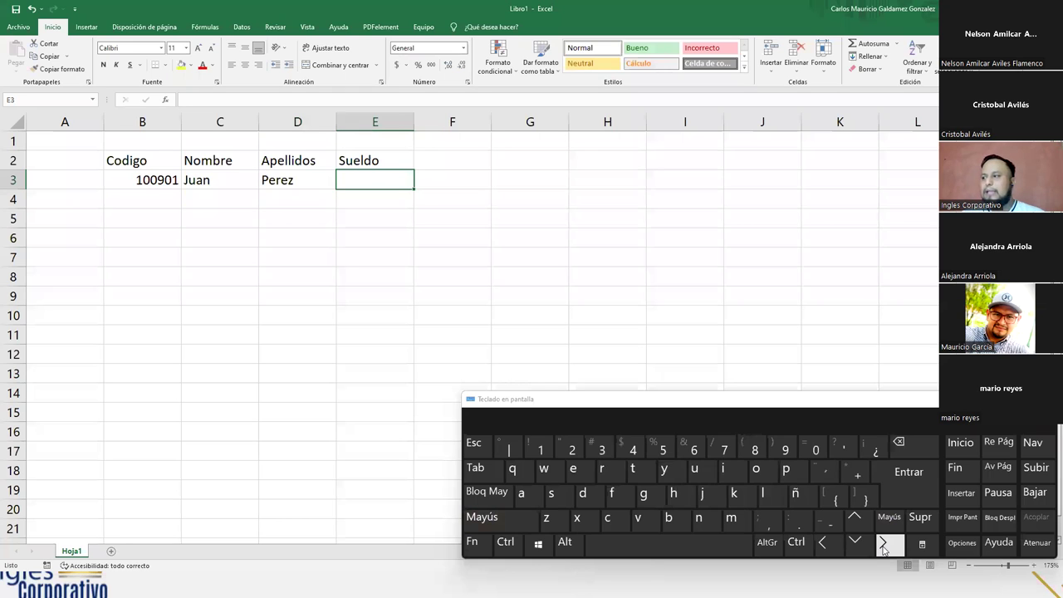
# Step: Enter 350 as the first record's Sueldo in cell E3
pyautogui.click(884, 545)
pyautogui.click(823, 543)
pyautogui.click(823, 544)
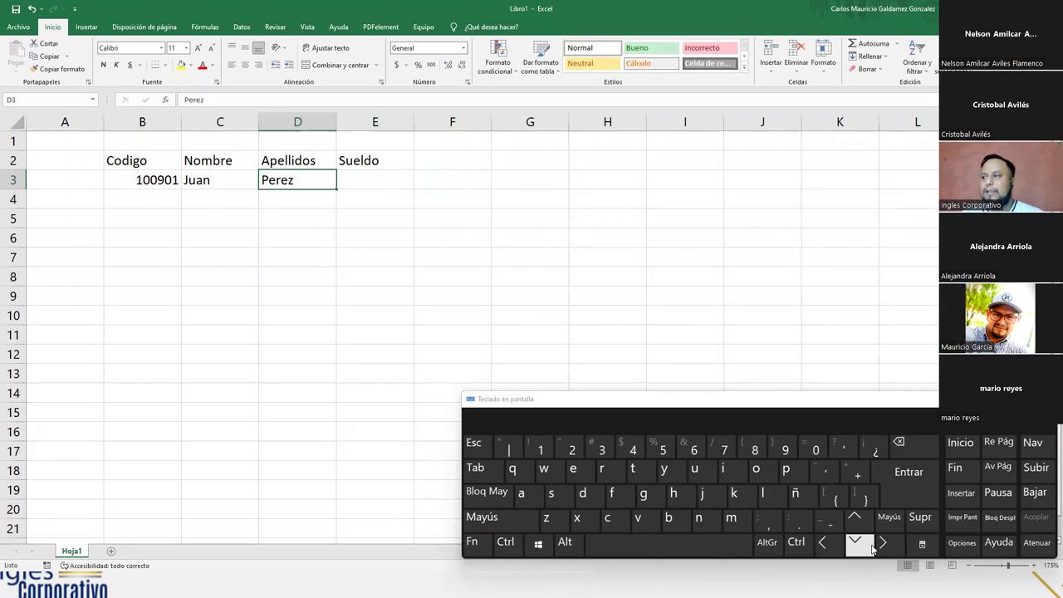
pyautogui.click(858, 545)
pyautogui.click(883, 543)
pyautogui.click(854, 522)
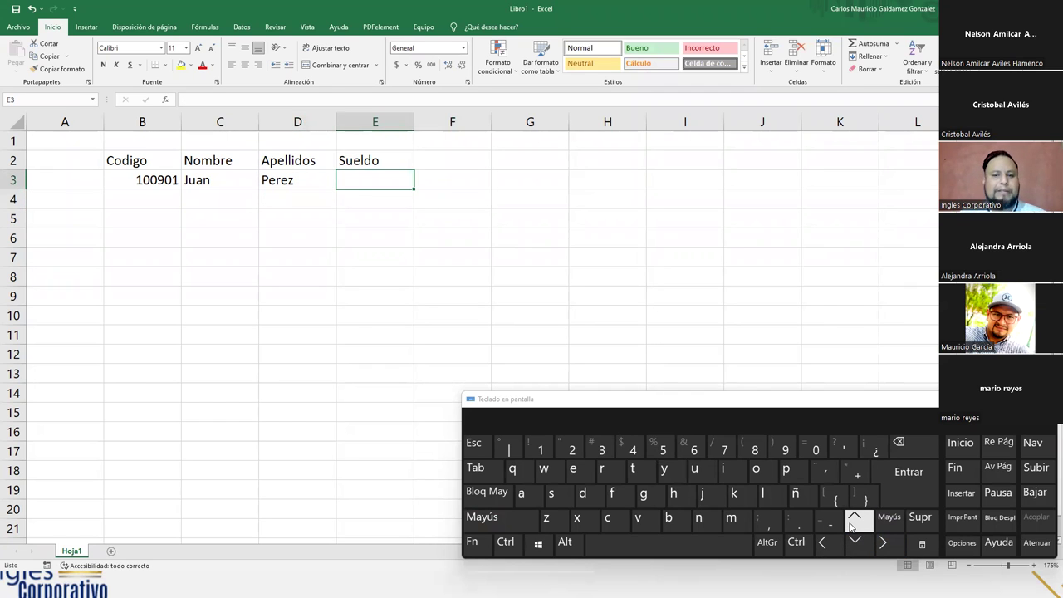
pyautogui.write('350')
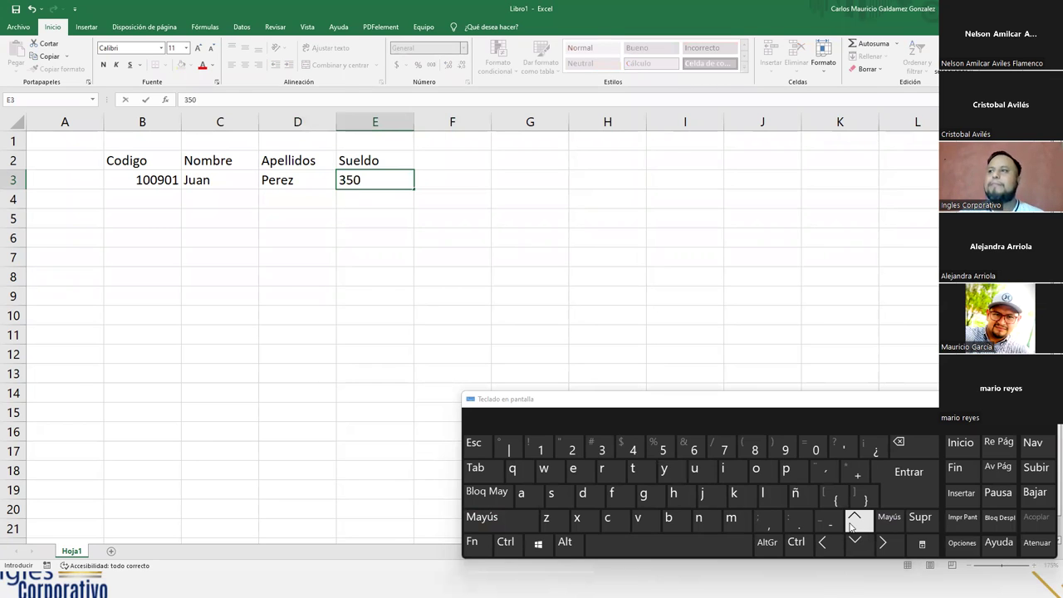
pyautogui.press('Return')
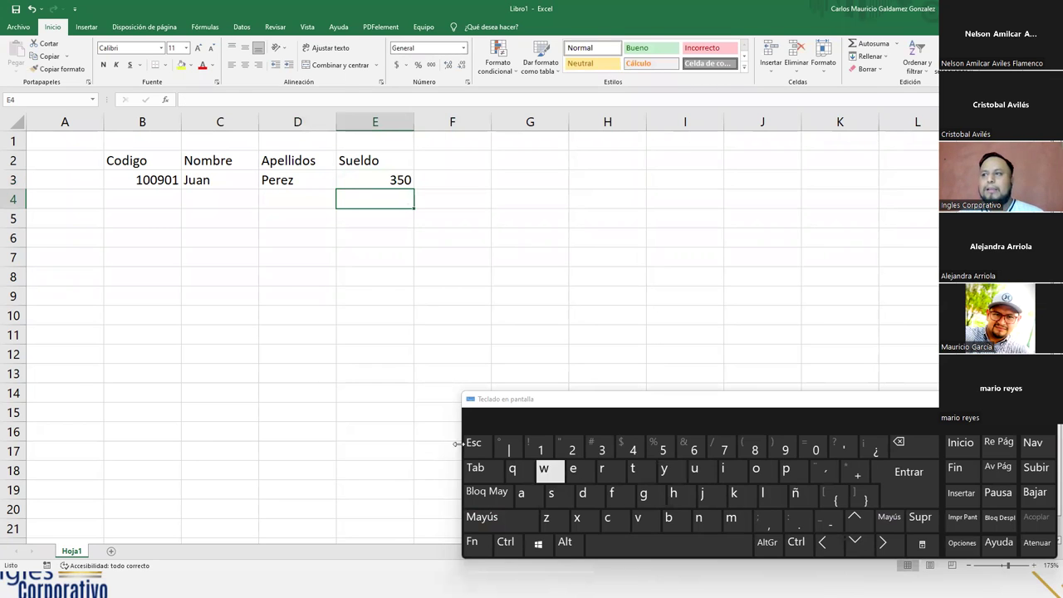
# Step: Enter the next consecutive code in cell B4 under Codigo
pyautogui.click(136, 196)
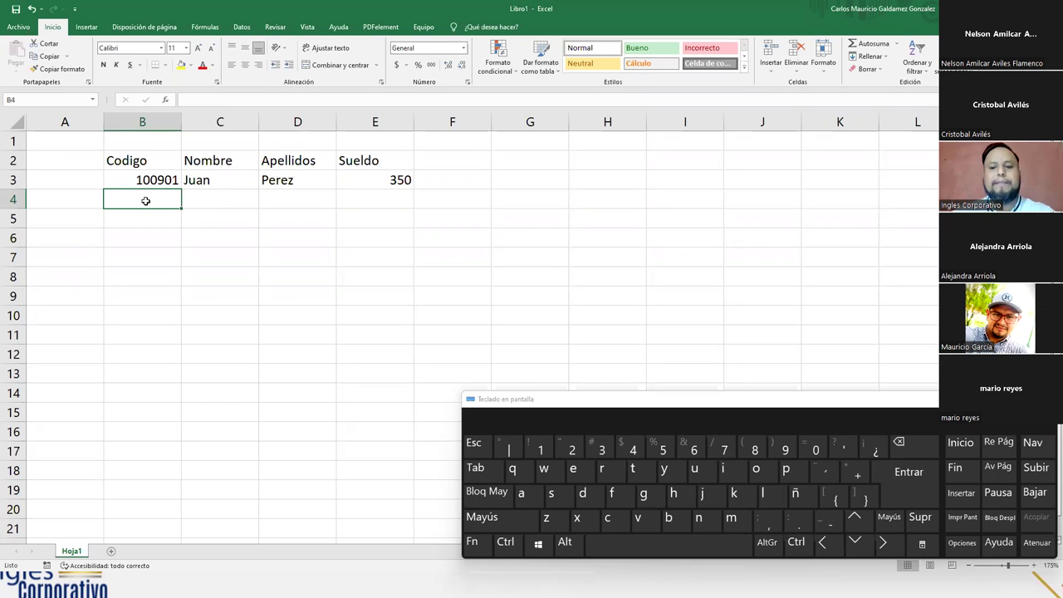
pyautogui.write('100901')
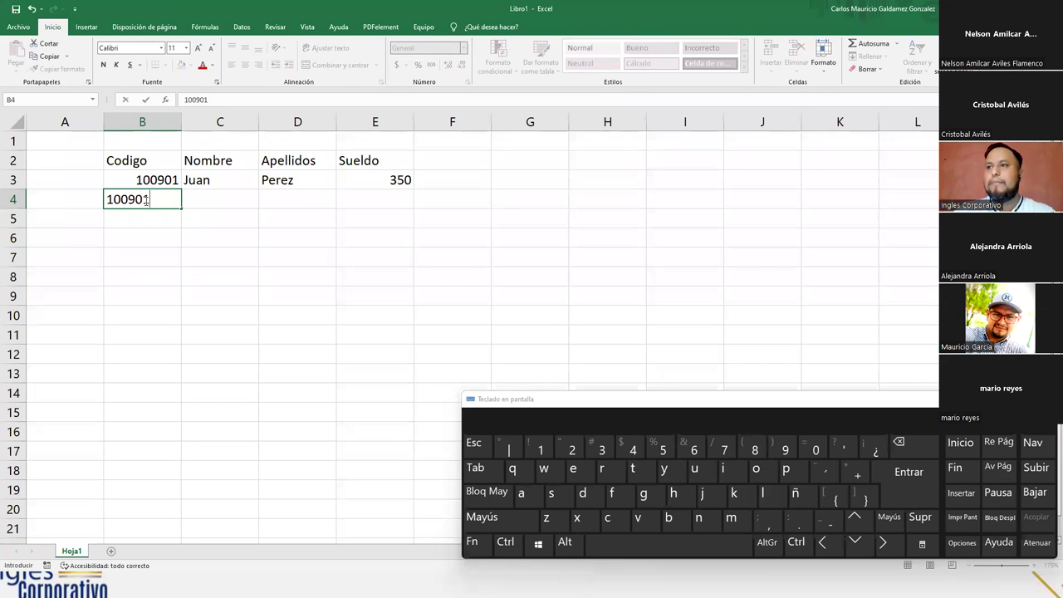
pyautogui.press('BackSpace')
pyautogui.write('2')
pyautogui.press('Return')
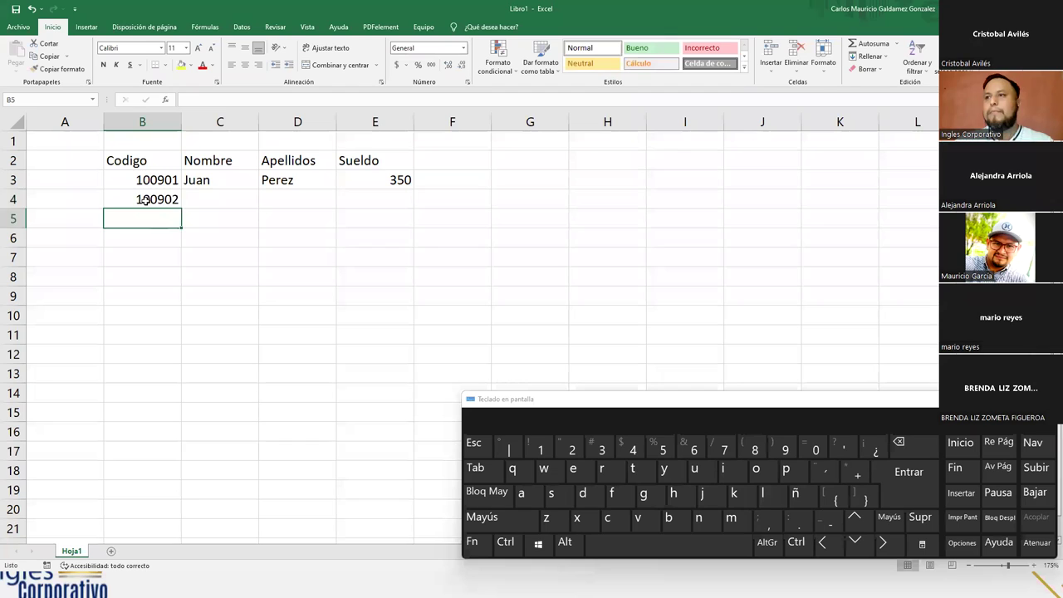
# Step: Fill the code series from B3:B4 down to B17 and make C4 the active cell
pyautogui.moveTo(141, 179); pyautogui.dragTo(168, 462)
pyautogui.moveTo(218, 199); pyautogui.dragTo(218, 258)
pyautogui.click(219, 199)
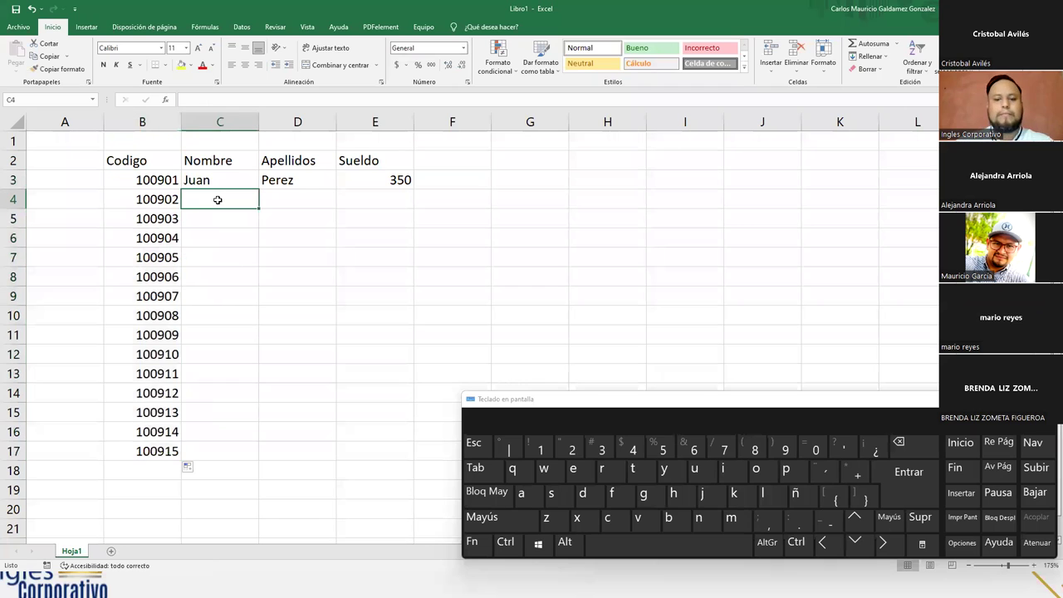
# Step: Enter the first names of the next five employees in C4:C8 under Nombre
pyautogui.write('Mario')
pyautogui.press('Return')
pyautogui.write('Mario')
pyautogui.press('Return')
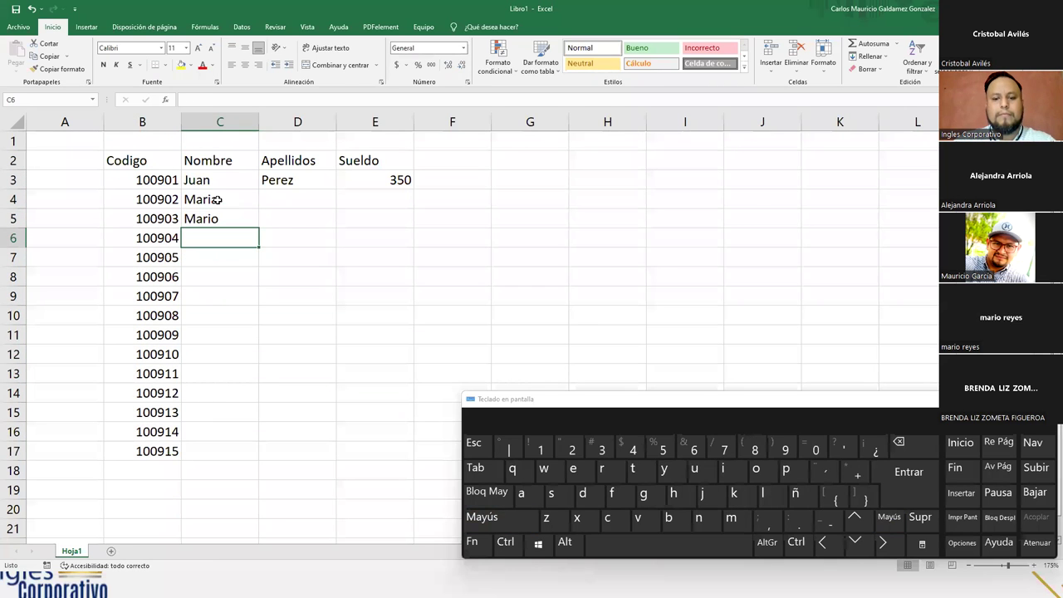
pyautogui.write('Julia')
pyautogui.press('Return')
pyautogui.write('Jose')
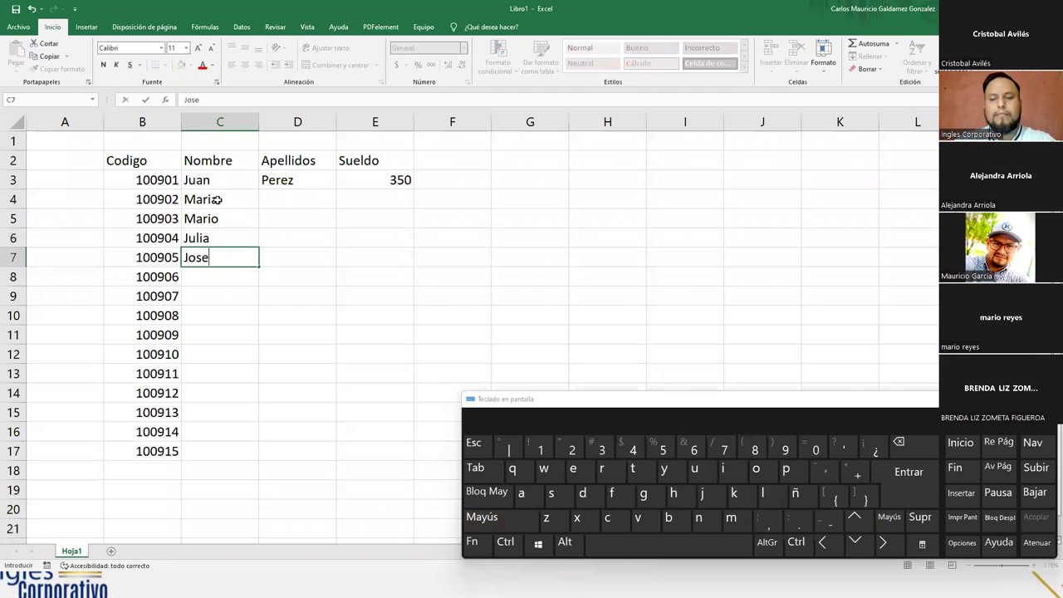
pyautogui.press('Return')
pyautogui.write('Elias')
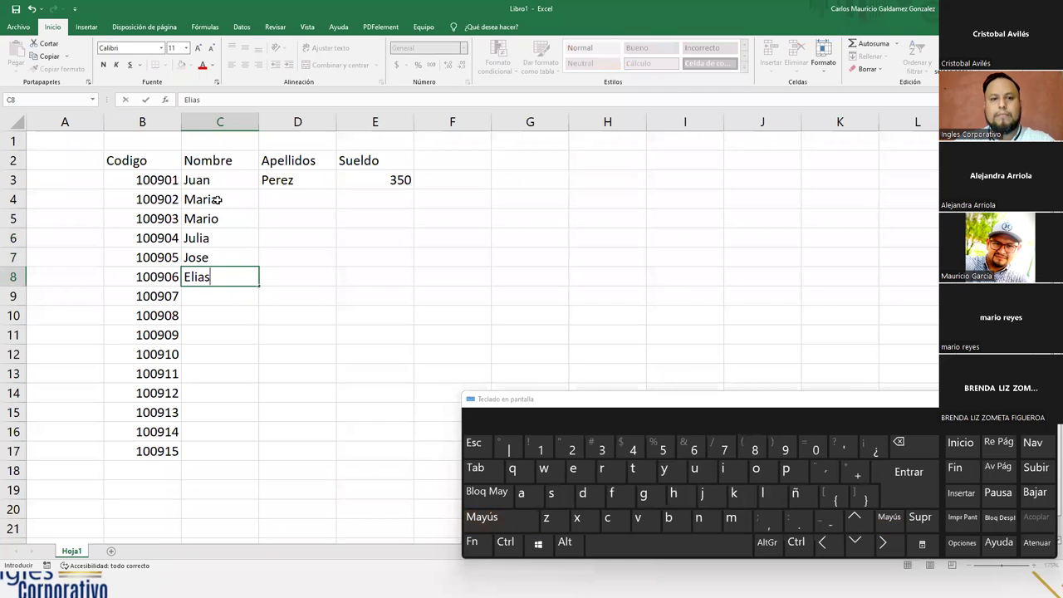
pyautogui.press('Return')
# Step: Continue the Nombre column with four more employees' first names in C9:C12
pyautogui.write('Karla')
pyautogui.press('Return')
pyautogui.write('C')
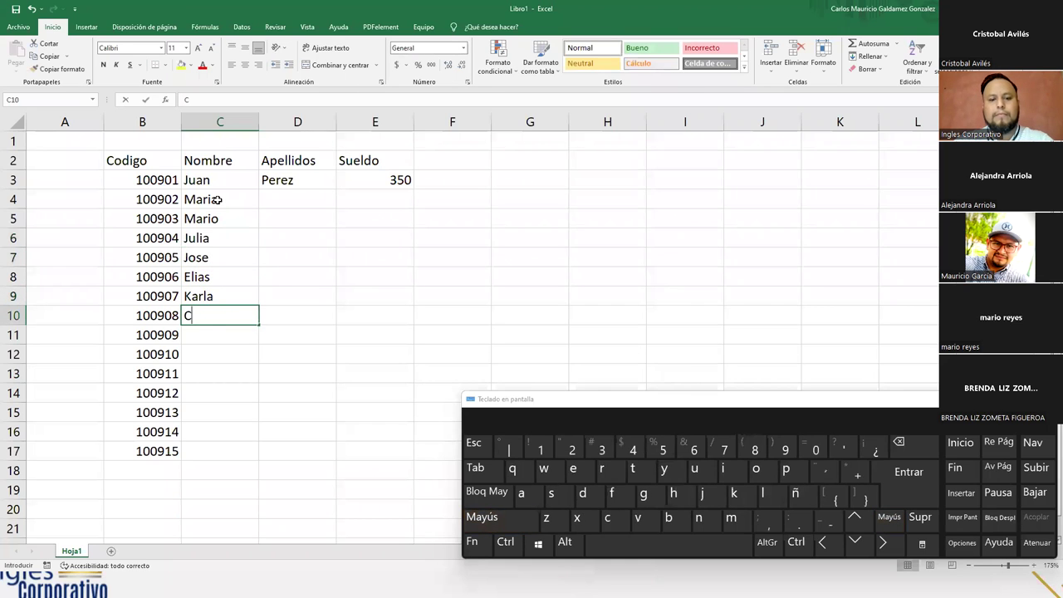
pyautogui.write('arlota')
pyautogui.press('Return')
pyautogui.write('Educaro')
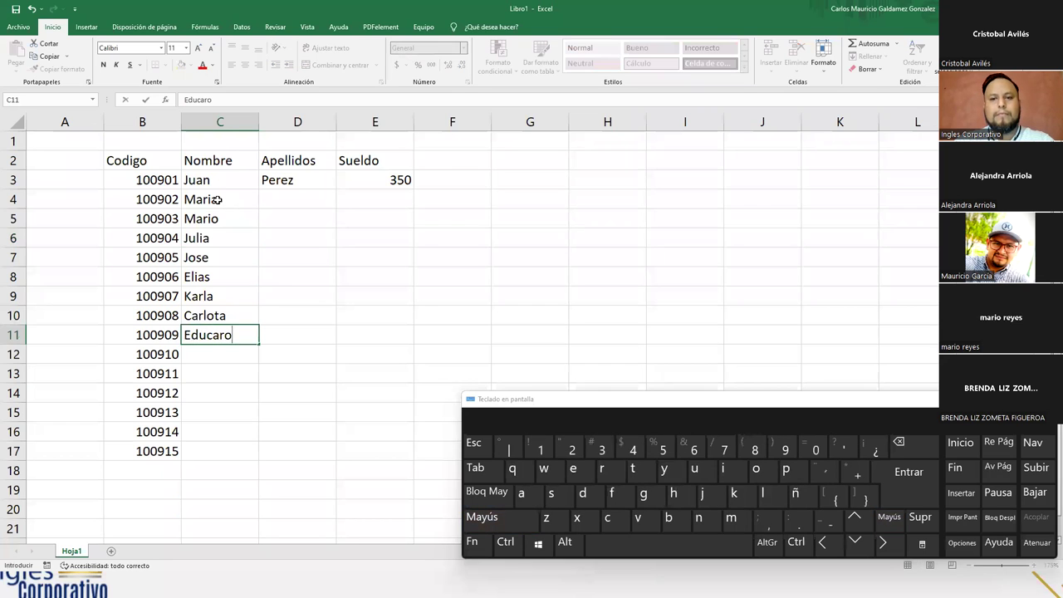
pyautogui.press('Return')
pyautogui.write('Mario')
pyautogui.press('Return')
# Step: Complete the Nombre column by entering the last five employees' first names in C13:C17
pyautogui.write('Brenda')
pyautogui.press('Return')
pyautogui.write('Alejandri')
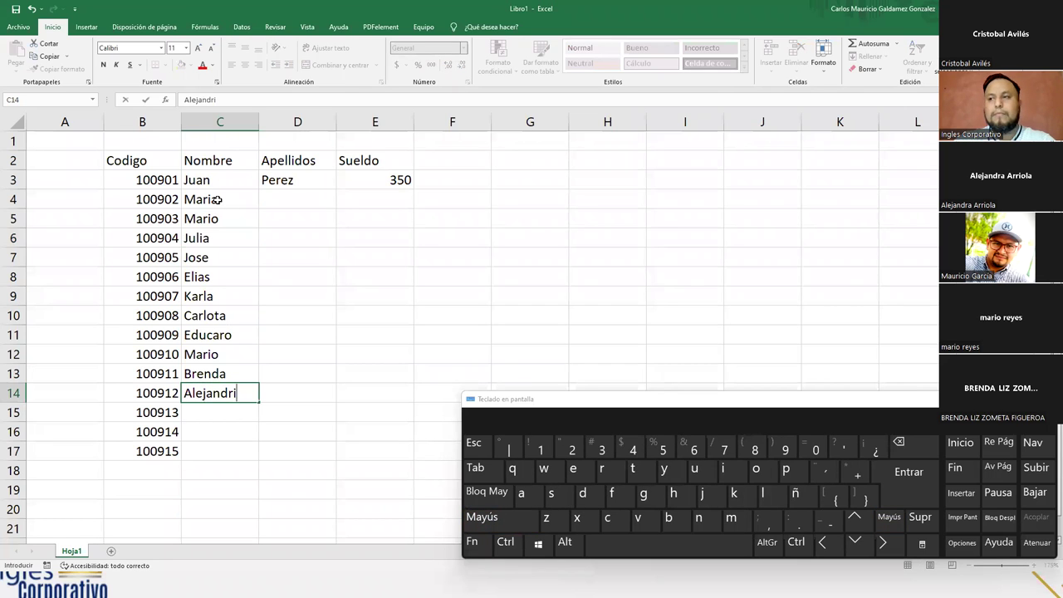
pyautogui.write('na')
pyautogui.press('Return')
pyautogui.write('M')
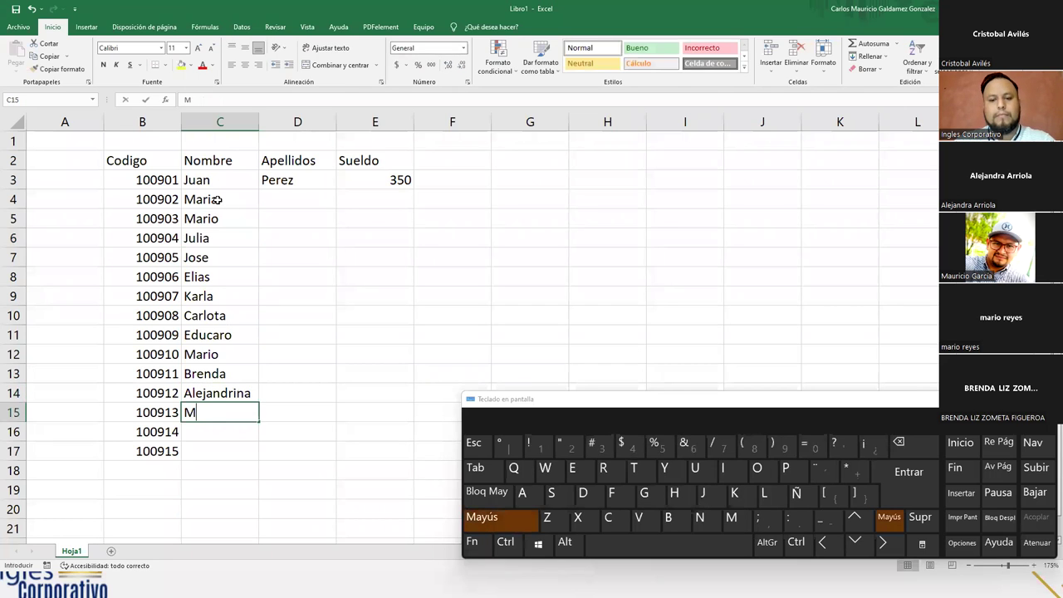
pyautogui.write('auricio')
pyautogui.press('Return')
pyautogui.write('Pedro')
pyautogui.press('Return')
pyautogui.press('shift')
pyautogui.write('Jonas')
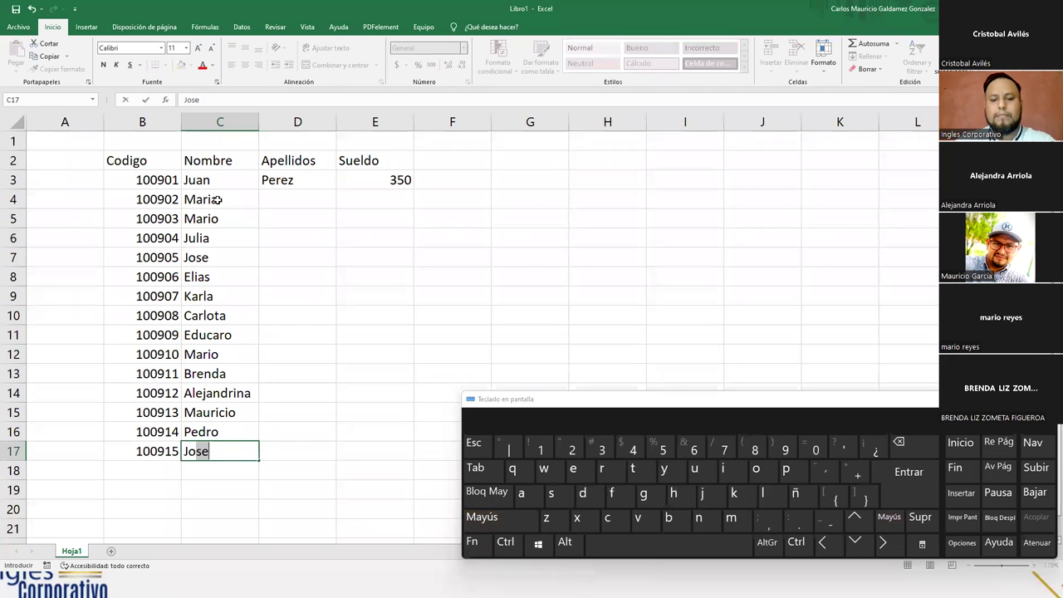
# Step: Return to row 4 and enter the employees' surnames in D4:D6 under Apellidos
pyautogui.press('Up')
pyautogui.press('Up')
pyautogui.press('Up')
pyautogui.press('Up')
pyautogui.press('Up')
pyautogui.press('Up')
pyautogui.press('Up')
pyautogui.press('Up')
pyautogui.press('Up')
pyautogui.press('Up')
pyautogui.press('Up')
pyautogui.press('Up')
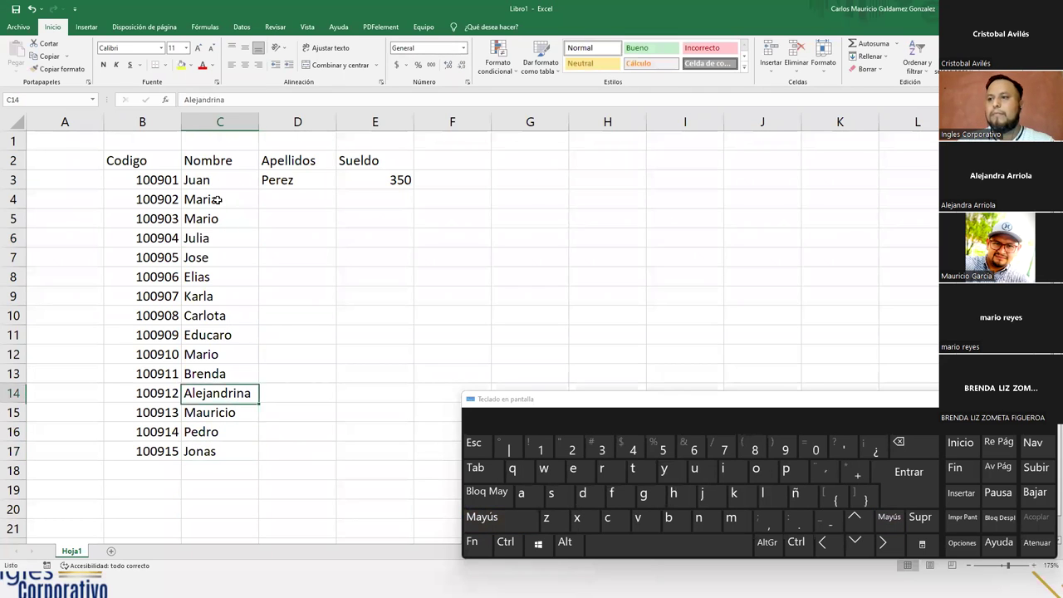
pyautogui.press('Up')
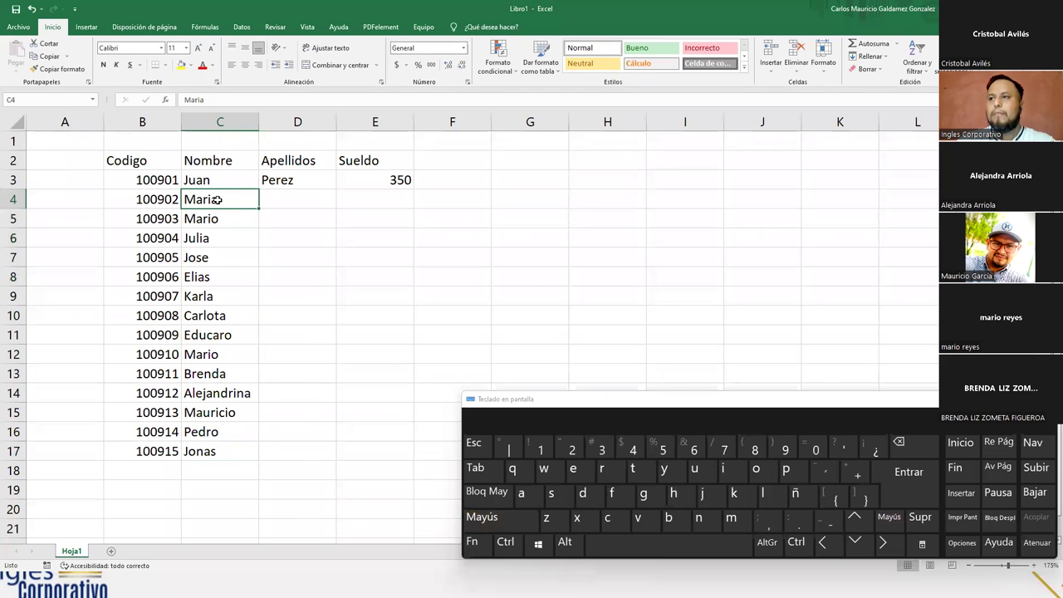
pyautogui.press('Right')
pyautogui.write('Lucas')
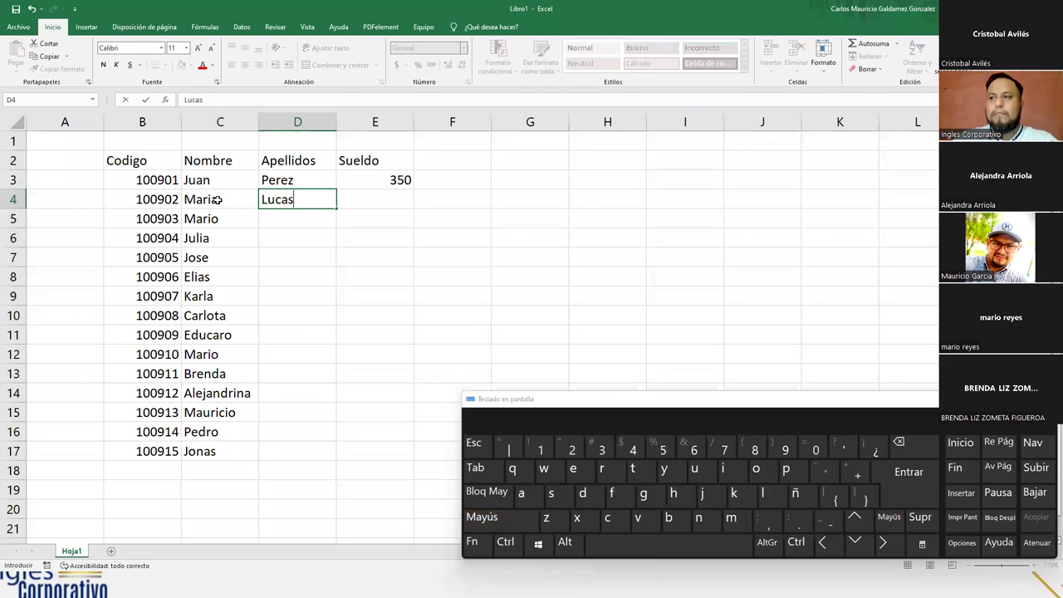
pyautogui.press('Return')
pyautogui.write('Mauricio')
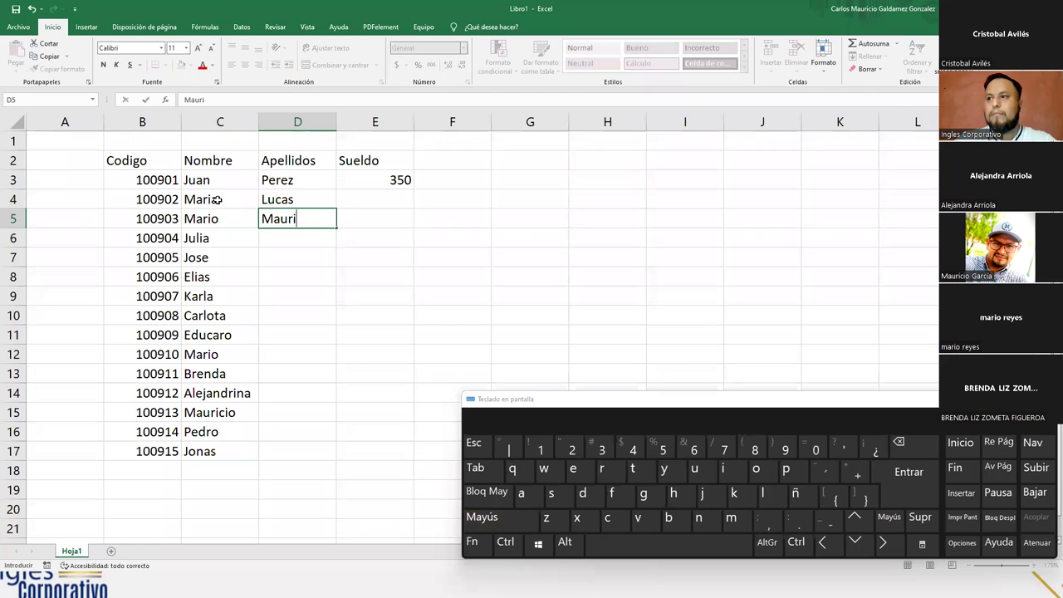
pyautogui.press('Return')
pyautogui.write('Carlos')
pyautogui.press('Return')
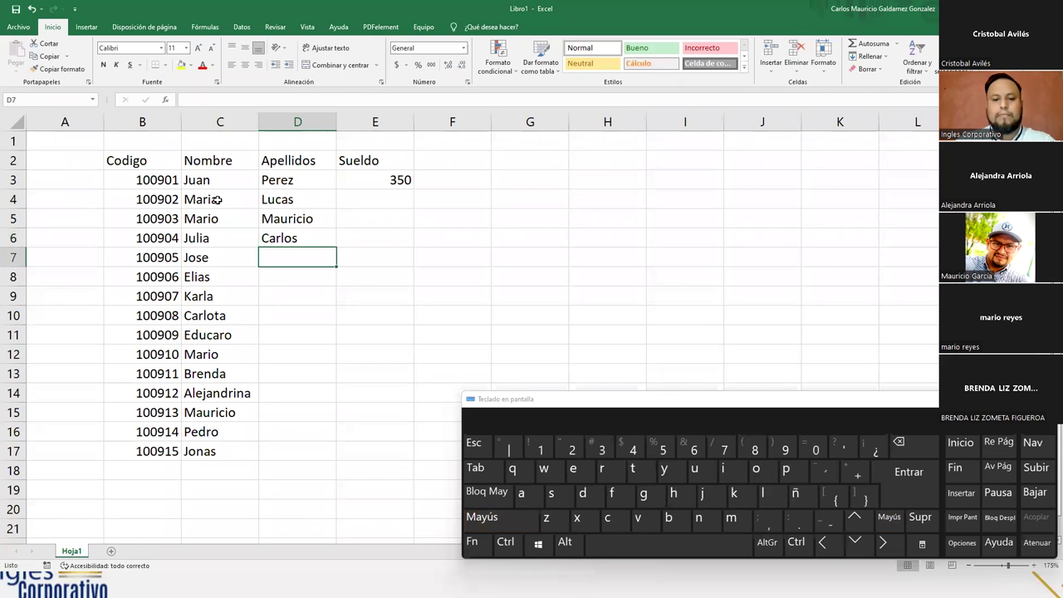
# Step: Enter the surnames for codes 100905 to 100907 in cells D7:D9
pyautogui.write('Hernandez')
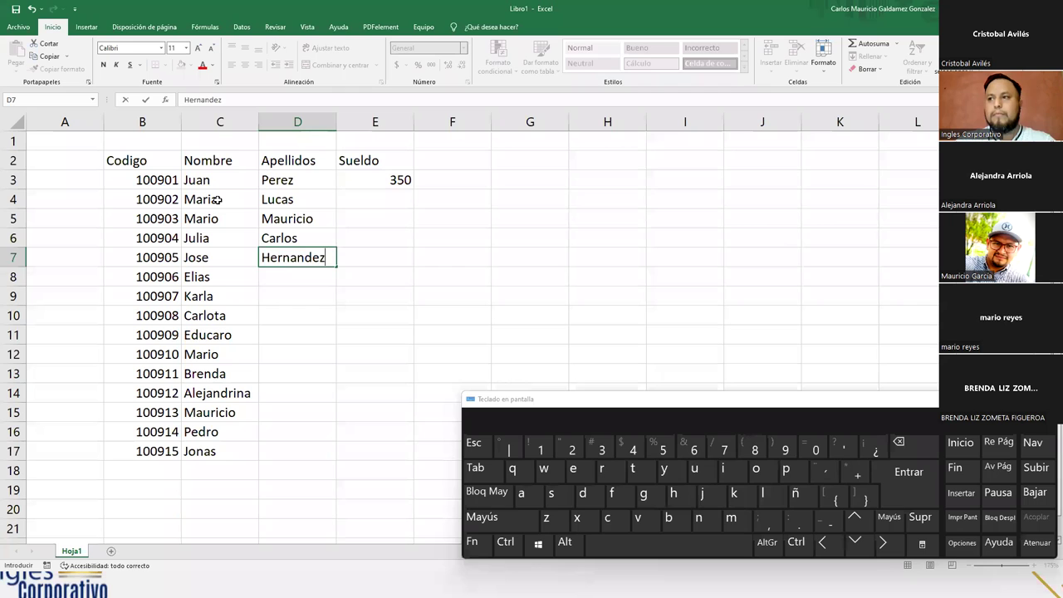
pyautogui.press('Return')
pyautogui.write('Gonzalez')
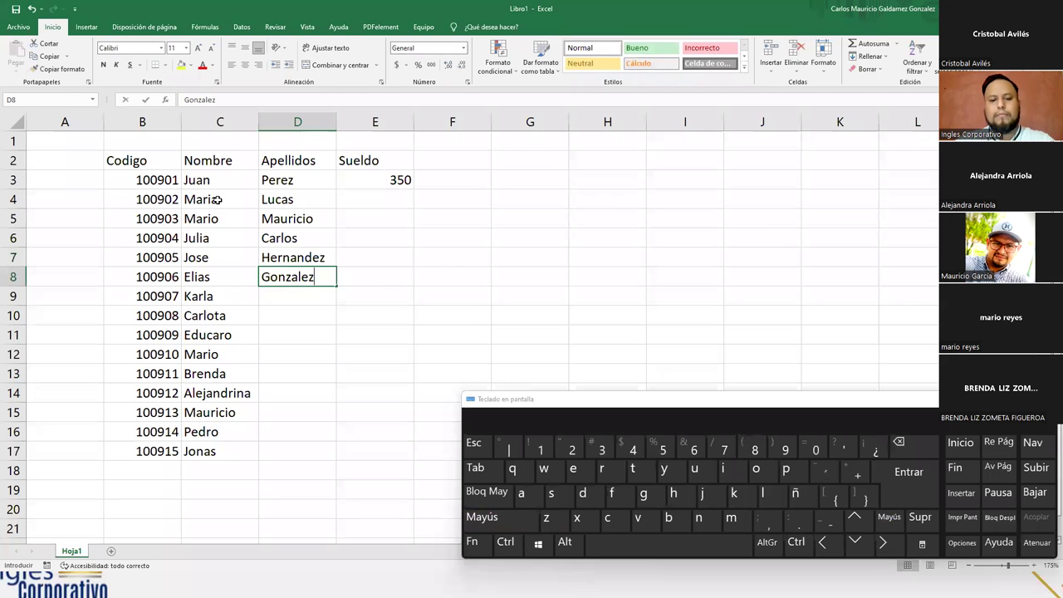
pyautogui.press('Return')
pyautogui.write('Galdamez')
pyautogui.press('Return')
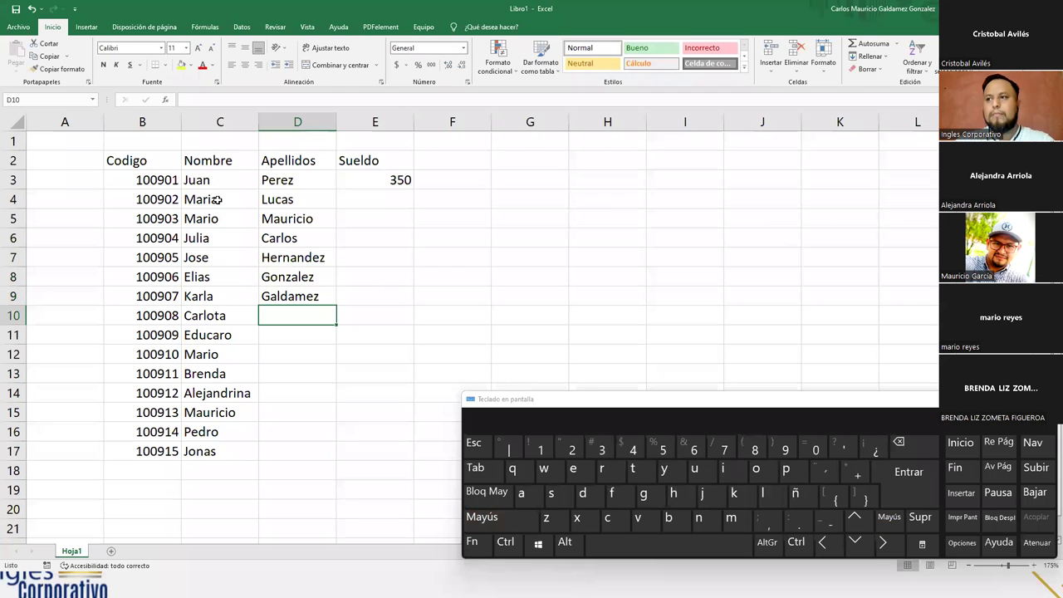
# Step: Continue the Apellidos column with four more employees' surnames in D10:D13
pyautogui.write('Arriola')
pyautogui.press('Return')
pyautogui.write('Zometa')
pyautogui.press('Return')
pyautogui.write('Fi')
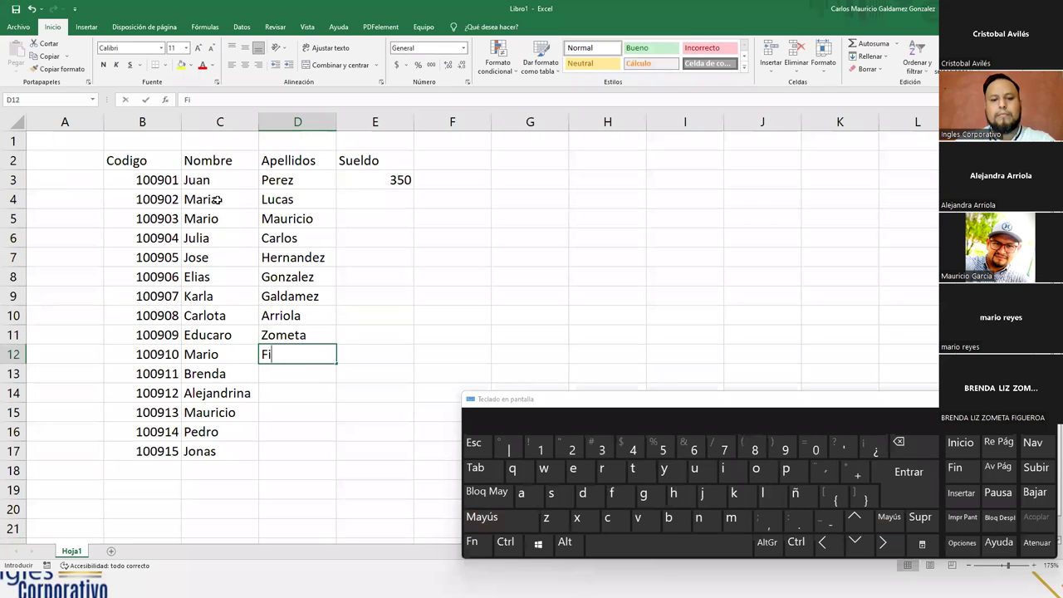
pyautogui.write('gueroa')
pyautogui.press('Return')
pyautogui.write('Aviles')
pyautogui.press('Return')
# Step: Complete the Apellidos column by entering the last four employees' surnames in D14:D17
pyautogui.press('shift')
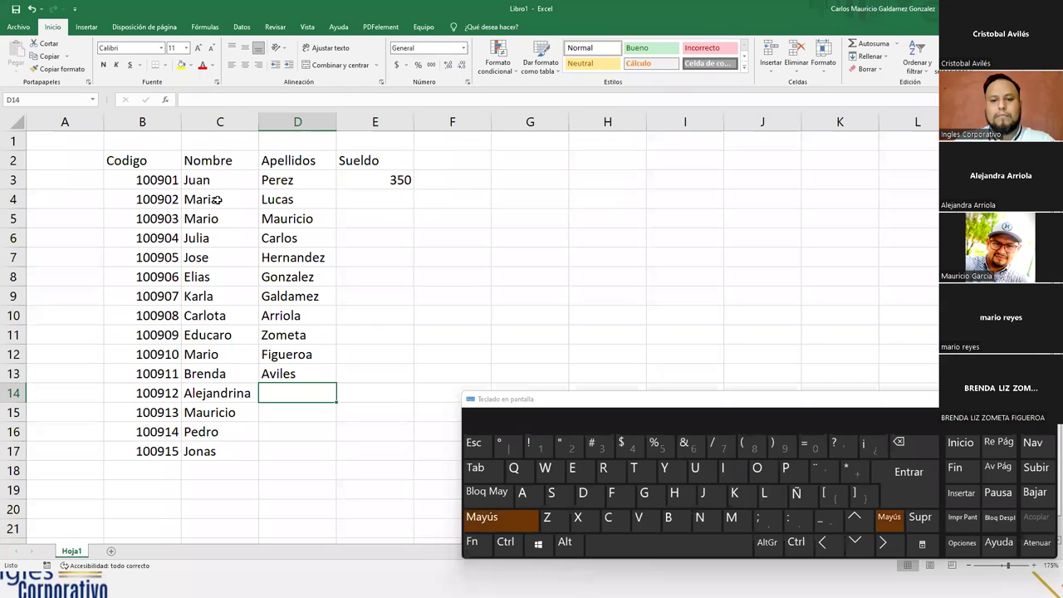
pyautogui.write('Moran')
pyautogui.press('Return')
pyautogui.write('Linares')
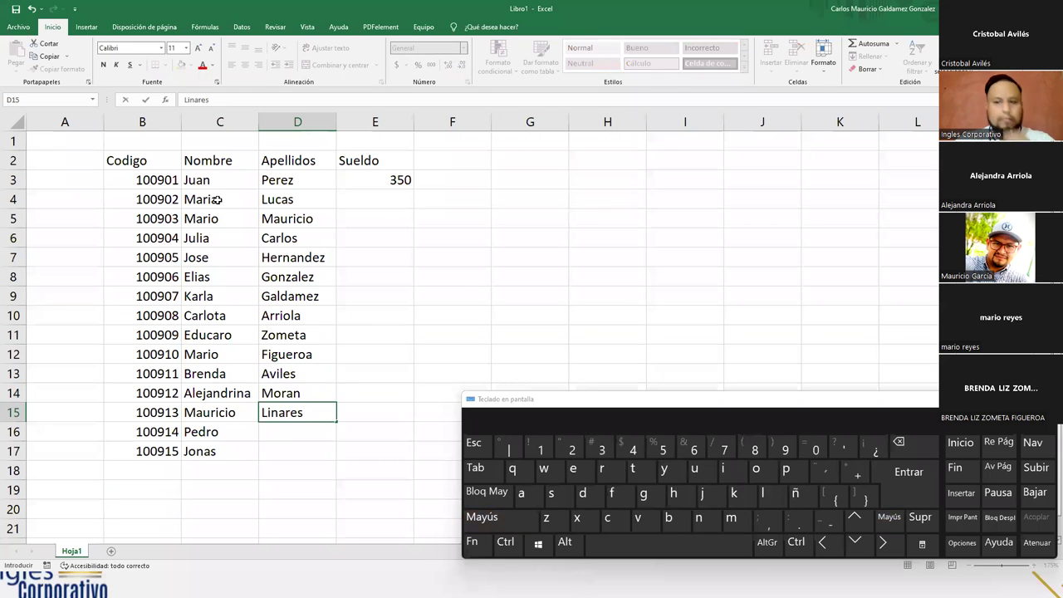
pyautogui.write('Reyes')
pyautogui.press('Return')
pyautogui.write('Cruz')
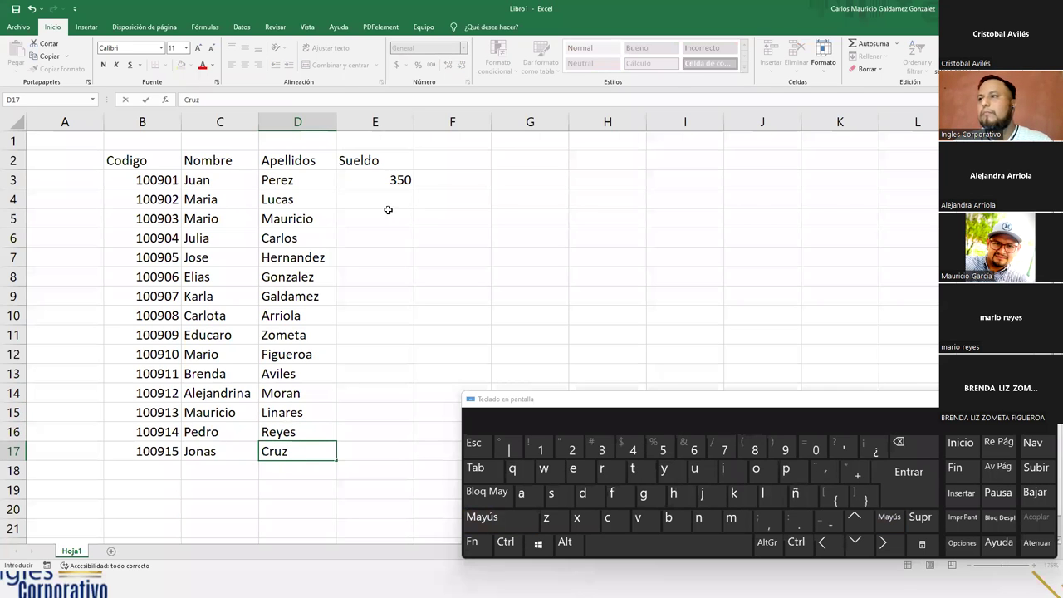
# Step: Enter the salaries 380, 390 and 400 in cells E4:E6 under Sueldo
pyautogui.click(381, 201)
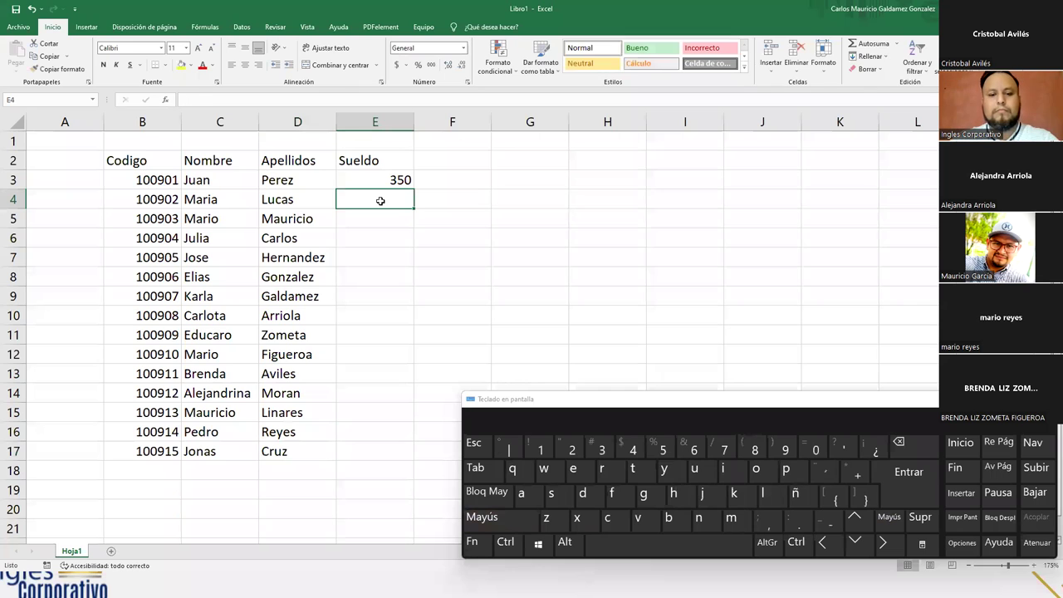
pyautogui.write('380')
pyautogui.press('Return')
pyautogui.write('3')
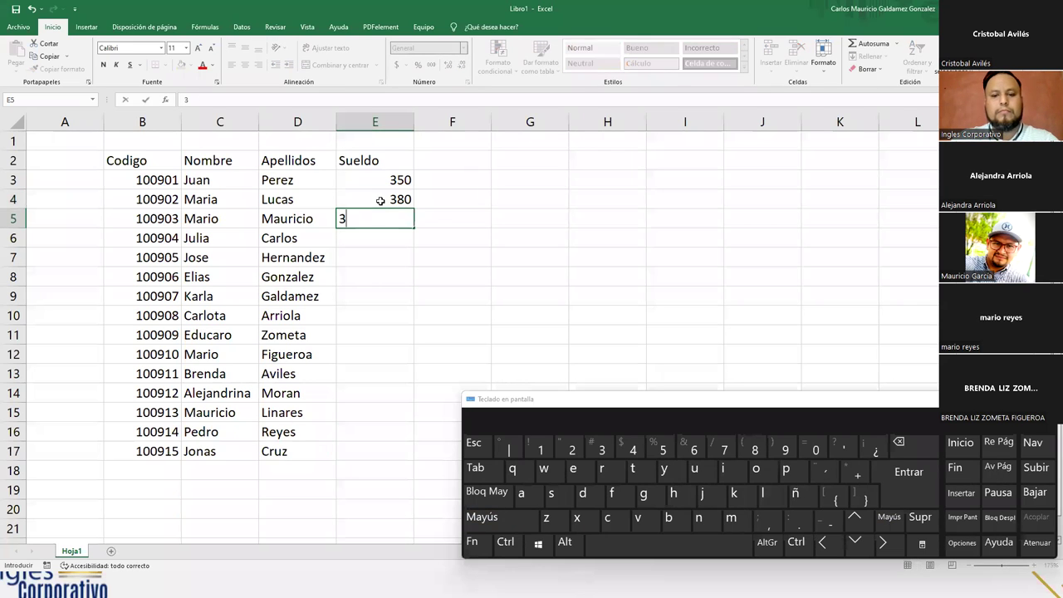
pyautogui.write('90')
pyautogui.press('Return')
pyautogui.write('400')
pyautogui.press('Return')
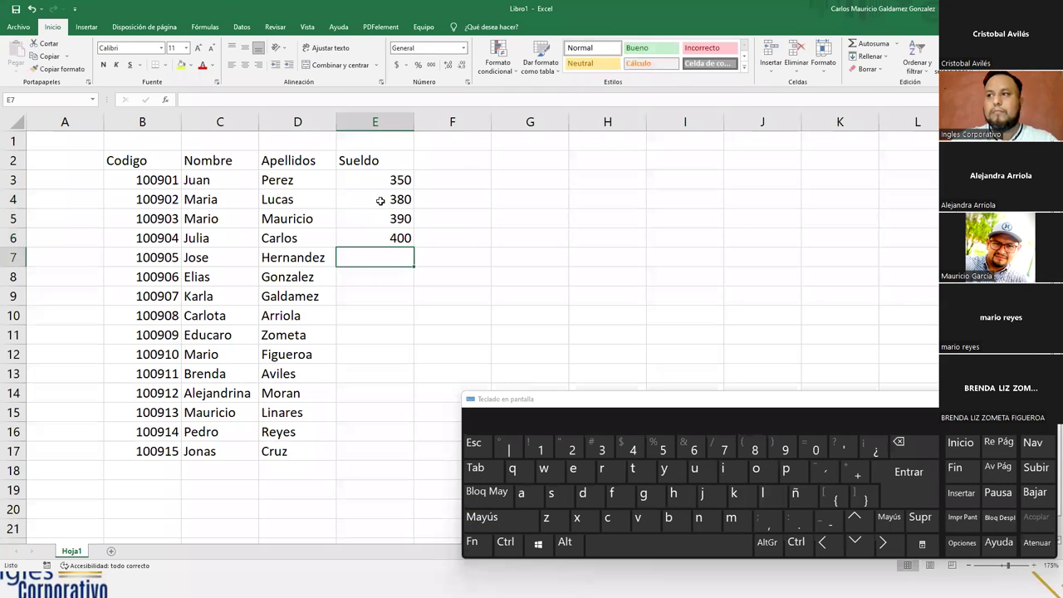
# Step: Enter the salaries 450, 560 and 299 in cells E7:E9
pyautogui.write('450')
pyautogui.press('Return')
pyautogui.write('56')
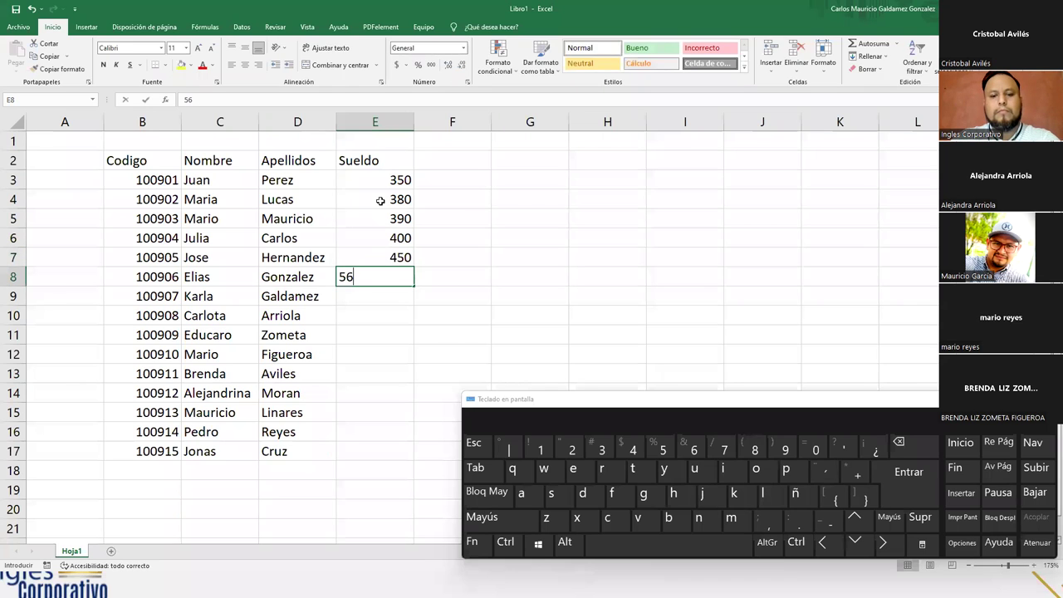
pyautogui.write('0')
pyautogui.press('Return')
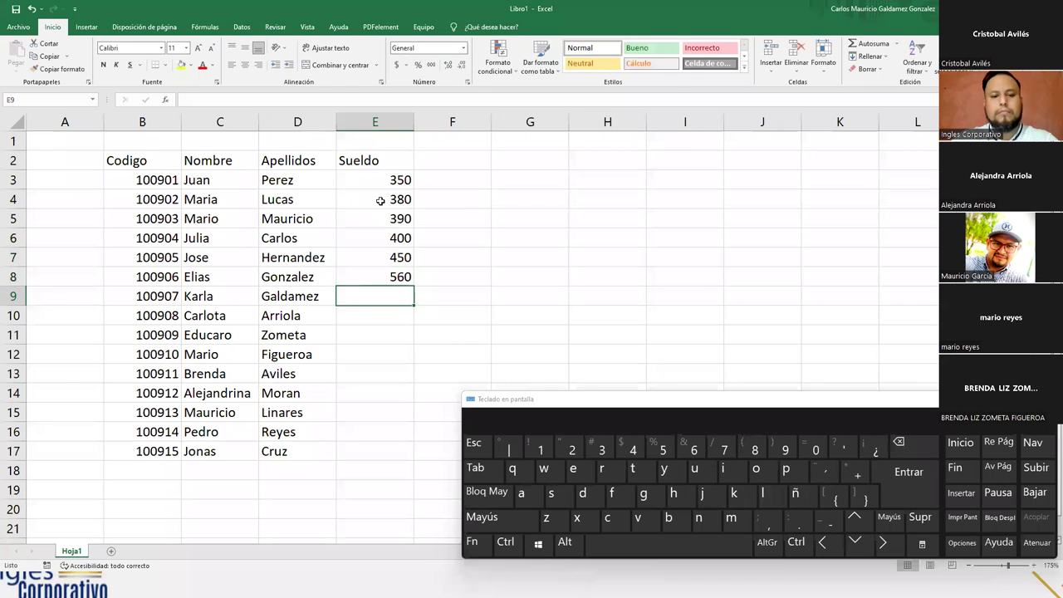
pyautogui.write('299')
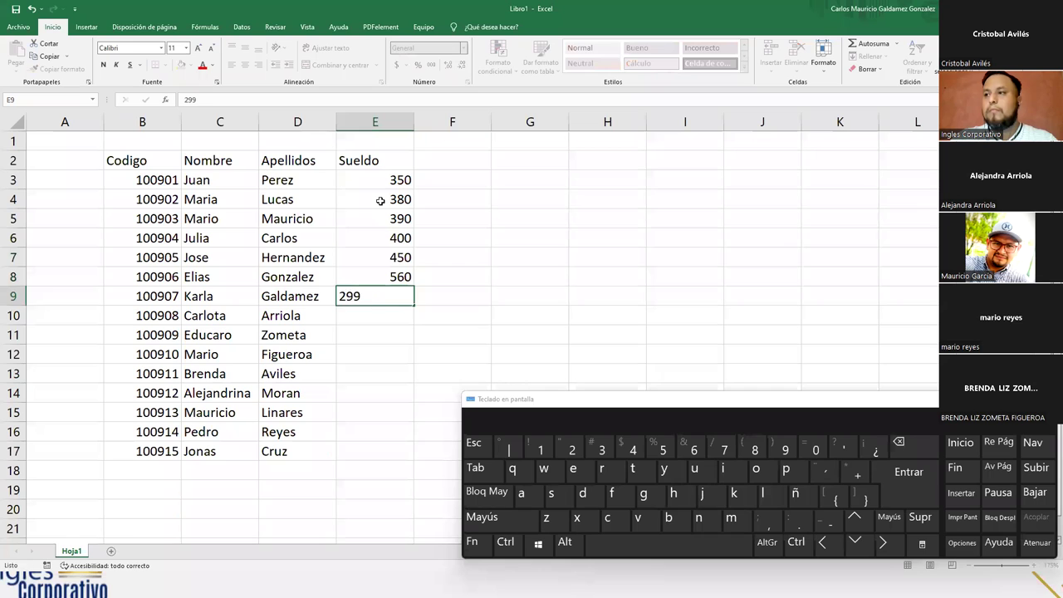
pyautogui.press('Return')
# Step: Enter the salaries 305, 405 and 450 in cells E10:E12
pyautogui.write('30')
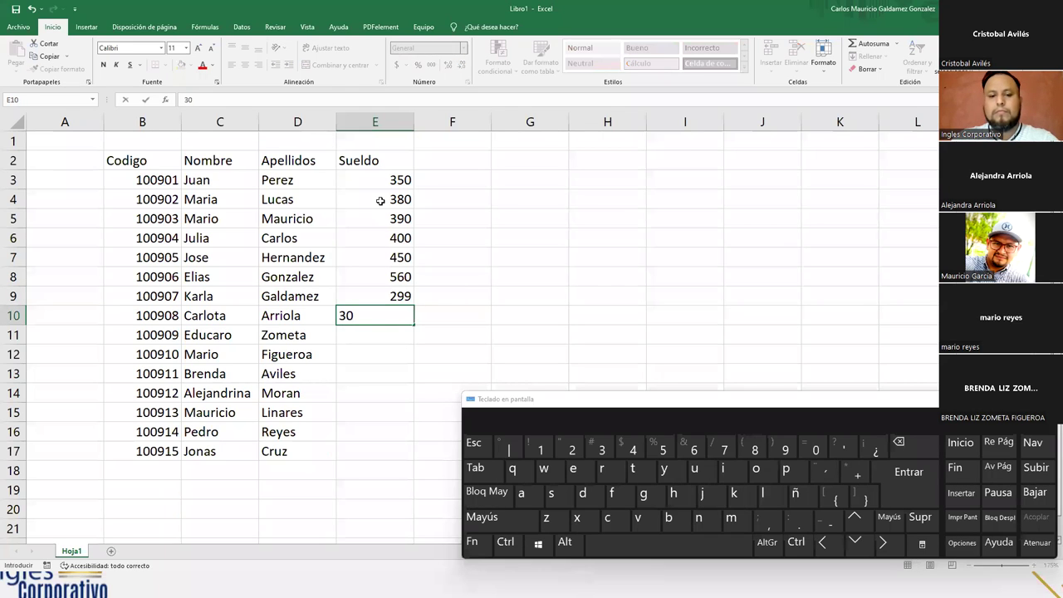
pyautogui.write('5')
pyautogui.press('Return')
pyautogui.write('40')
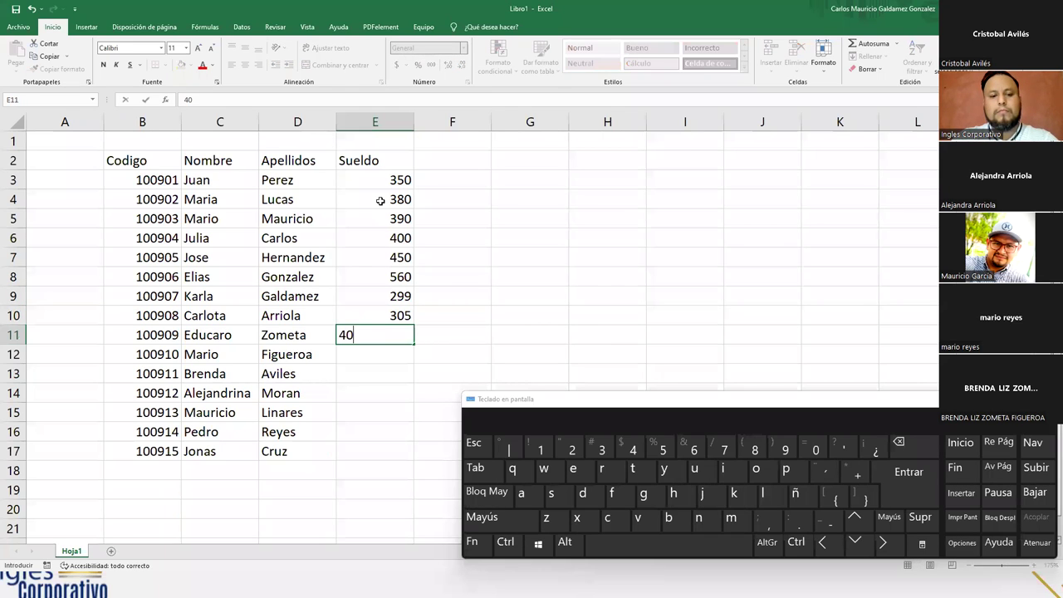
pyautogui.write('5')
pyautogui.press('Return')
pyautogui.write('450')
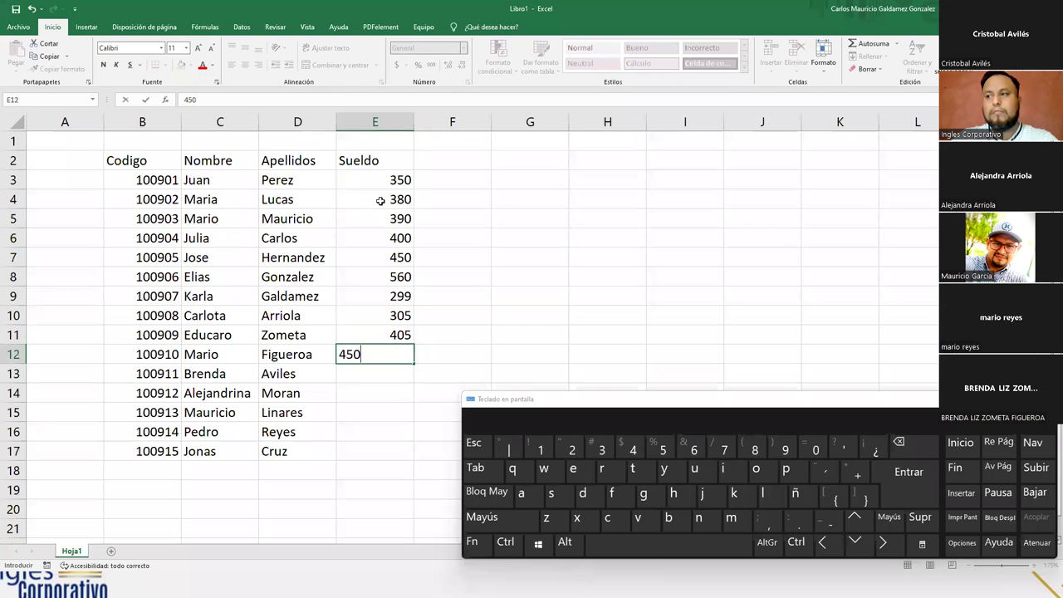
pyautogui.press('Return')
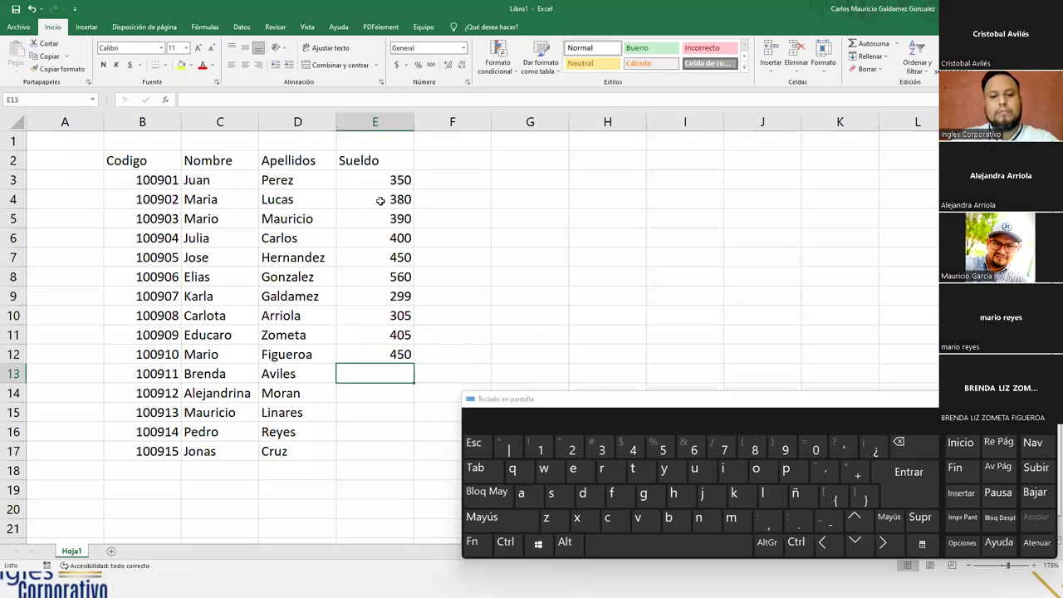
# Step: Enter the salaries 530, 239 and 340 in cells E13:E15
pyautogui.write('530')
pyautogui.press('Return')
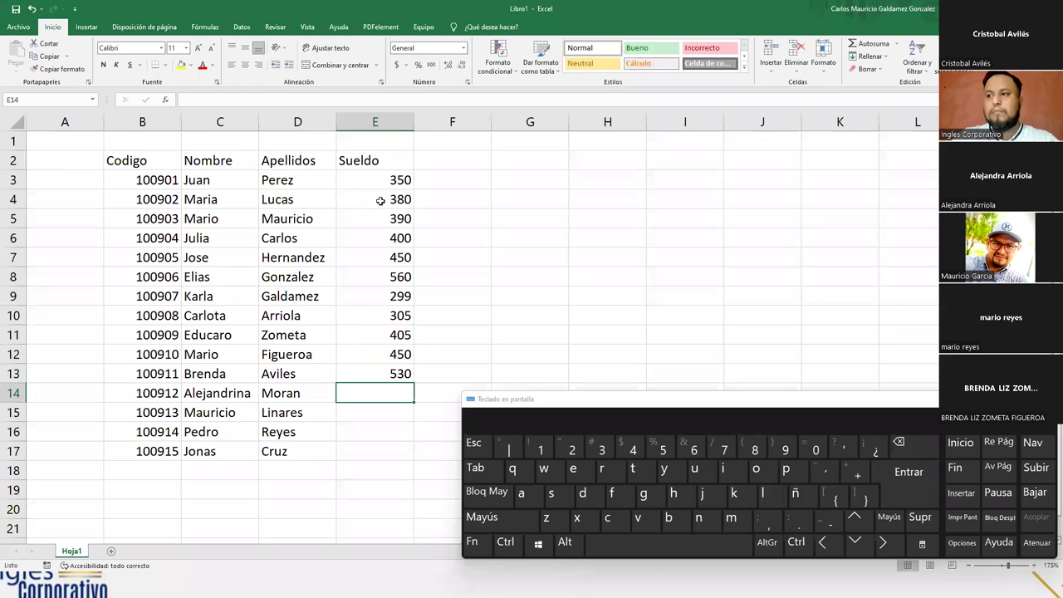
pyautogui.write('239')
pyautogui.press('Return')
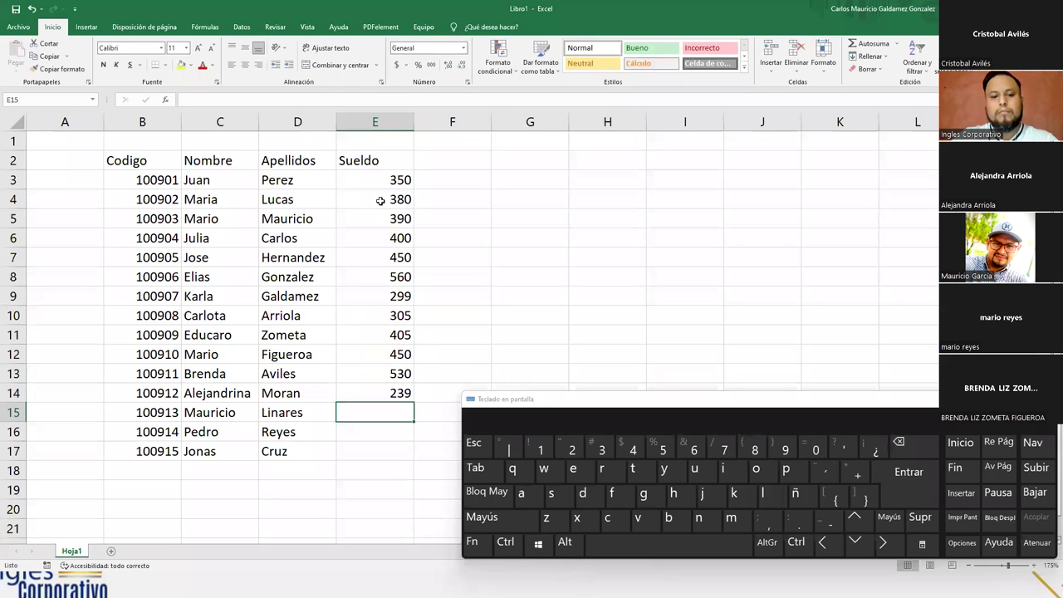
pyautogui.write('340')
pyautogui.press('Return')
# Step: Complete the Sueldo column with the salaries 540 and 600 in cells E16:E17
pyautogui.write('54')
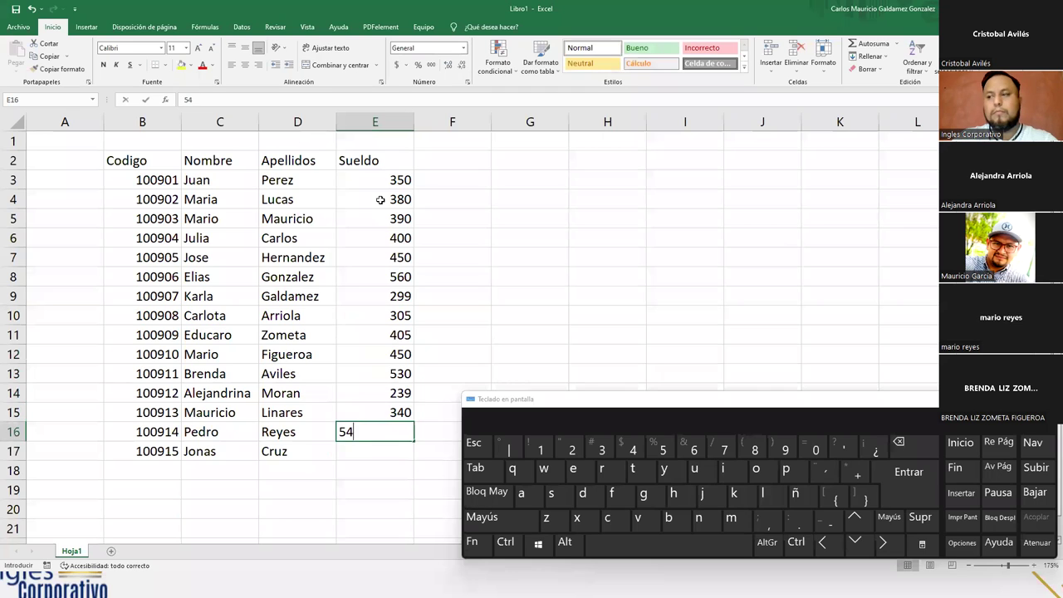
pyautogui.write('0')
pyautogui.press('Return')
pyautogui.write('600')
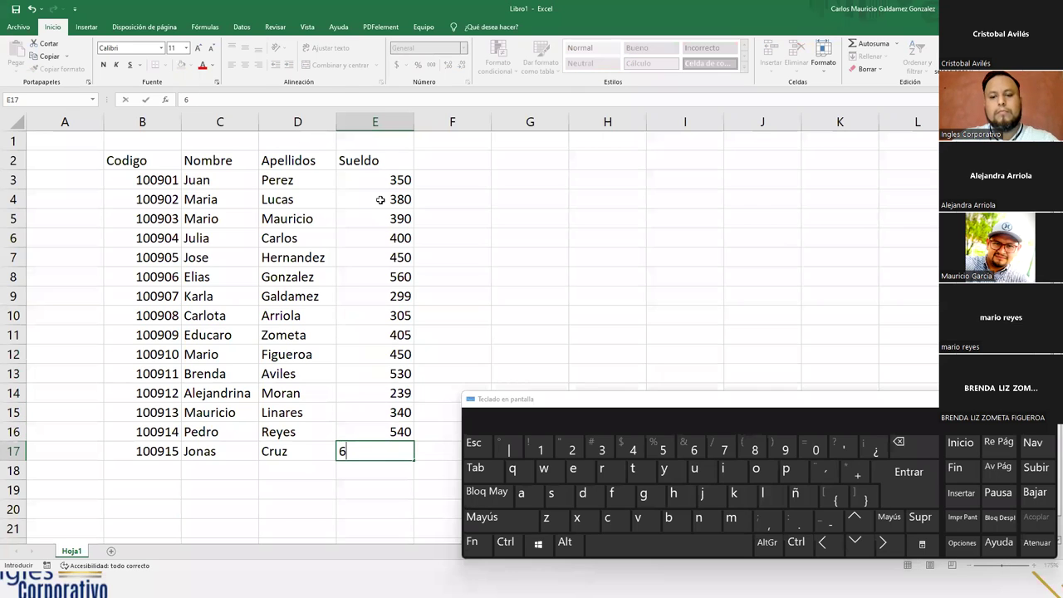
pyautogui.press('Return')
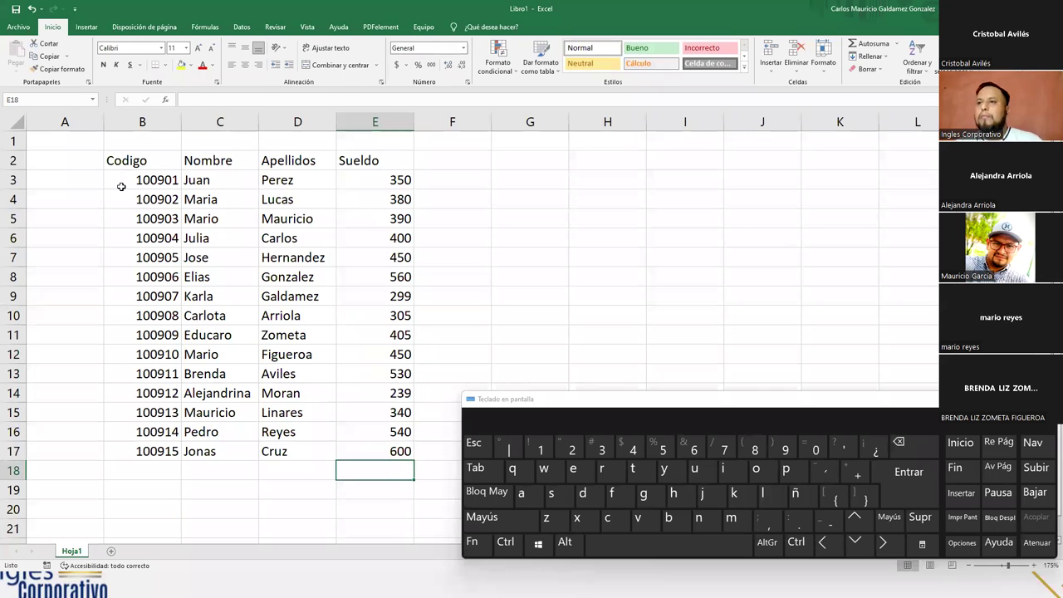
pyautogui.click(126, 159)
pyautogui.click(385, 162)
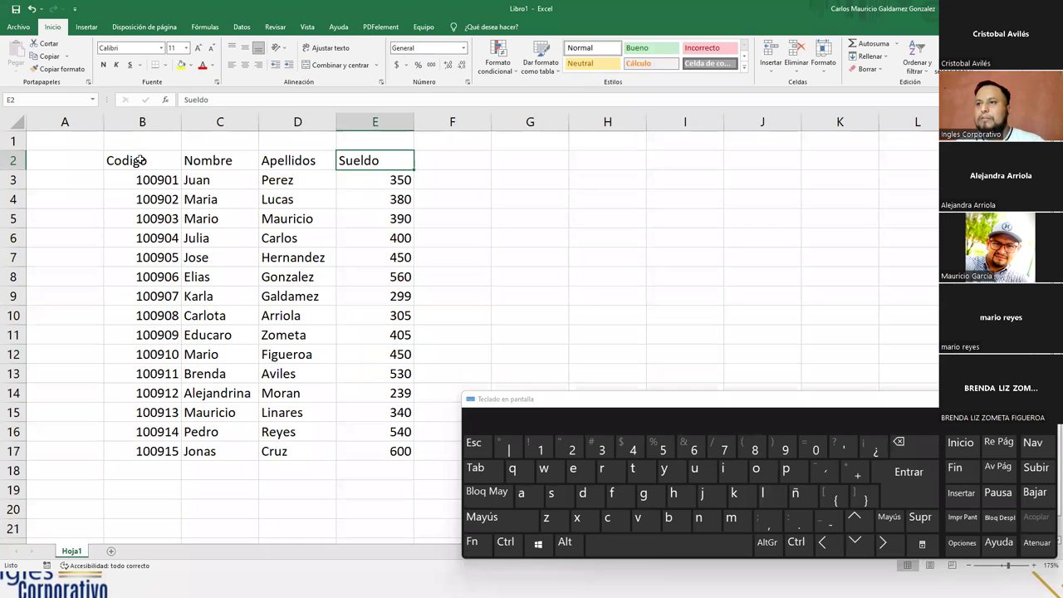
pyautogui.click(143, 161)
pyautogui.hotkey('ctrl', 'alt')
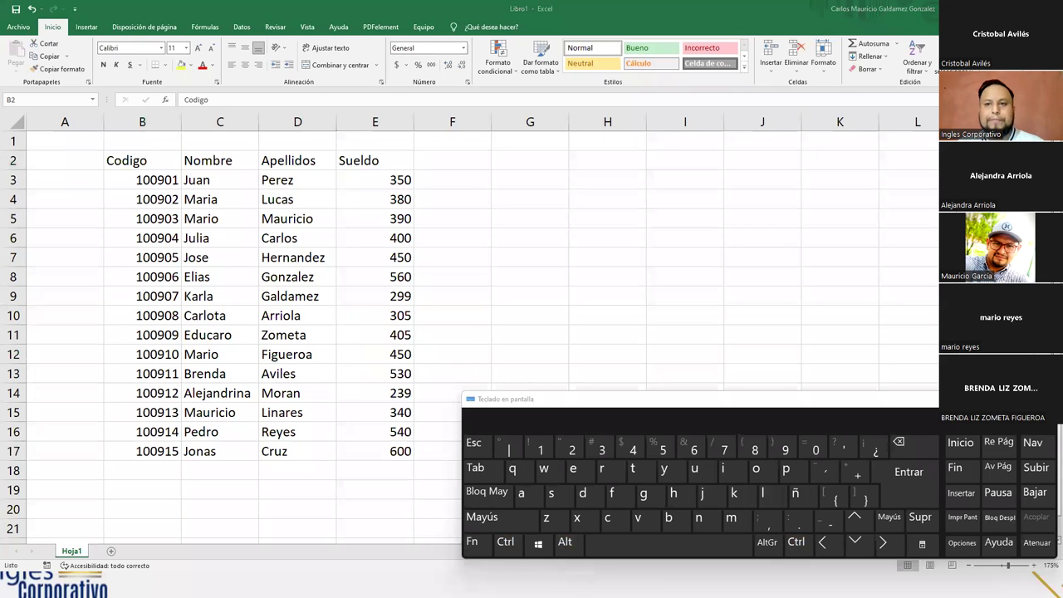
pyautogui.press('ctrl')
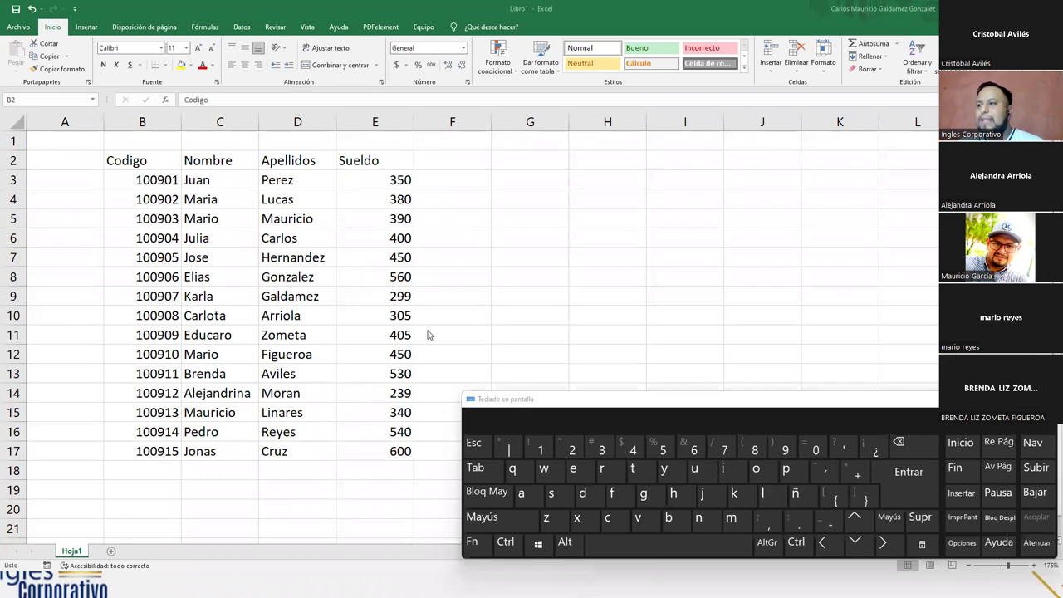
# Step: Close the on-screen keyboard covering the worksheet
pyautogui.click(516, 405)
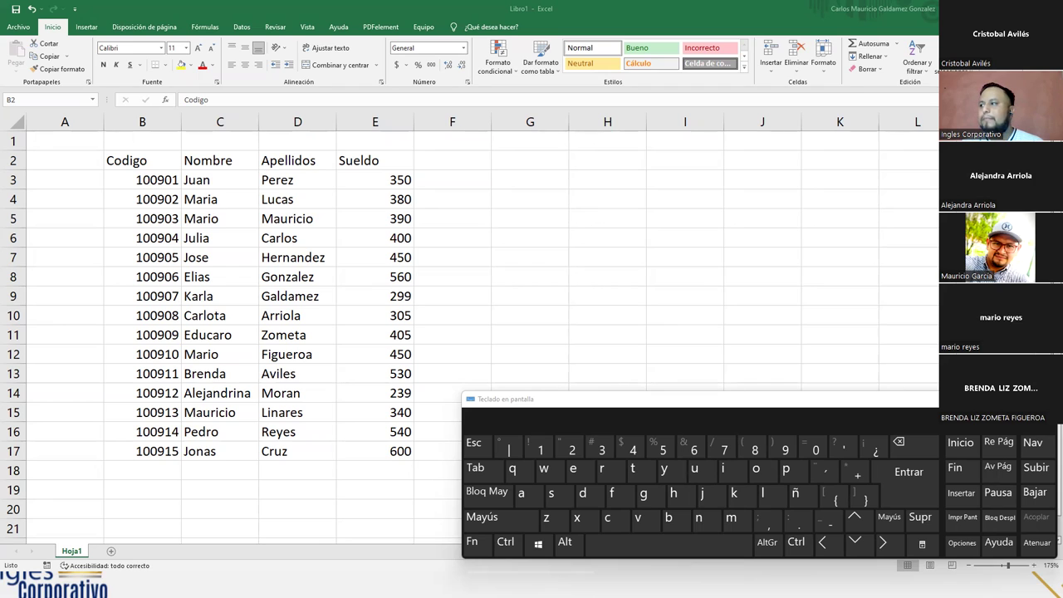
pyautogui.click(1049, 398)
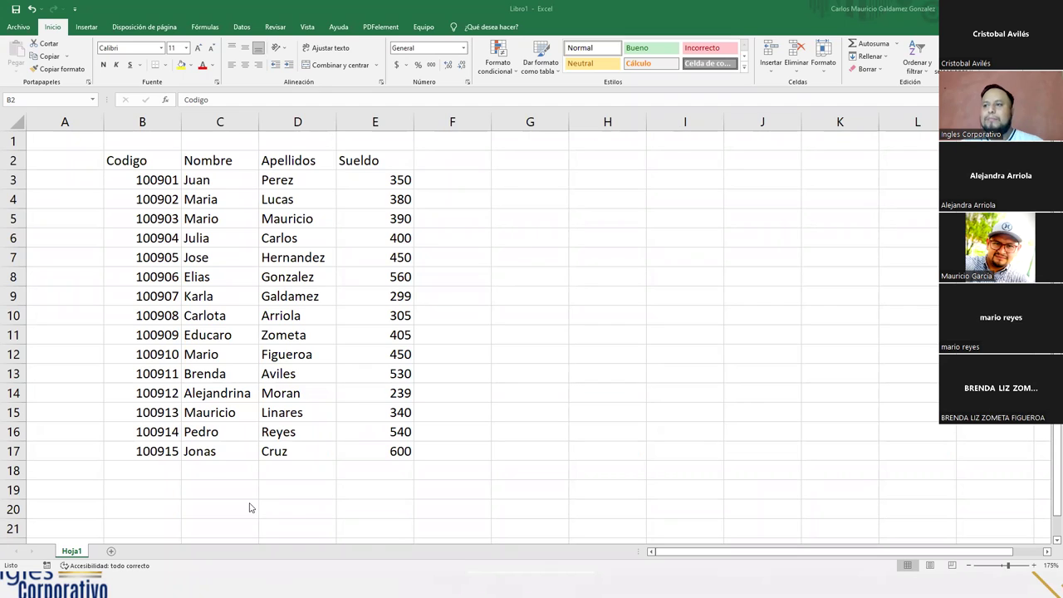
# Step: Correct the misspelled first name in cell C11 of the Nombre column
pyautogui.doubleClick(232, 336)
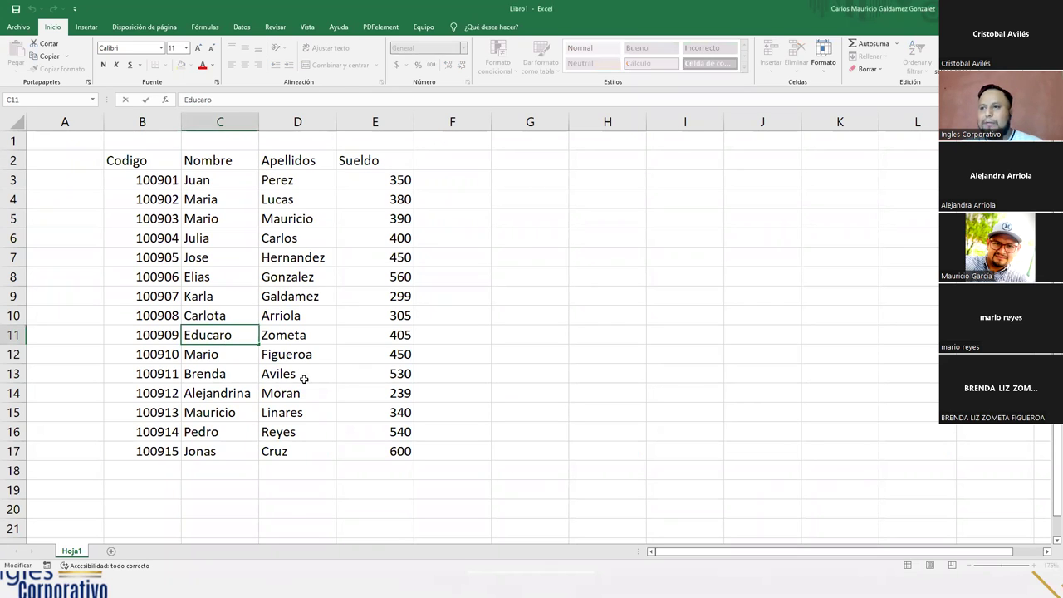
pyautogui.press('BackSpace')
pyautogui.press('BackSpace')
pyautogui.press('BackSpace')
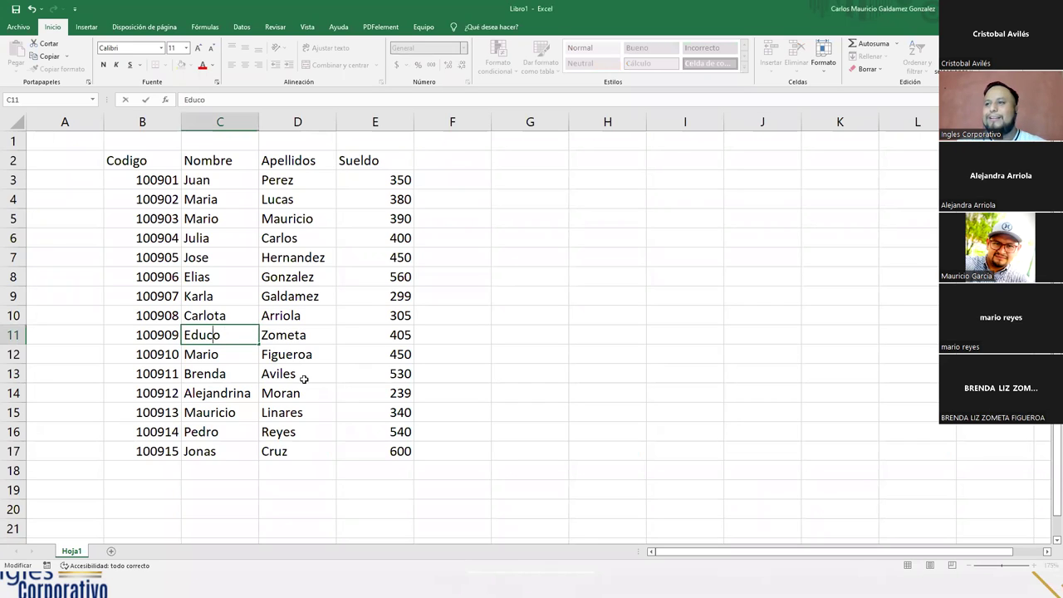
pyautogui.write('rd')
pyautogui.press('Right')
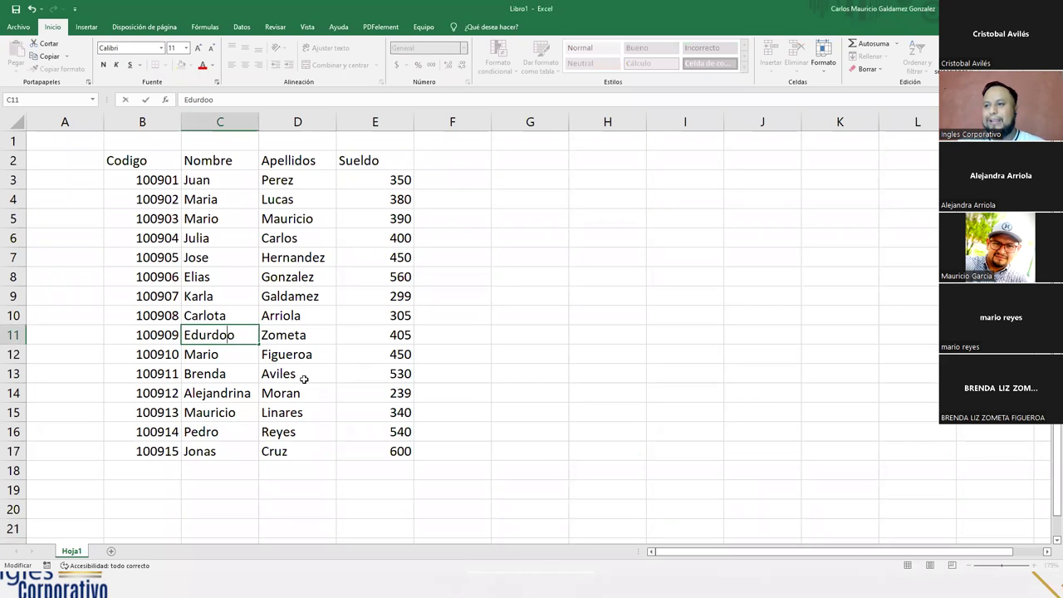
pyautogui.press('BackSpace')
pyautogui.press('BackSpace')
pyautogui.press('BackSpace')
pyautogui.write('ardo')
pyautogui.press('Return')
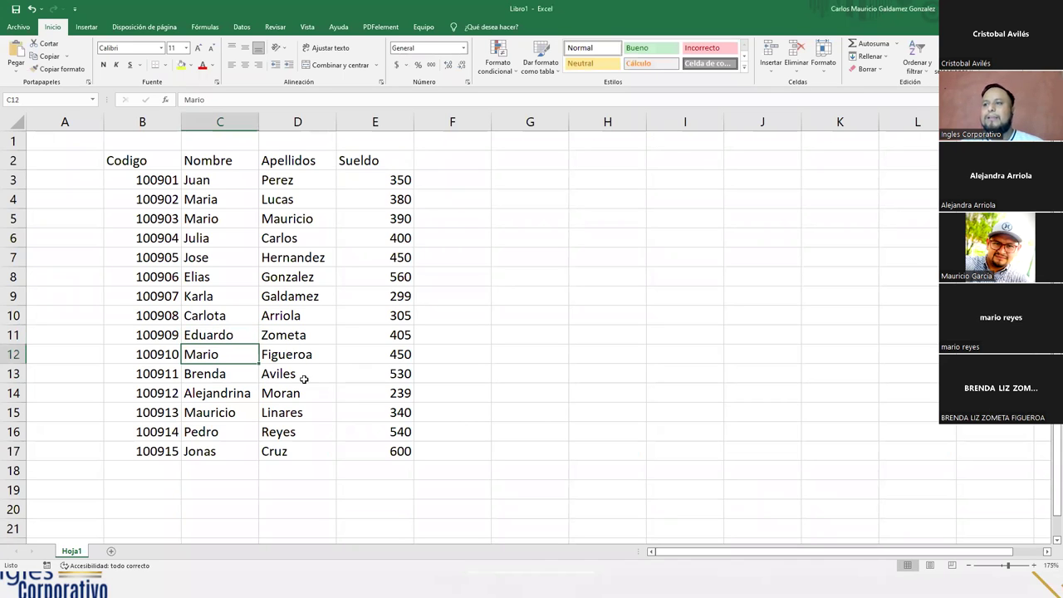
pyautogui.click(417, 466)
pyautogui.click(429, 450)
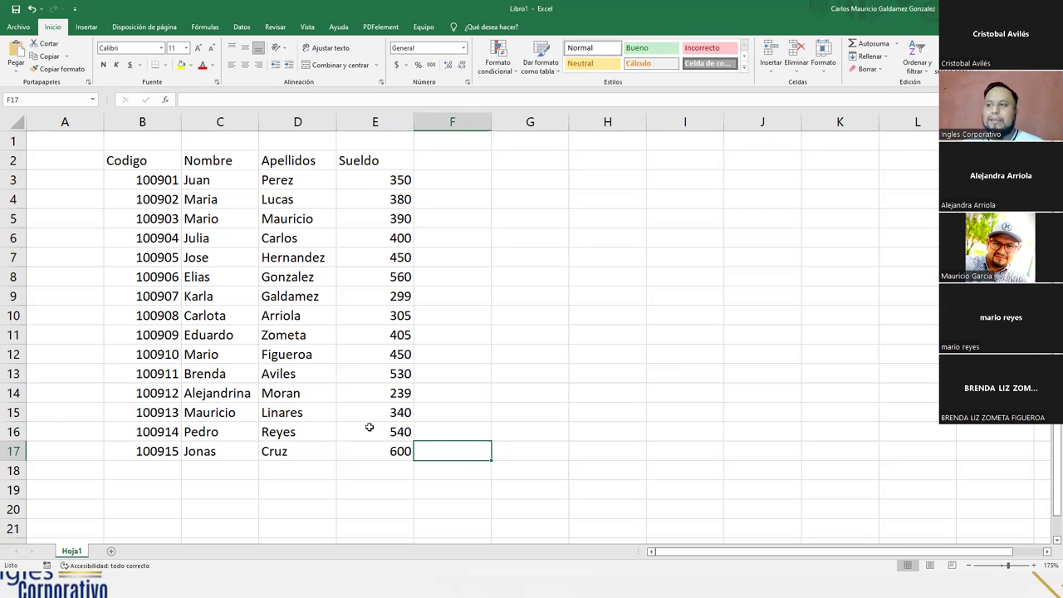
pyautogui.moveTo(123, 154); pyautogui.dragTo(448, 449)
pyautogui.click(448, 445)
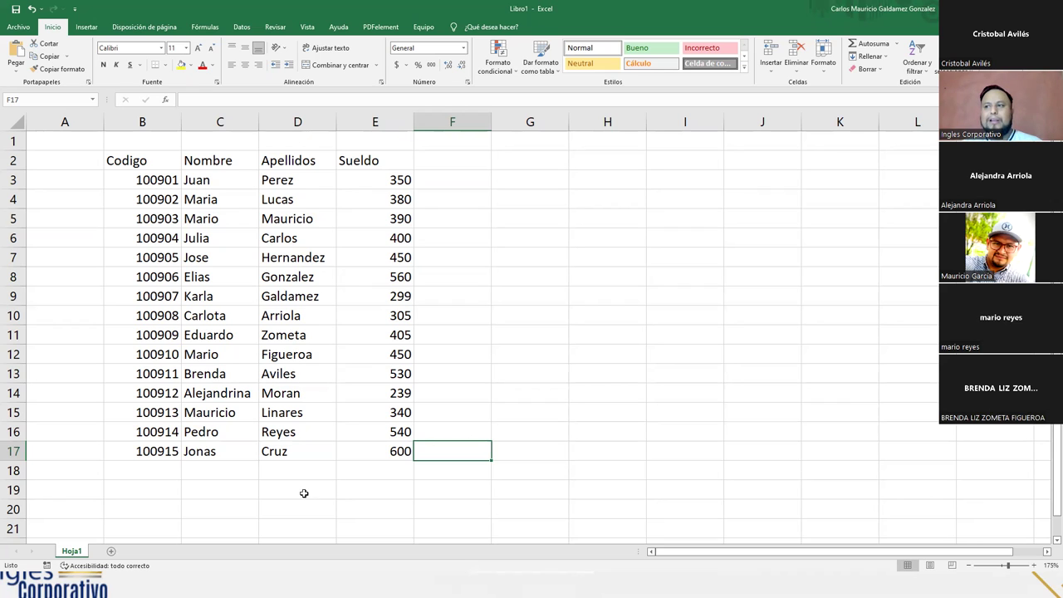
pyautogui.click(359, 455)
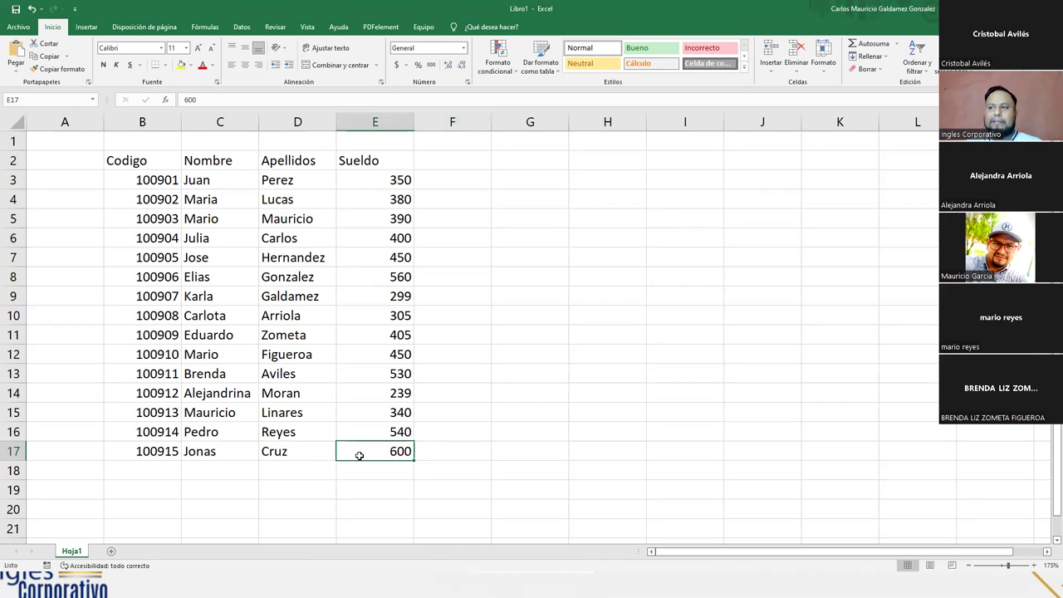
# Step: Add the column headers BONO in cell F2 and Horas Extra in cell G2
pyautogui.click(435, 170)
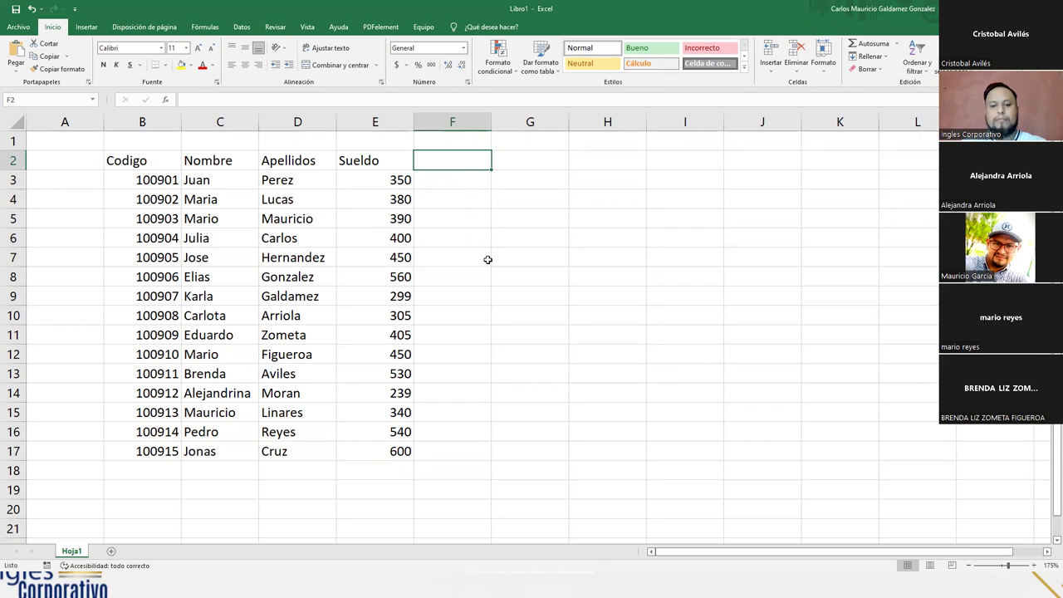
pyautogui.write('BONO')
pyautogui.press('Tab')
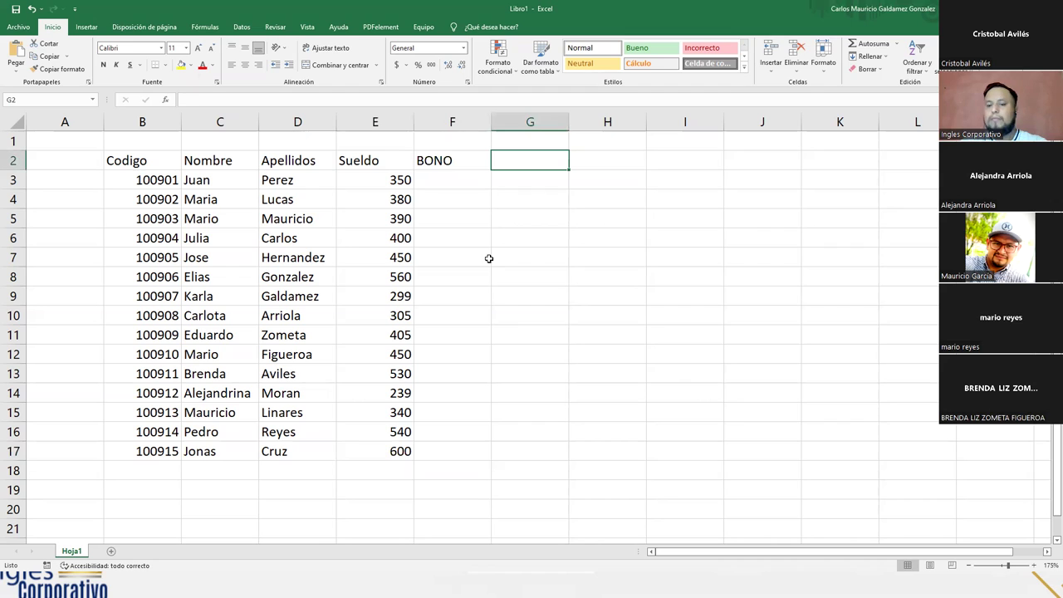
pyautogui.write('Horas Extra')
pyautogui.press('Tab')
# Step: Add the column headers Pago H Extra in cell H2 and SUELDO TOTAL in cell I2
pyautogui.write('a')
pyautogui.press('BackSpace')
pyautogui.write('Pago H')
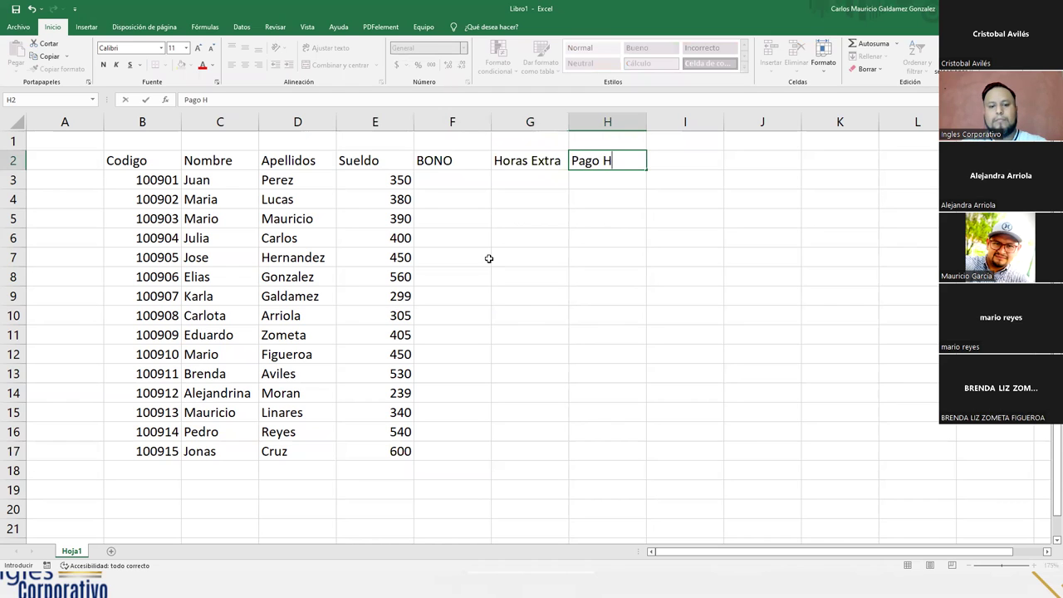
pyautogui.write(' Extra')
pyautogui.press('Tab')
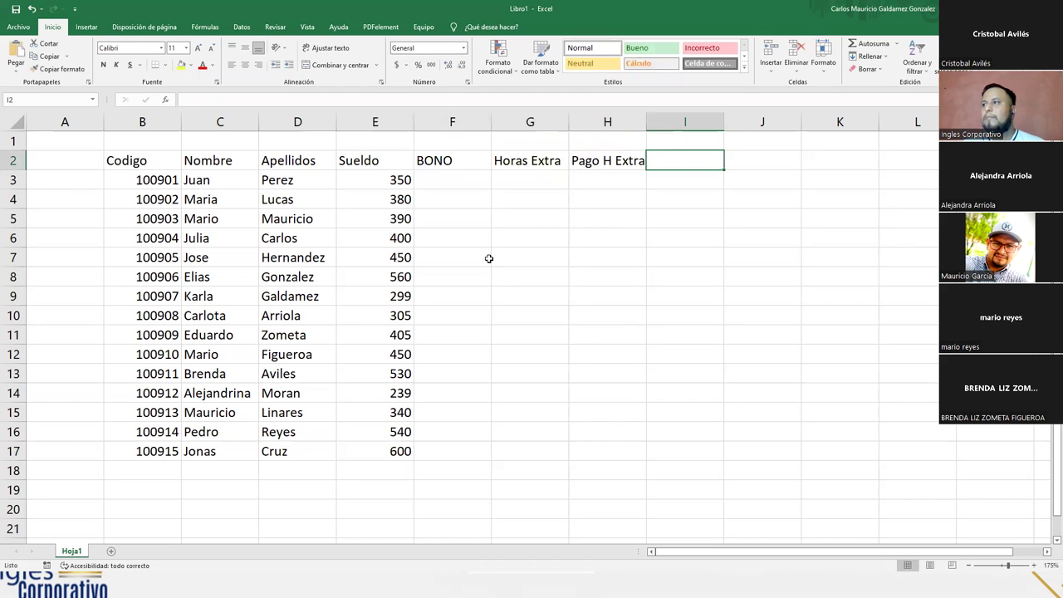
pyautogui.write('SU')
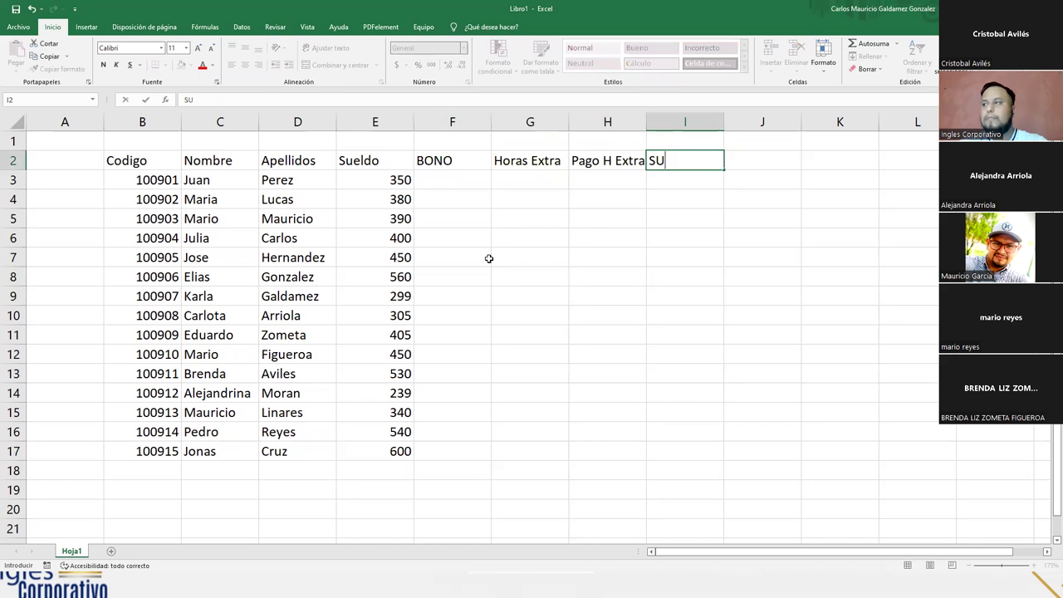
pyautogui.write('ELDO TOTAL')
pyautogui.press('Return')
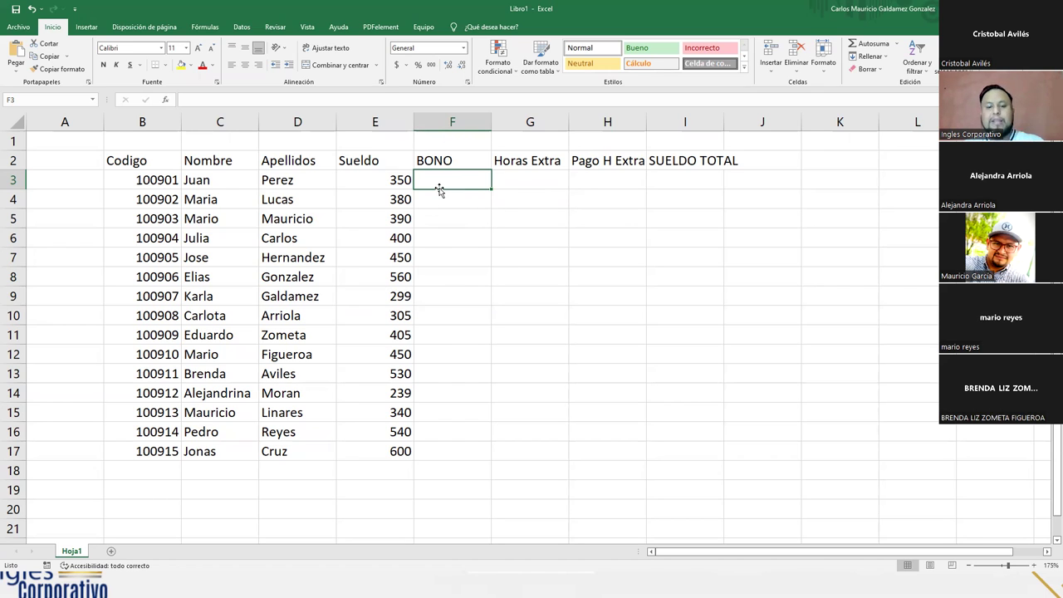
# Step: Enter a bonus of 50 in cells F3, F14 and F15 of the BONO column
pyautogui.write('50')
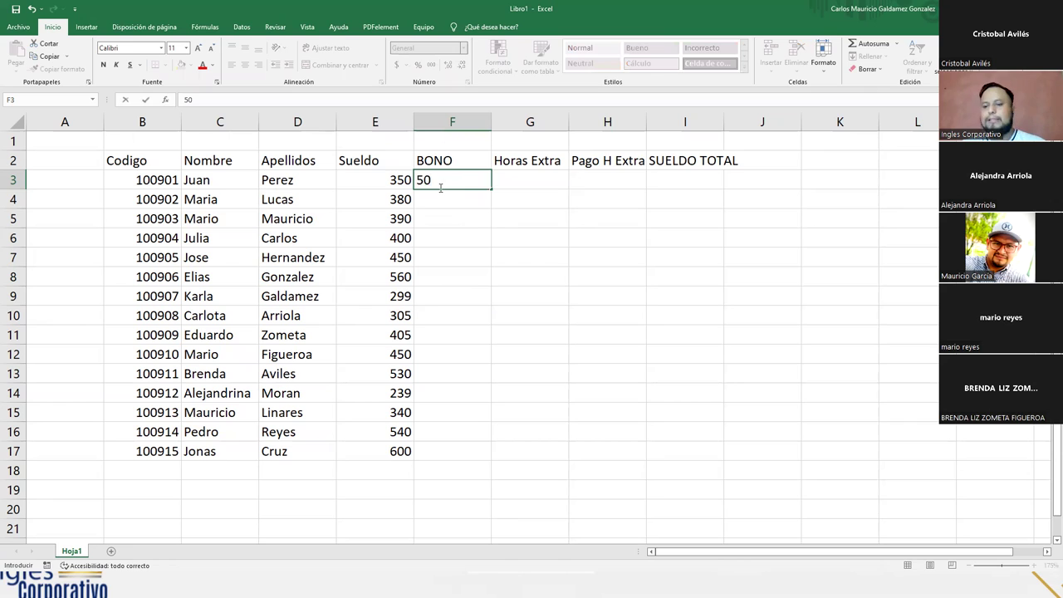
pyautogui.press('Return')
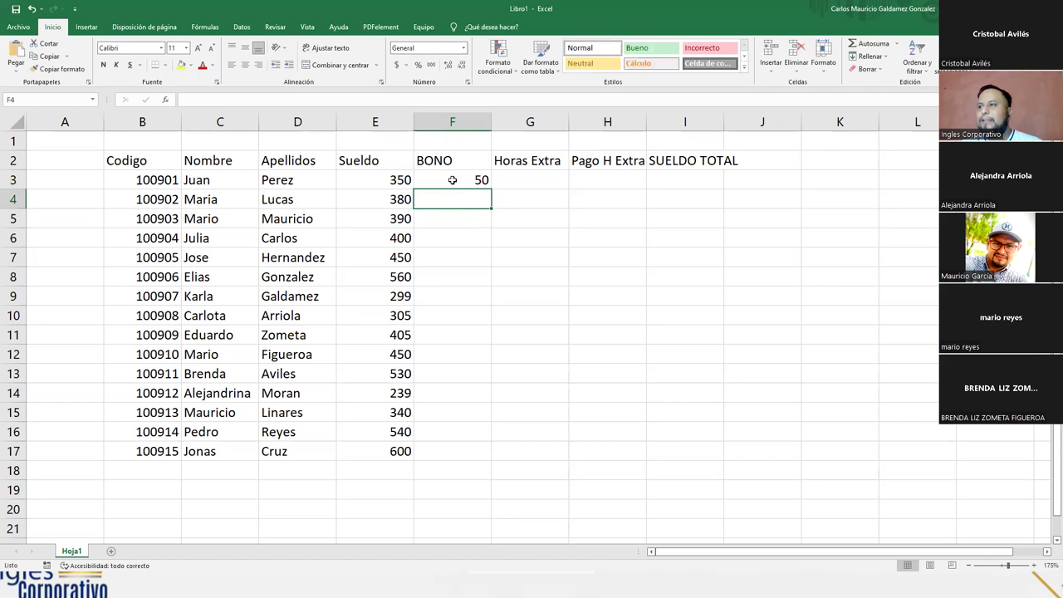
pyautogui.click(453, 181)
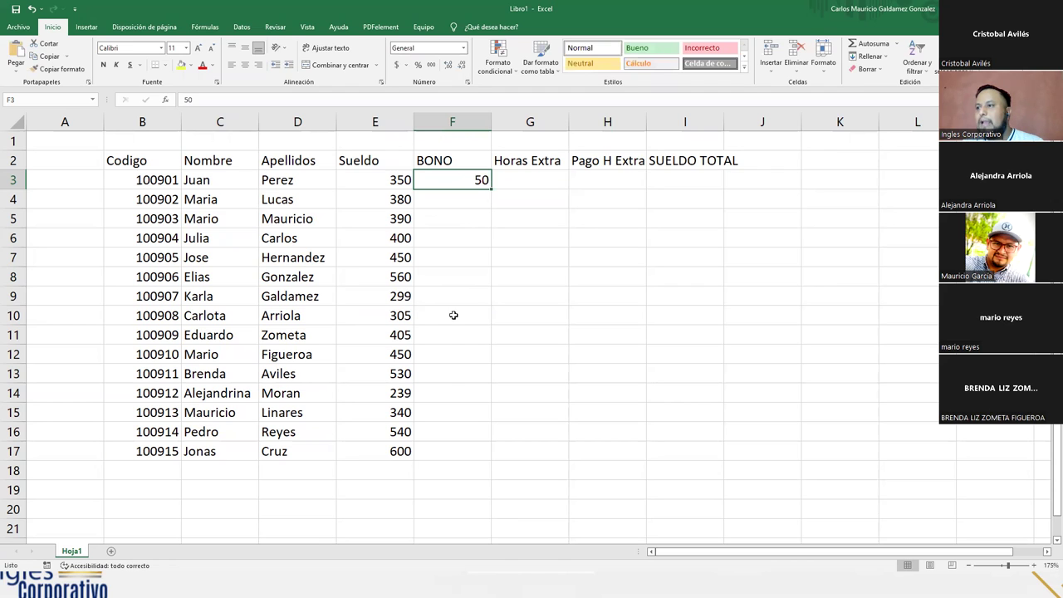
pyautogui.click(449, 393)
pyautogui.write('50')
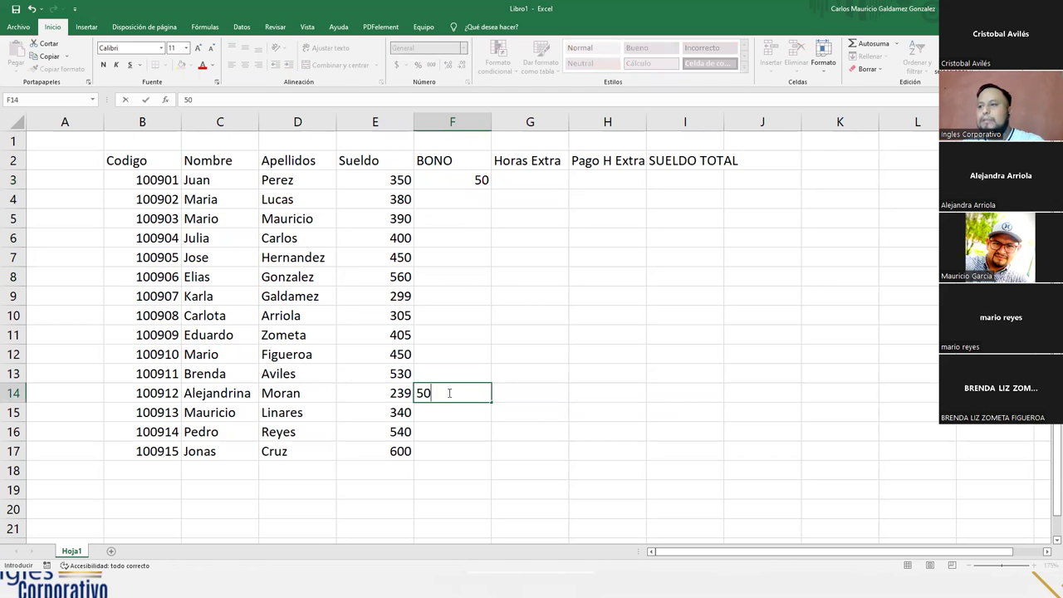
pyautogui.press('Return')
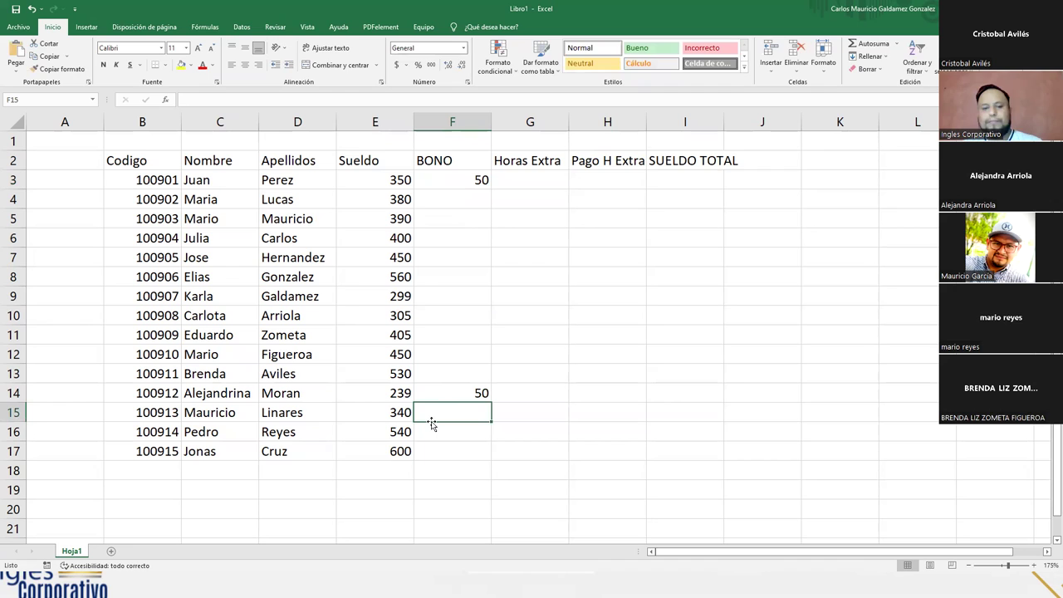
pyautogui.write('50')
pyautogui.press('Return')
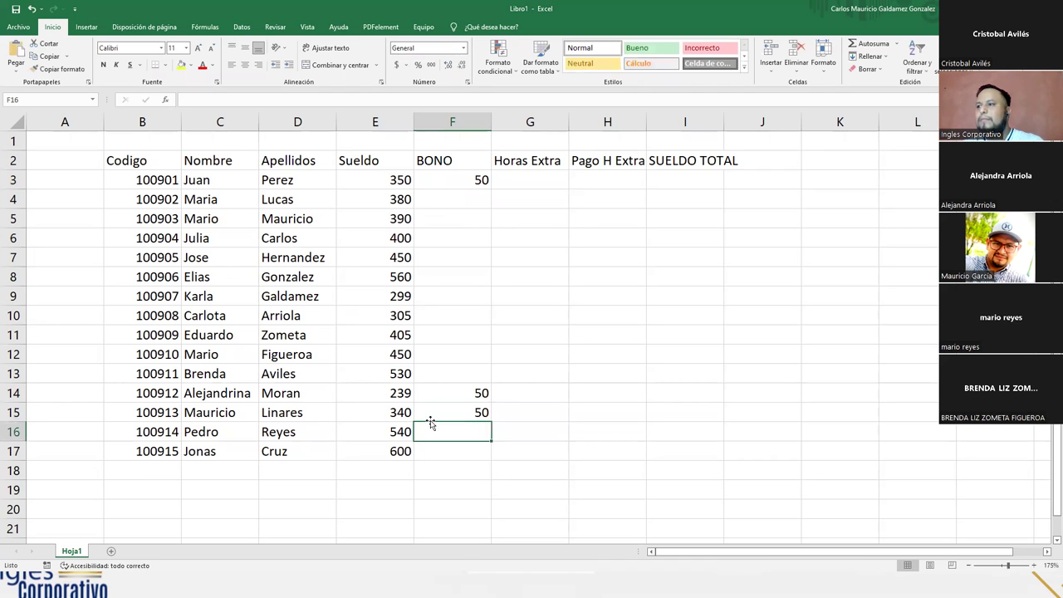
# Step: Enter a bonus of 50 in cells F9 and F4 of the BONO column
pyautogui.click(451, 297)
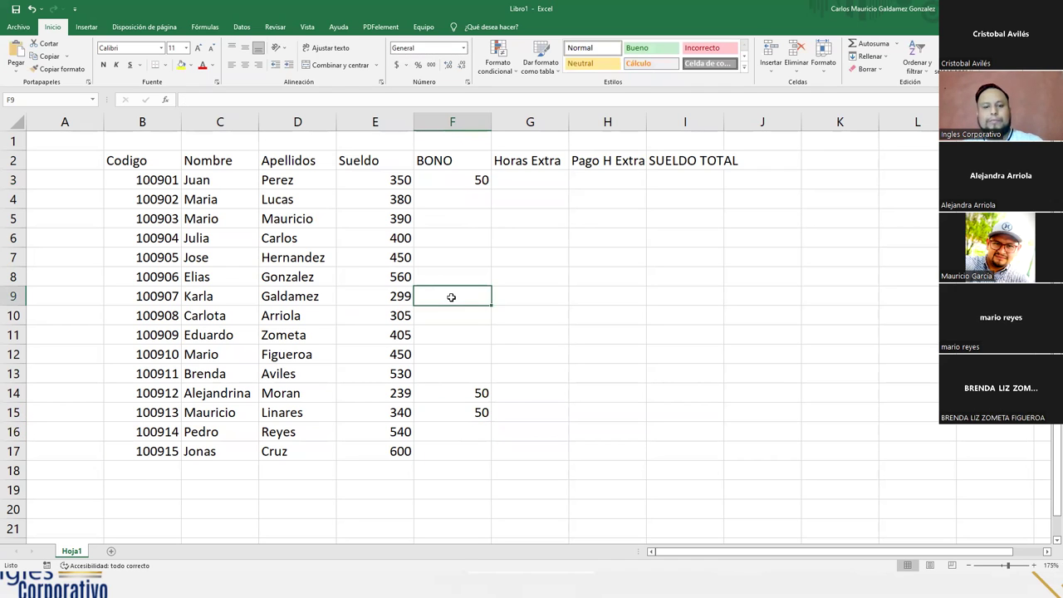
pyautogui.write('50')
pyautogui.press('Return')
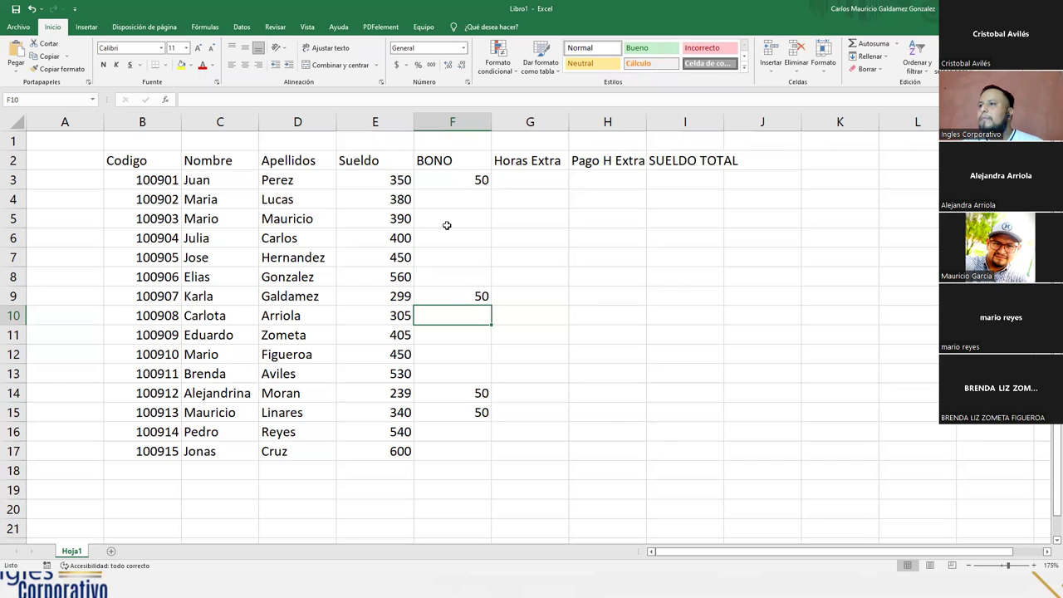
pyautogui.click(442, 198)
pyautogui.write('50')
pyautogui.press('Return')
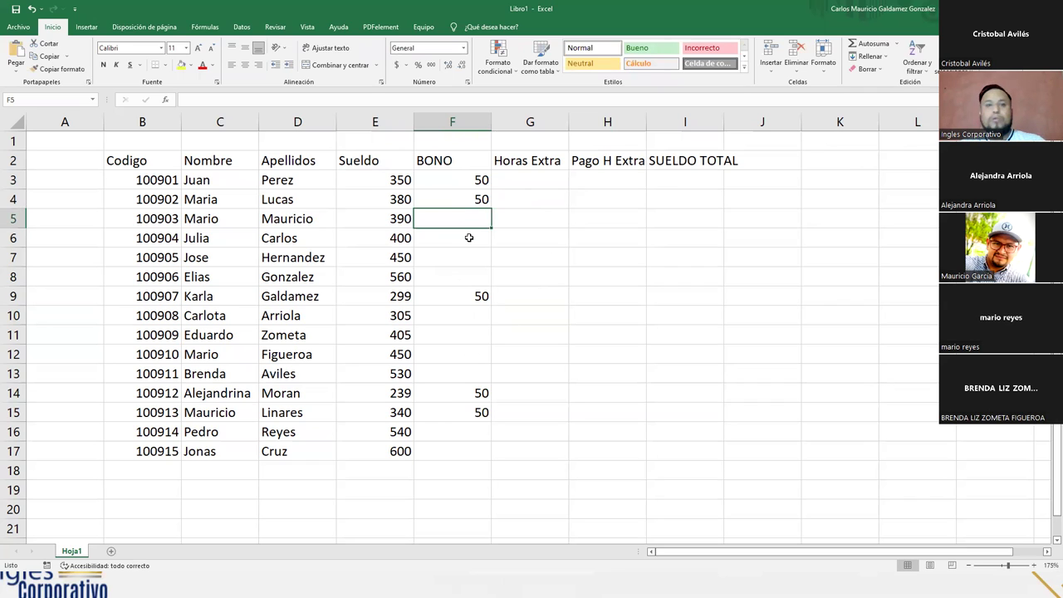
# Step: Enter the overtime hours 8, 11, 15 and 8 in cells G5:G8 of the Horas Extra column
pyautogui.click(534, 222)
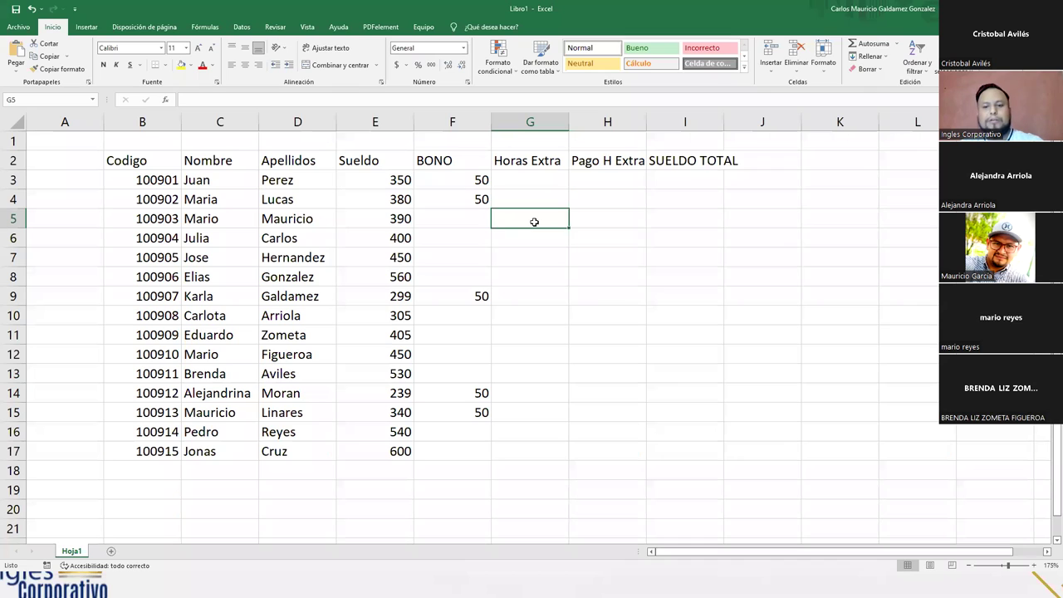
pyautogui.write('8')
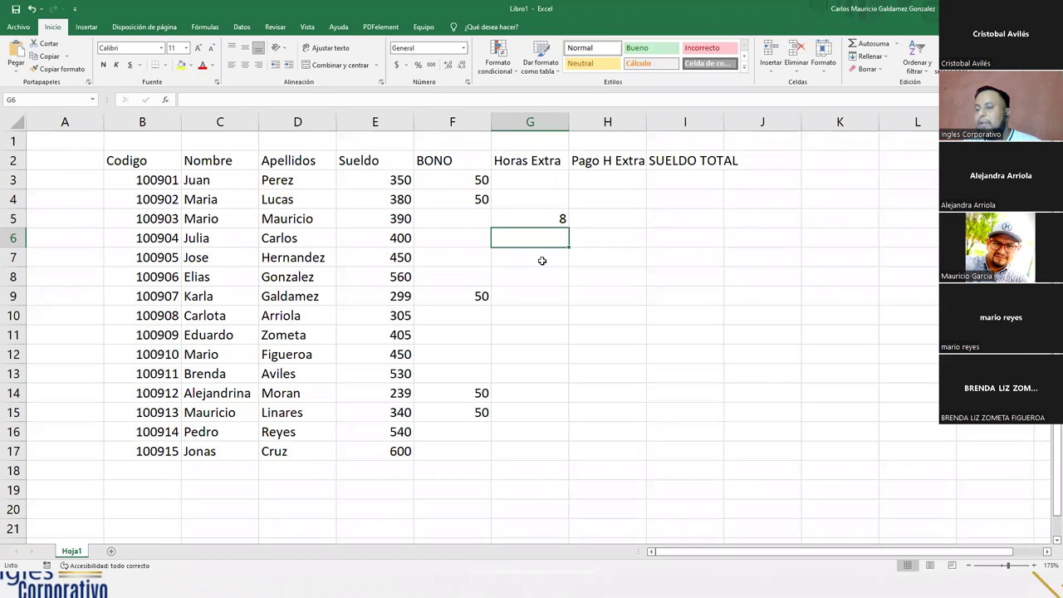
pyautogui.write('11')
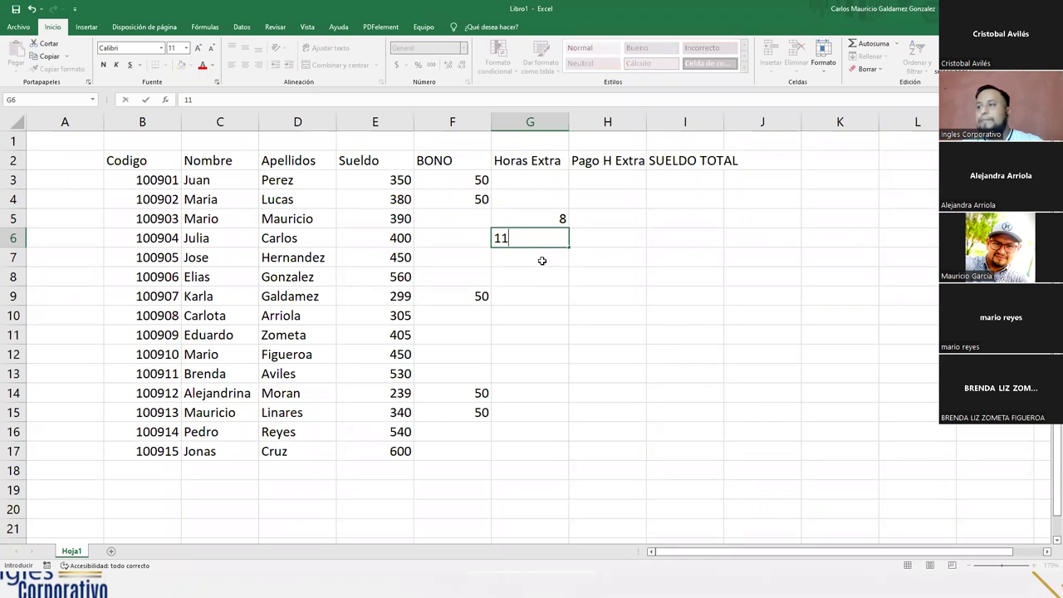
pyautogui.press('Return')
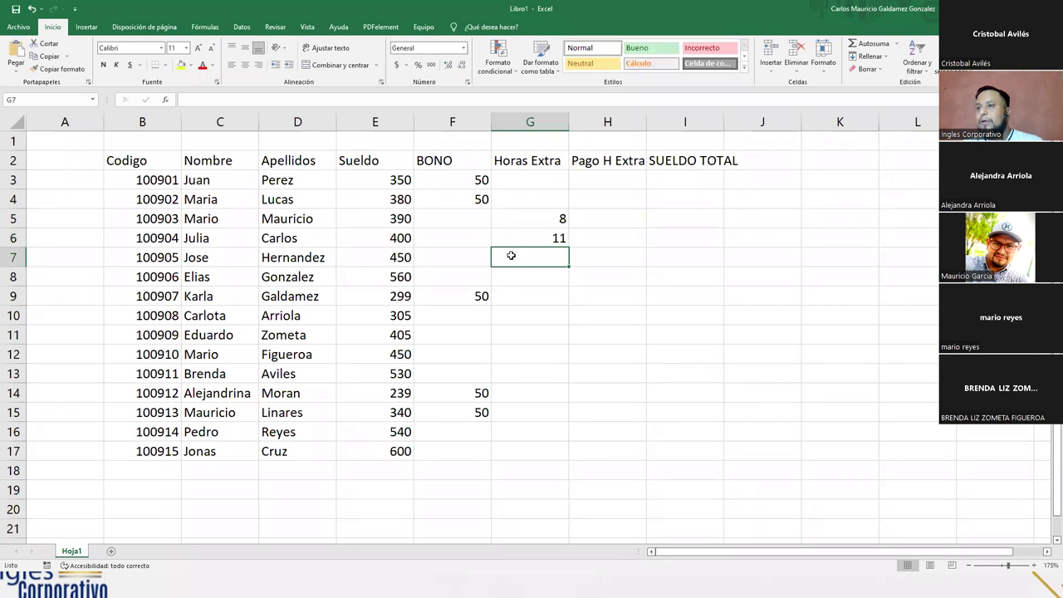
pyautogui.write('15')
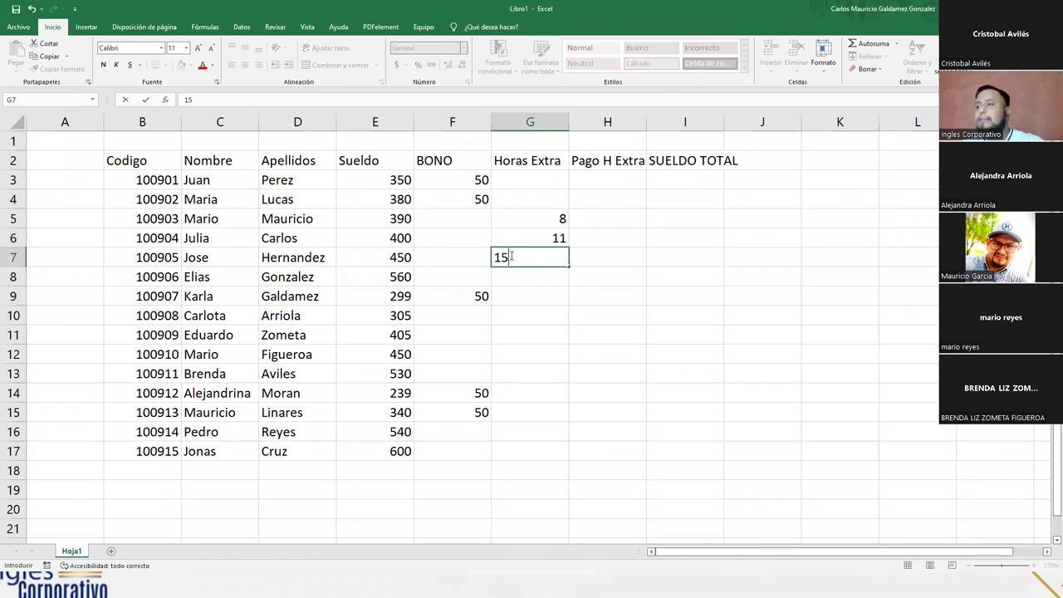
pyautogui.press('Return')
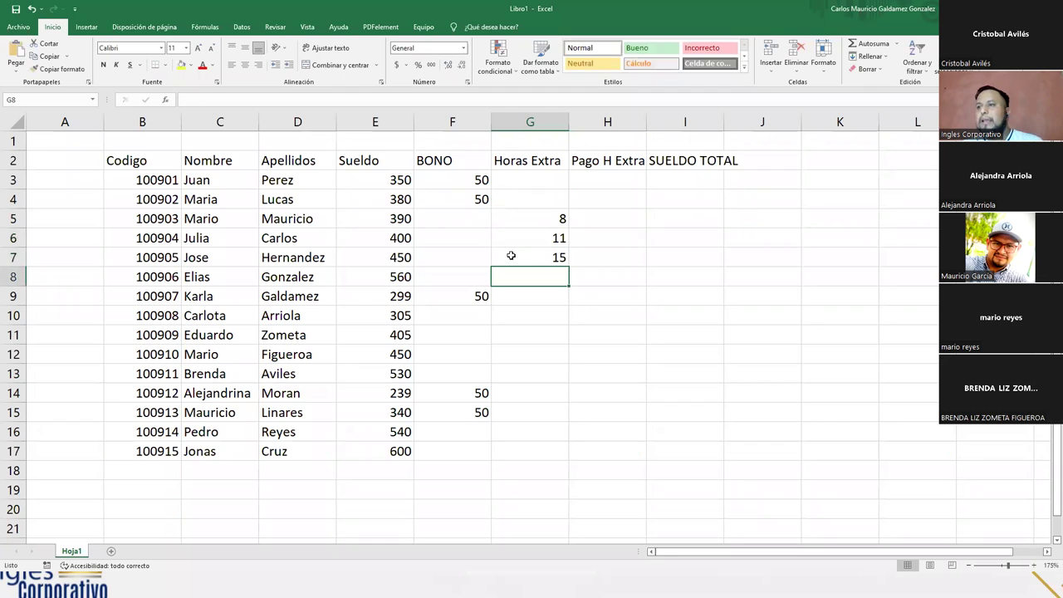
pyautogui.write('8')
# Step: Enter the overtime hours 7, 7, 7 and 10 in cells G10:G13 of the Horas Extra column
pyautogui.click(524, 317)
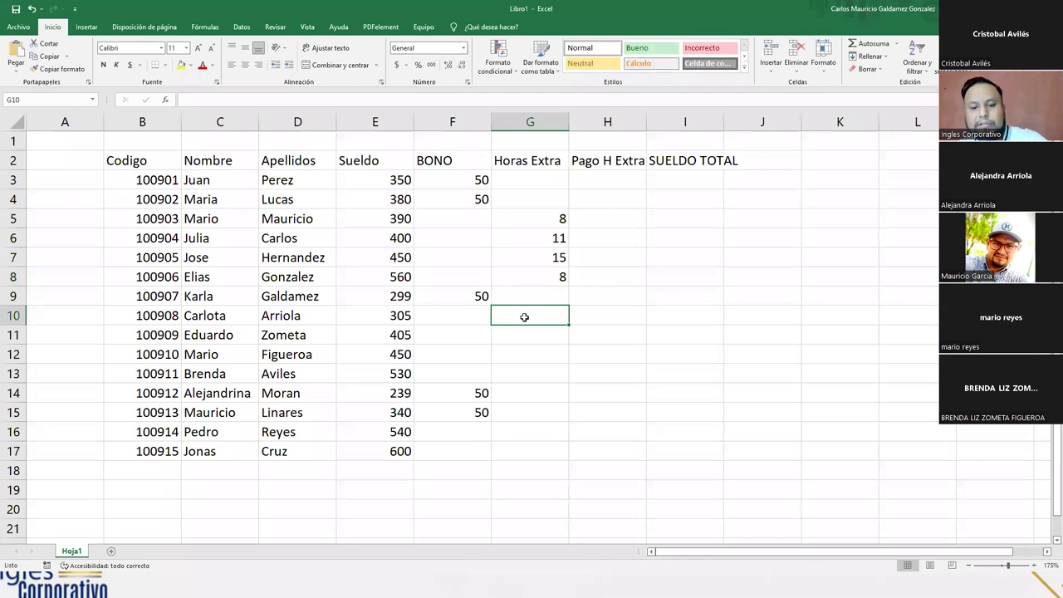
pyautogui.write('7')
pyautogui.press('Return')
pyautogui.write('7')
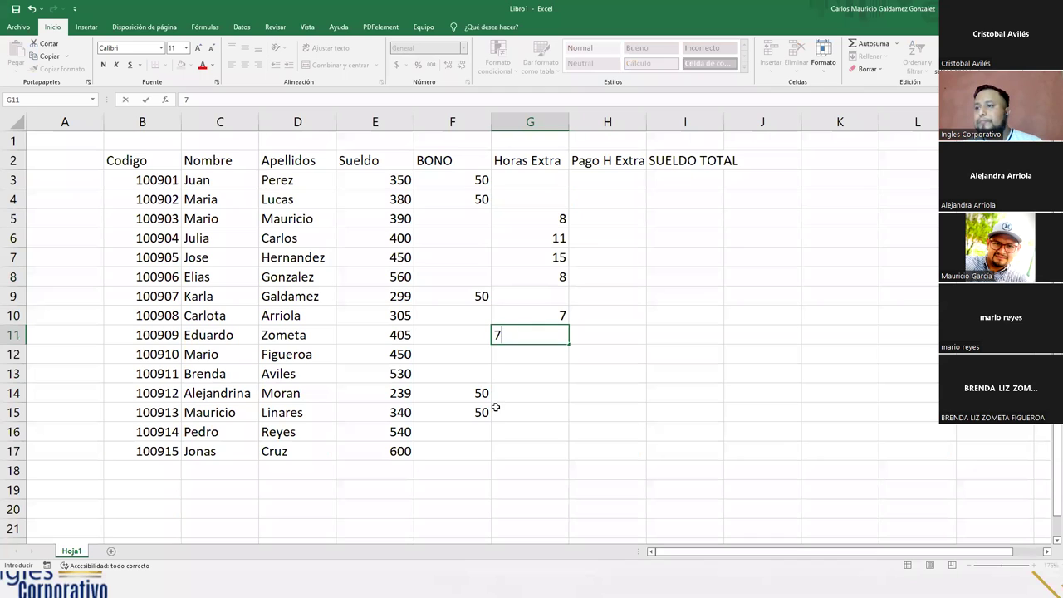
pyautogui.click(529, 354)
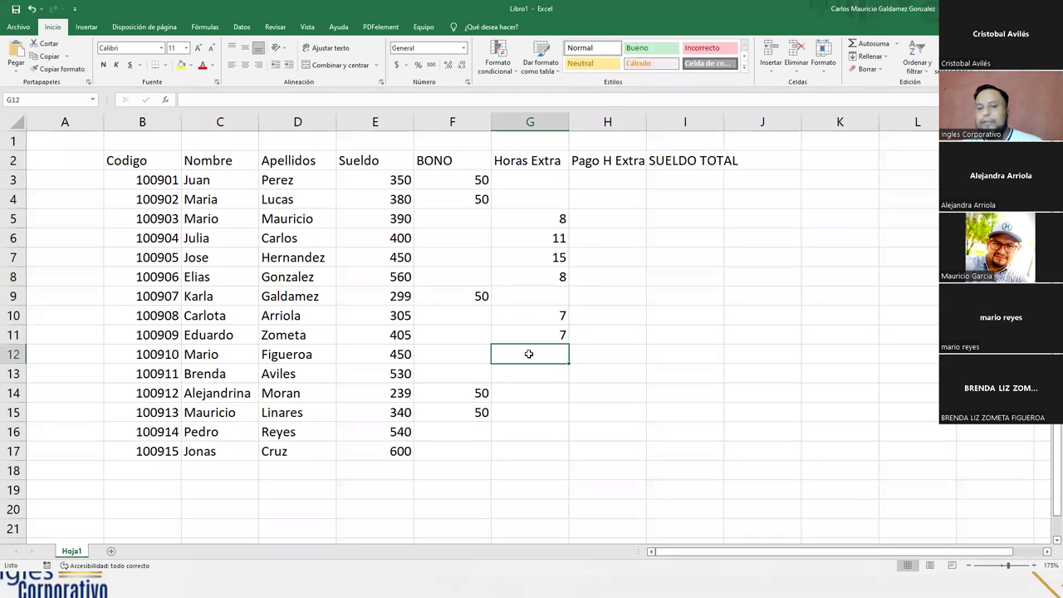
pyautogui.write('5')
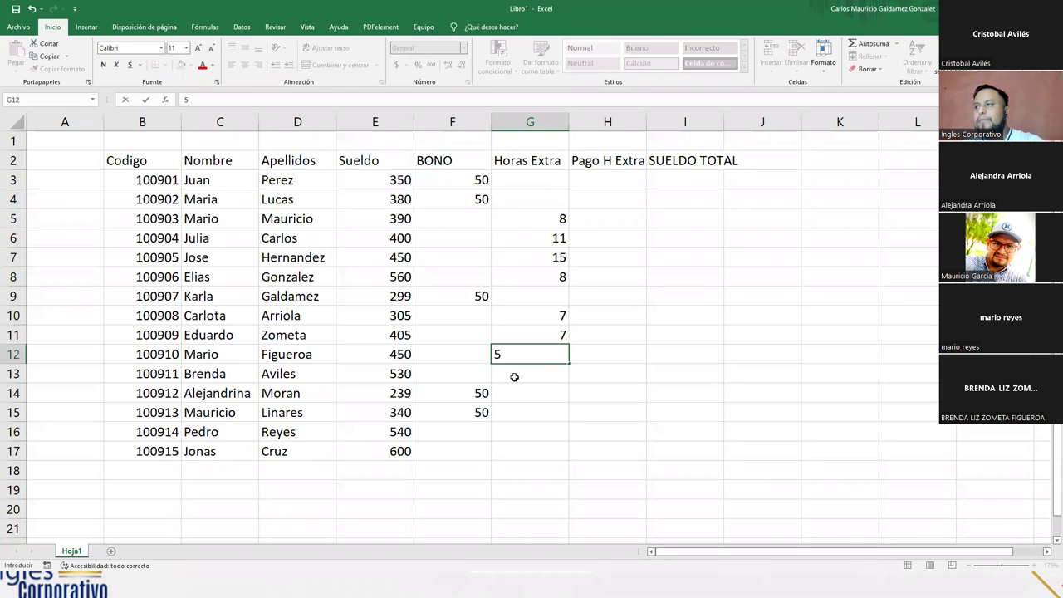
pyautogui.press('BackSpace')
pyautogui.write('7')
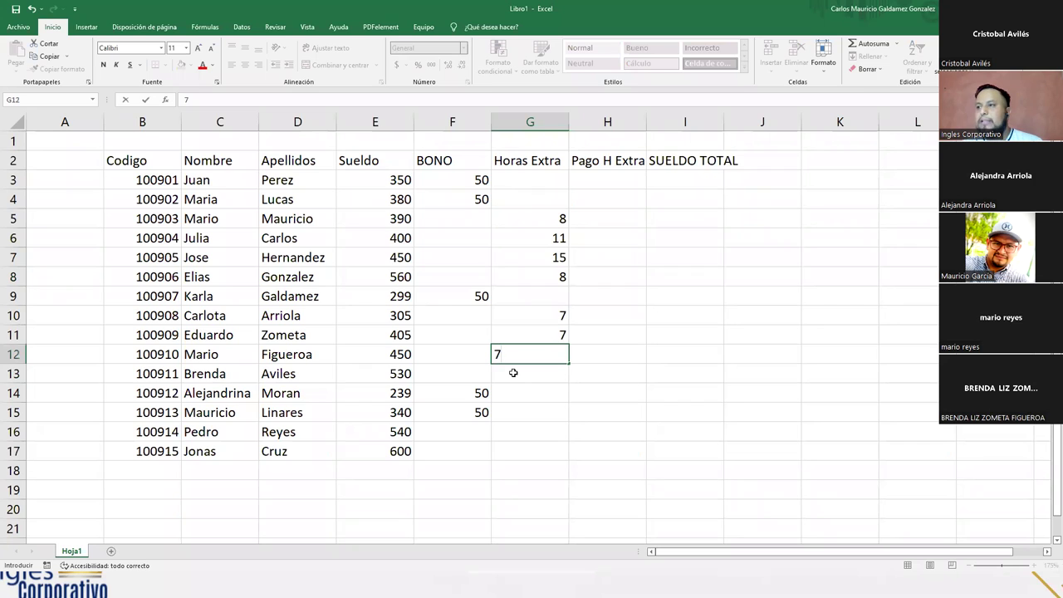
pyautogui.press('Return')
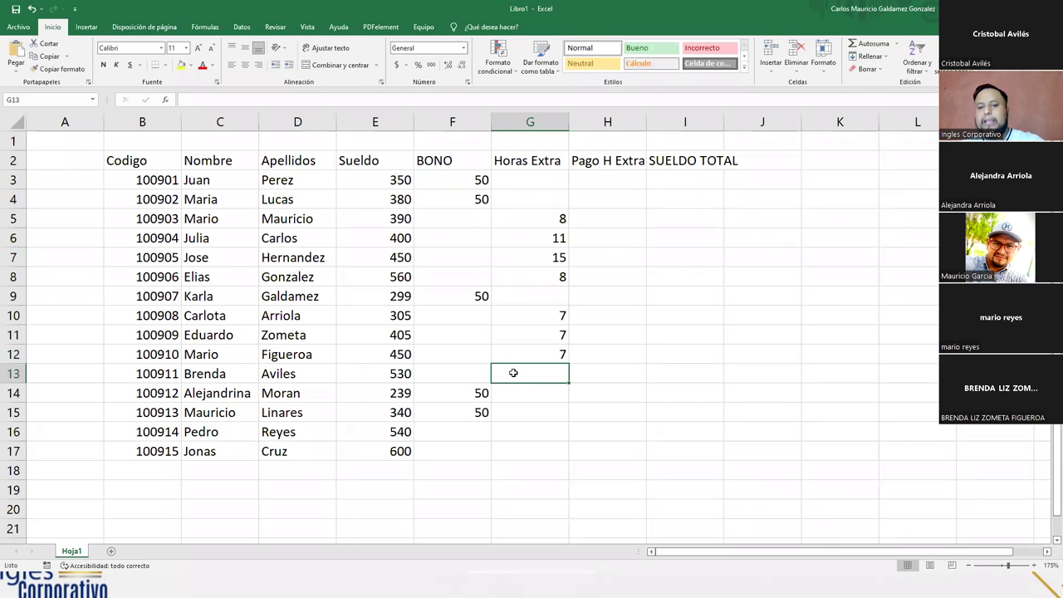
pyautogui.write('10')
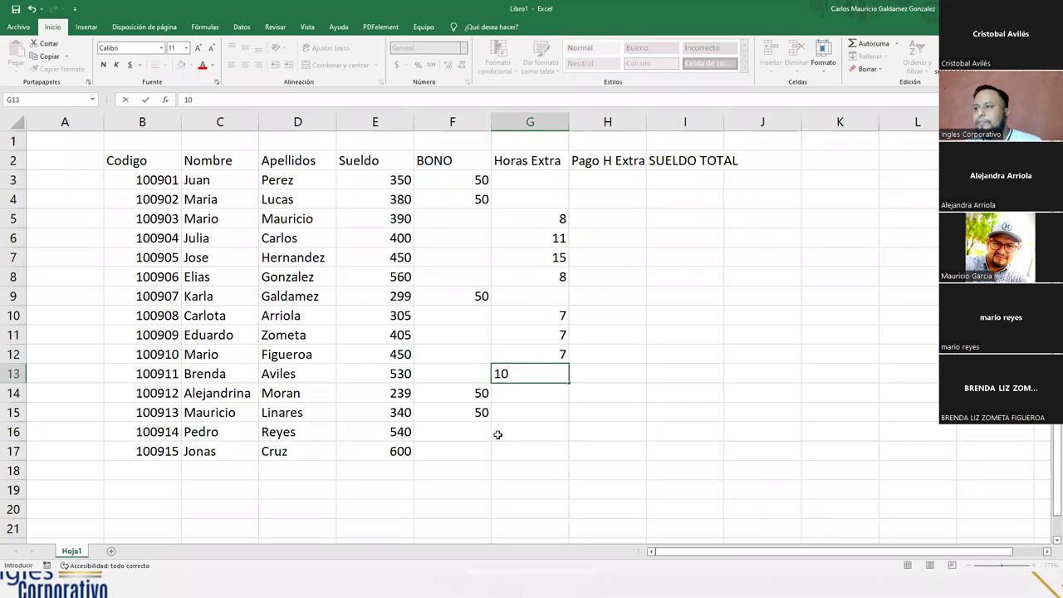
# Step: Enter 14 overtime hours in cells G16 and G17 of the Horas Extra column
pyautogui.click(504, 435)
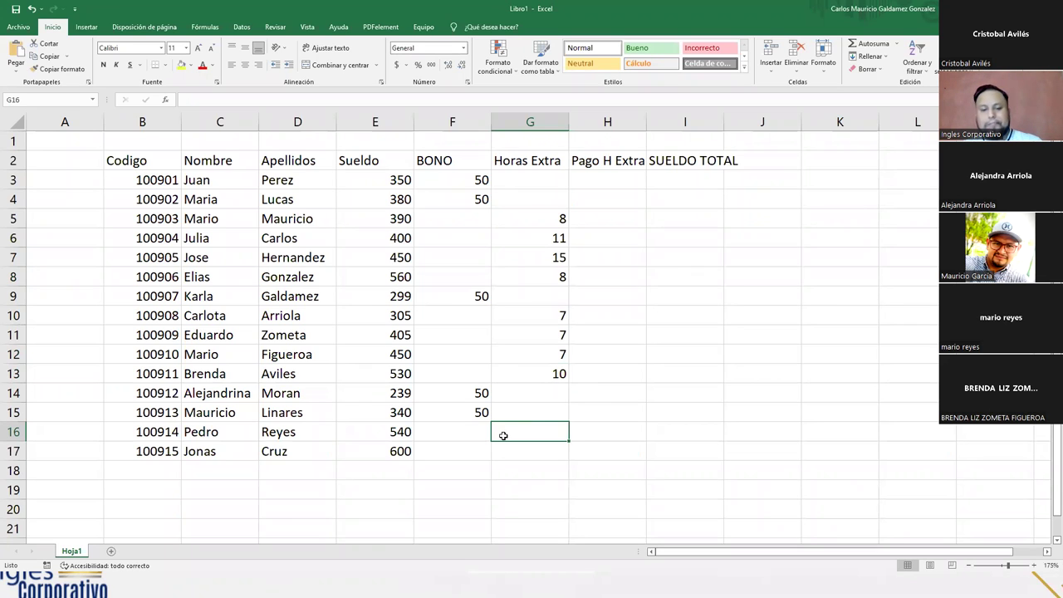
pyautogui.write('14')
pyautogui.press('Return')
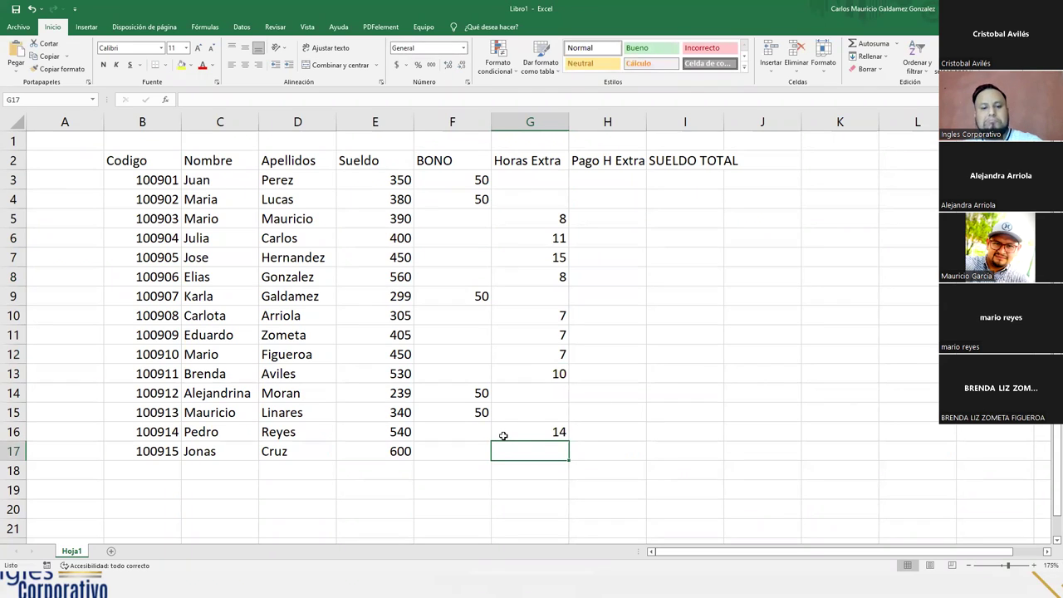
pyautogui.write('14')
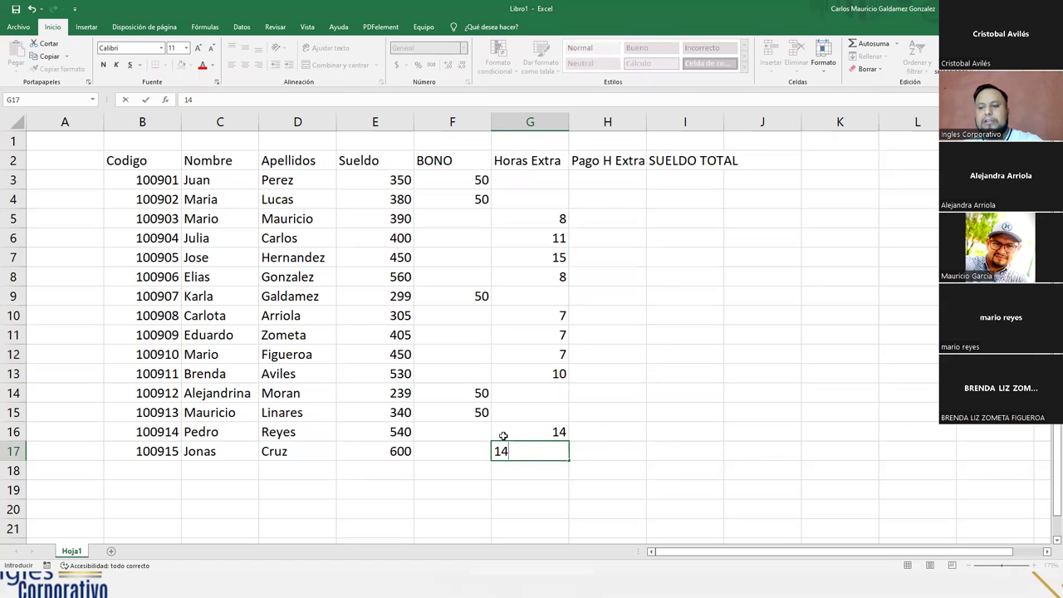
pyautogui.press('Return')
# Step: Review the payroll table's column blocks, from Codigo to Sueldo and from BONO to SUELDO TOTAL, across all records
pyautogui.moveTo(513, 449); pyautogui.dragTo(518, 178)
pyautogui.moveTo(411, 176); pyautogui.dragTo(466, 453)
pyautogui.moveTo(606, 182); pyautogui.dragTo(665, 443)
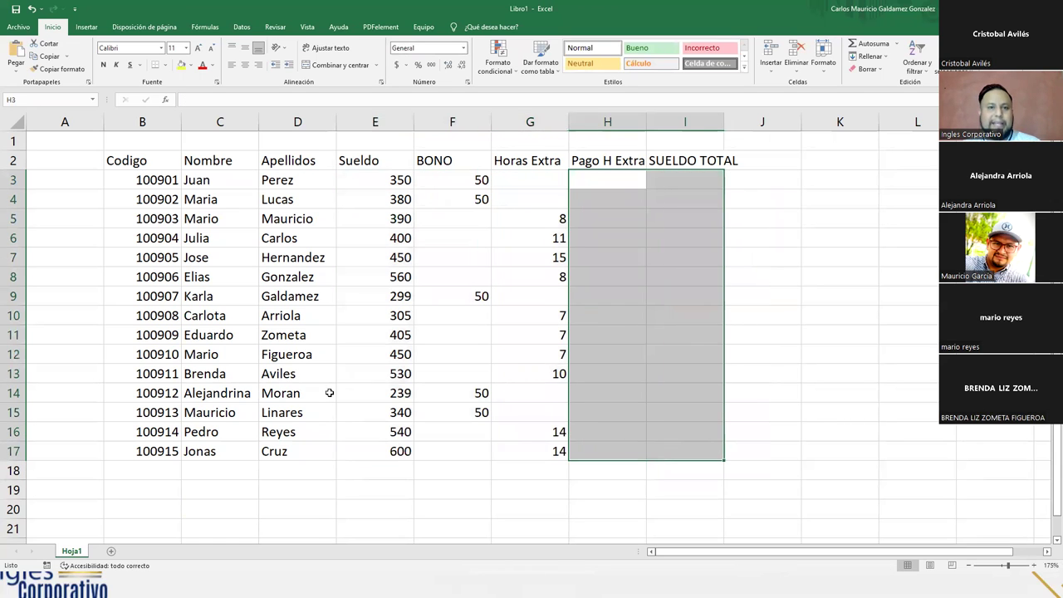
pyautogui.click(392, 182)
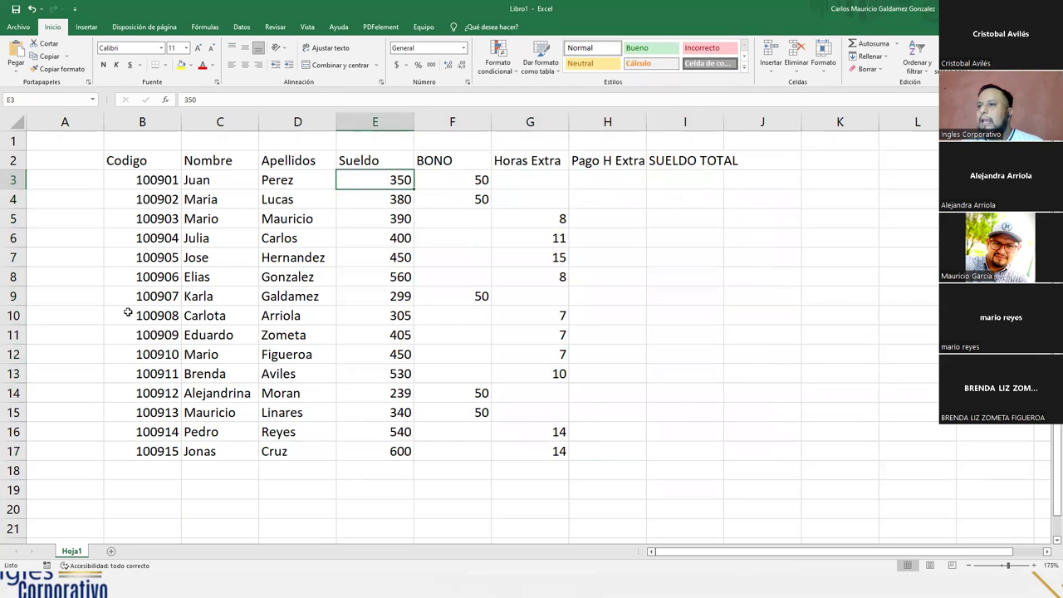
pyautogui.click(280, 449)
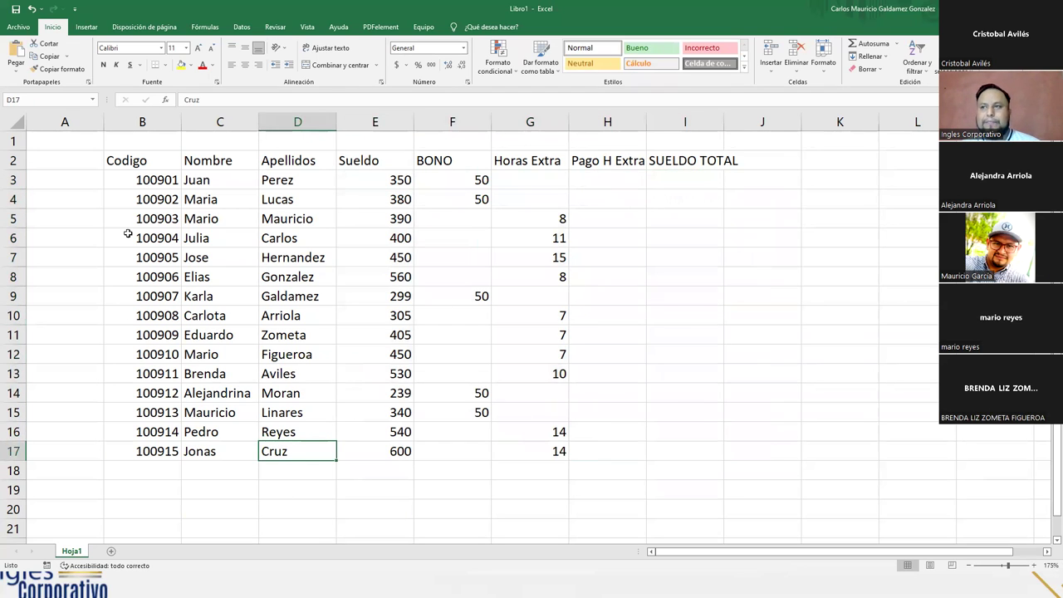
pyautogui.click(127, 157)
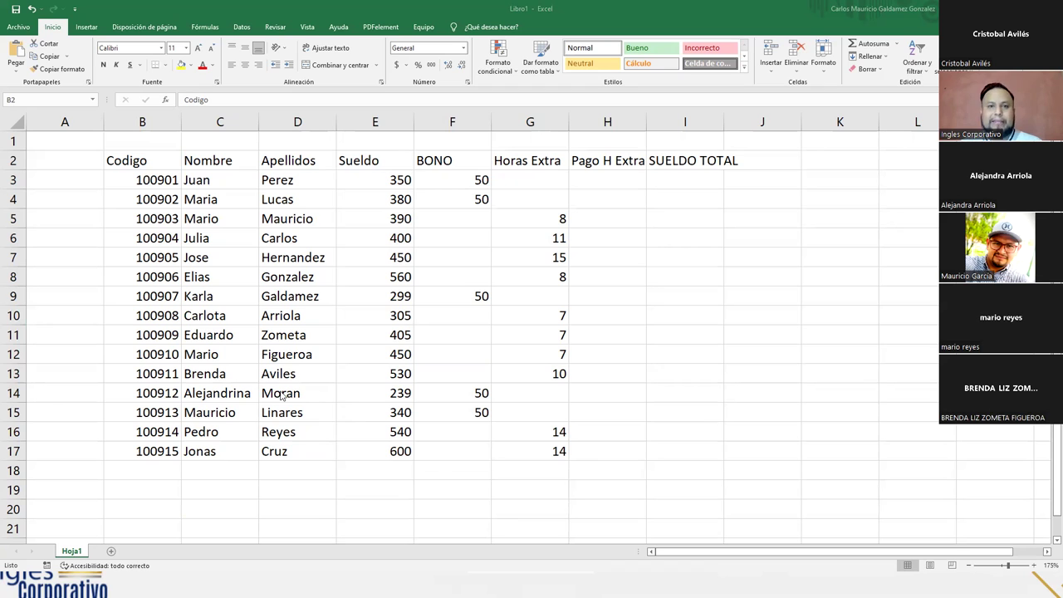
pyautogui.click(143, 171)
pyautogui.moveTo(207, 207); pyautogui.dragTo(351, 446)
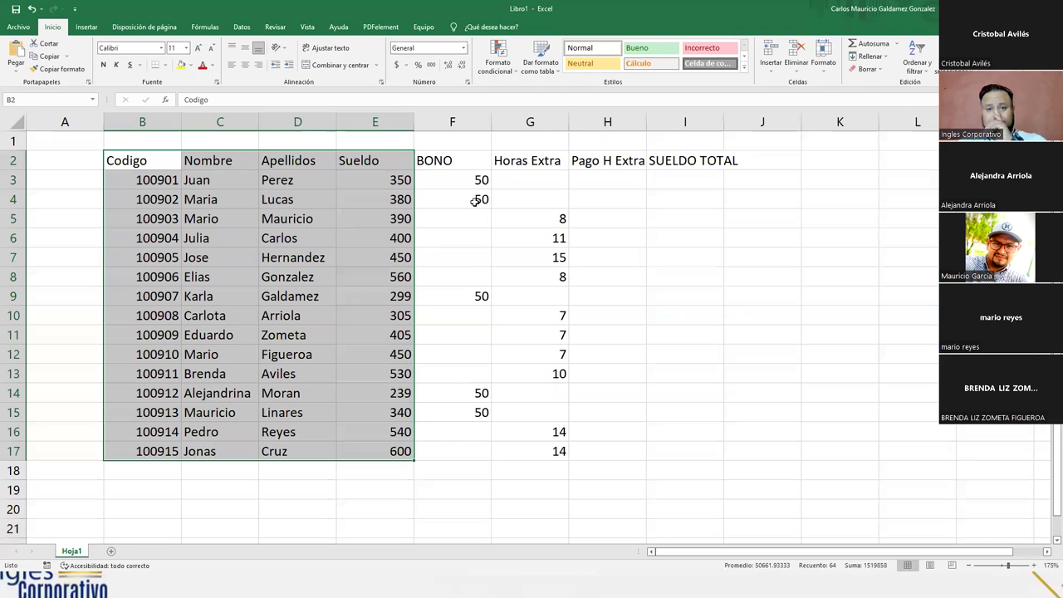
pyautogui.moveTo(467, 161); pyautogui.dragTo(696, 459)
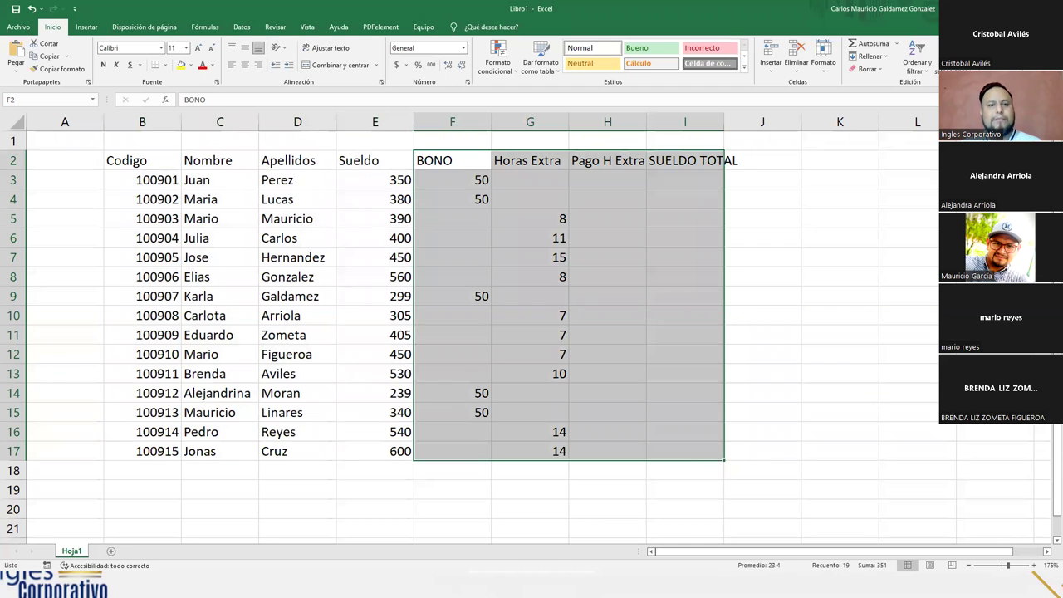
pyautogui.hotkey('alt', 'Tab')
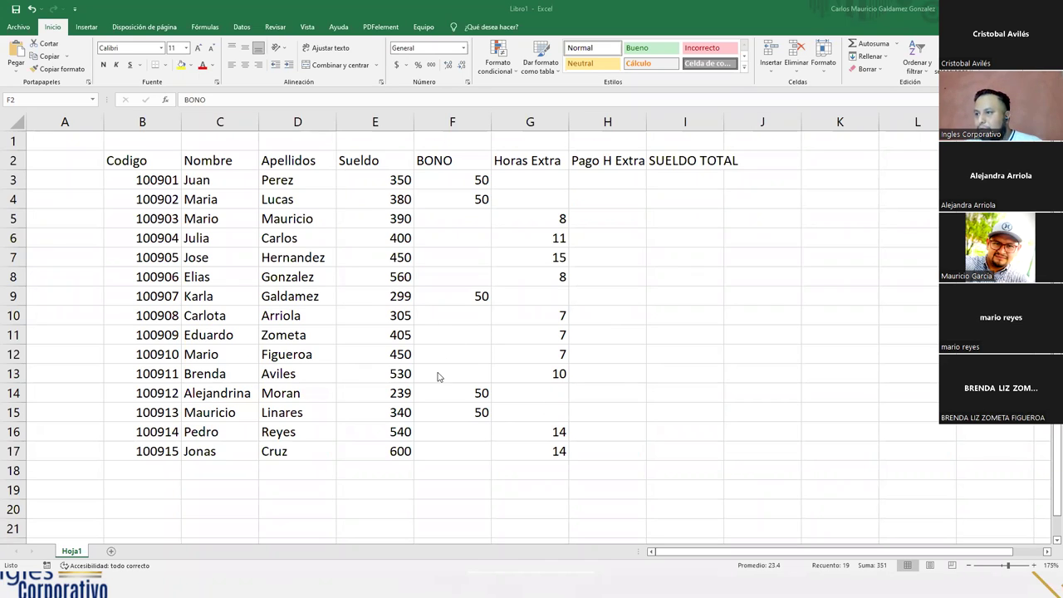
pyautogui.hotkey('ctrl', 'shift', 'End')
# Step: Compare the BONO and Horas Extra entries row by row to see which employees need overtime pay
pyautogui.click(463, 218)
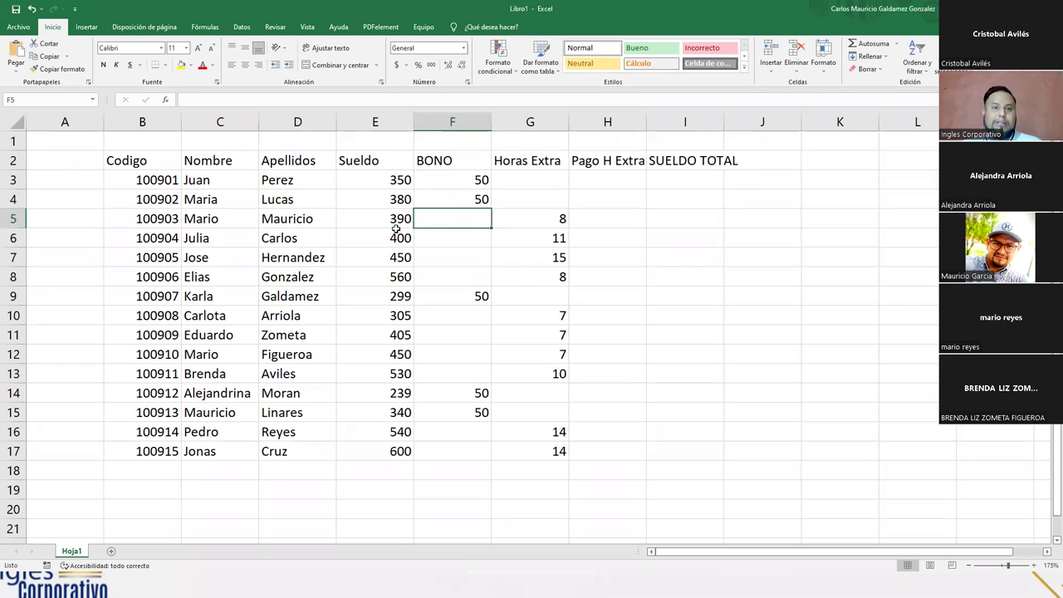
pyautogui.moveTo(550, 218); pyautogui.dragTo(458, 218)
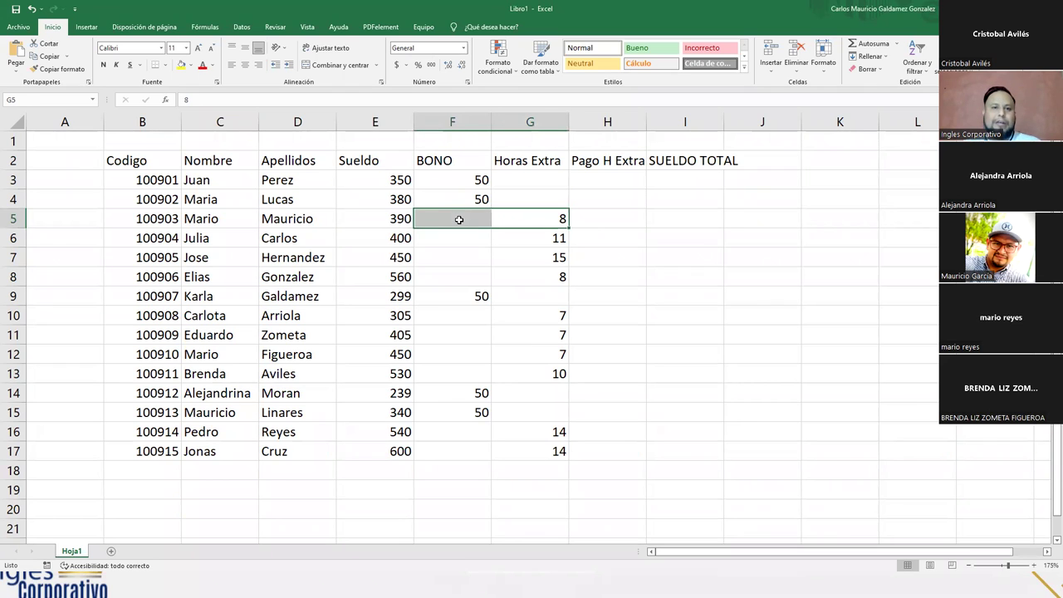
pyautogui.click(458, 220)
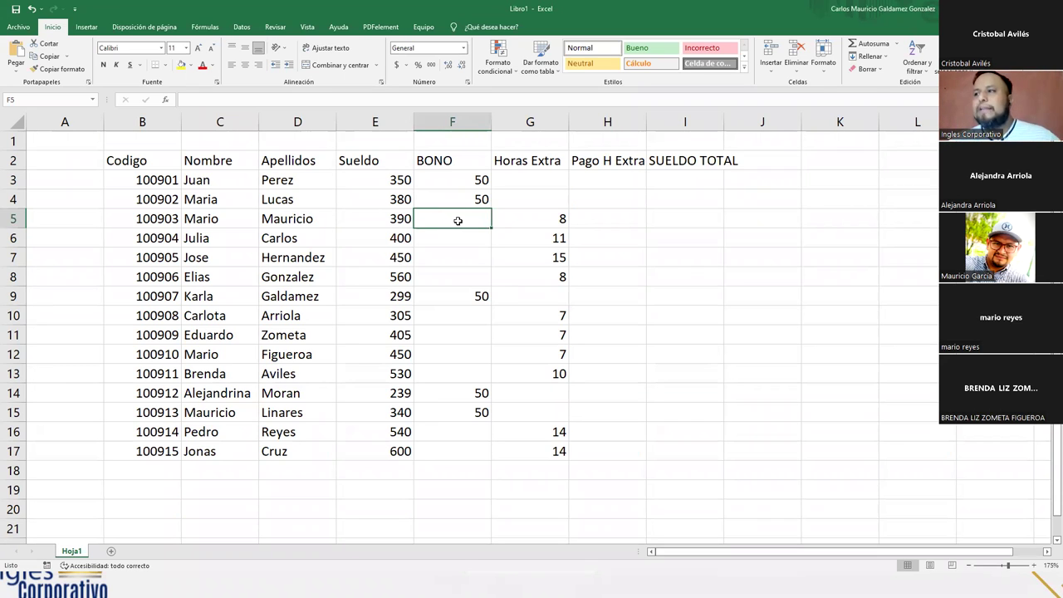
pyautogui.moveTo(463, 176); pyautogui.dragTo(457, 394)
pyautogui.click(456, 231)
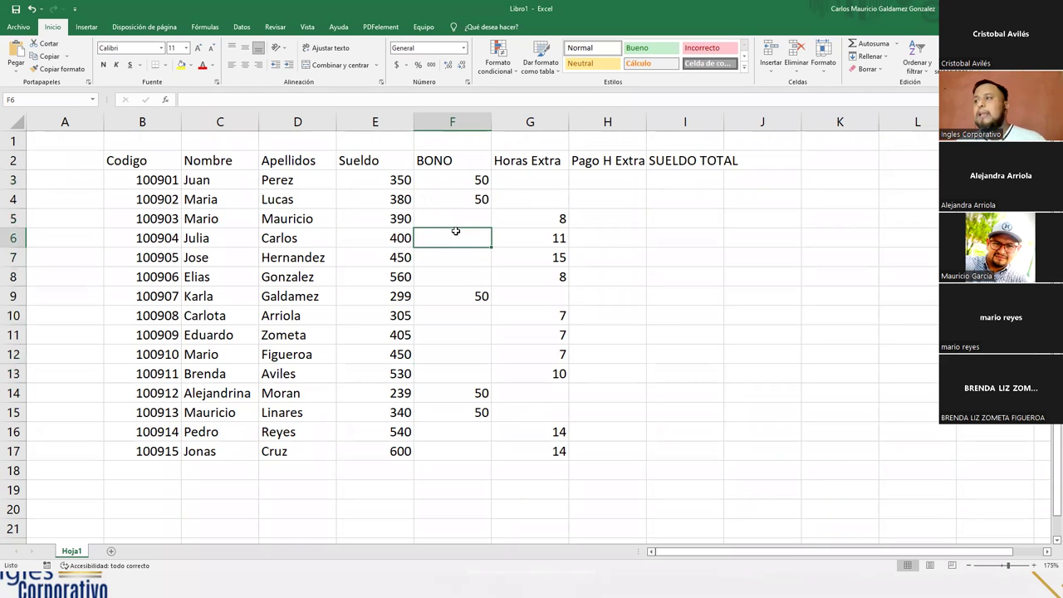
pyautogui.moveTo(515, 219); pyautogui.dragTo(552, 456)
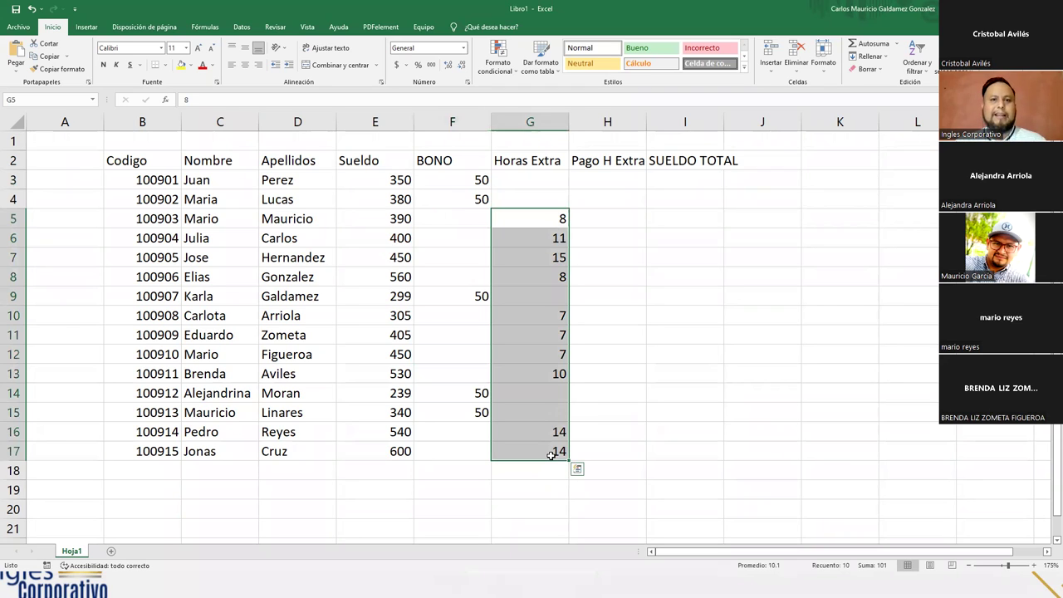
pyautogui.click(598, 221)
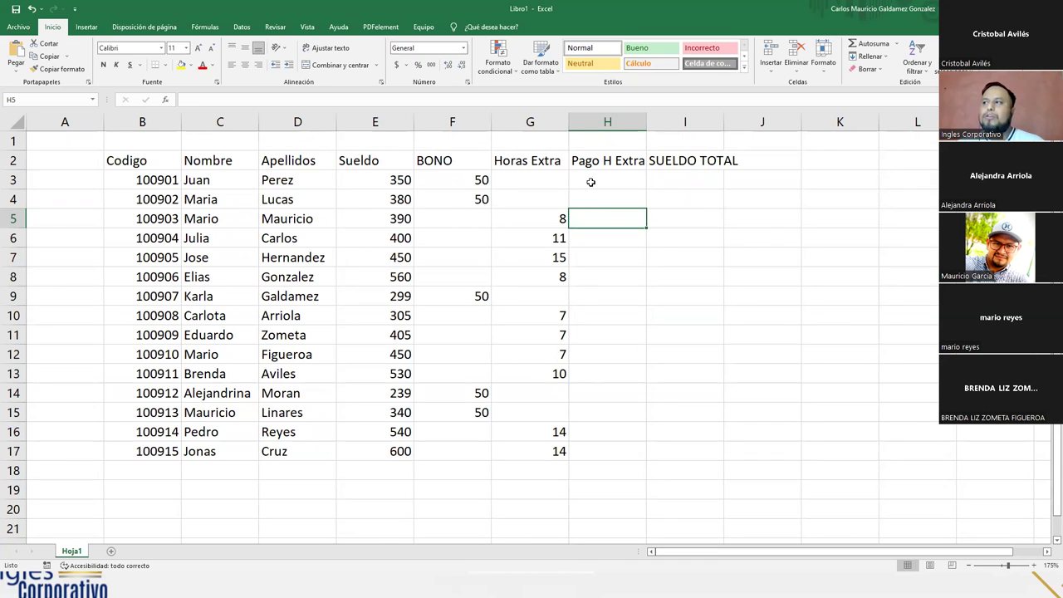
pyautogui.click(678, 179)
# Step: Enter the formula =0 in cell H3 of the Pago H Extra column and show it with one decimal place
pyautogui.click(604, 190)
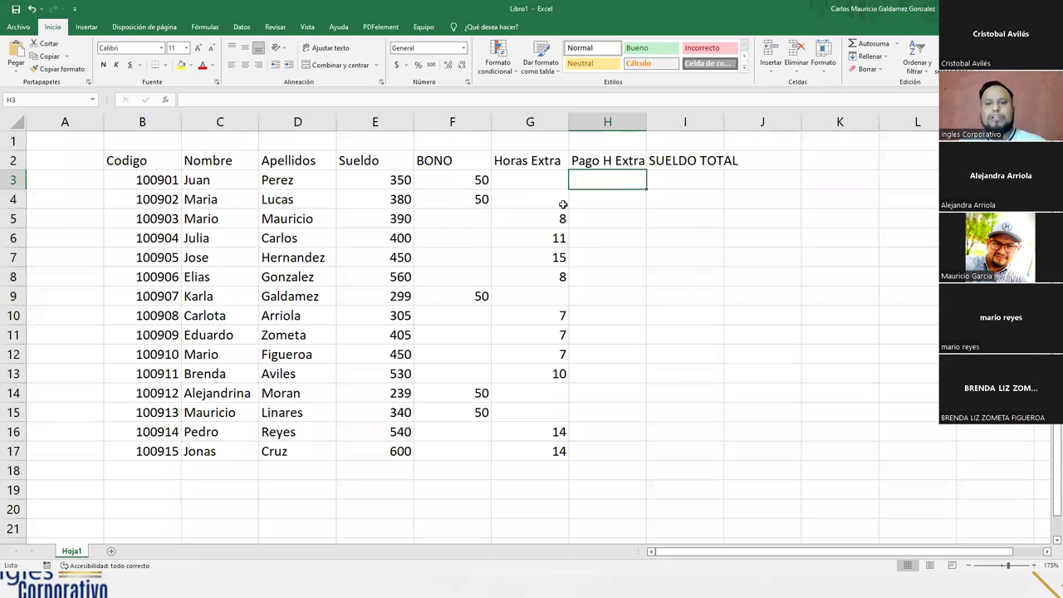
pyautogui.write('=')
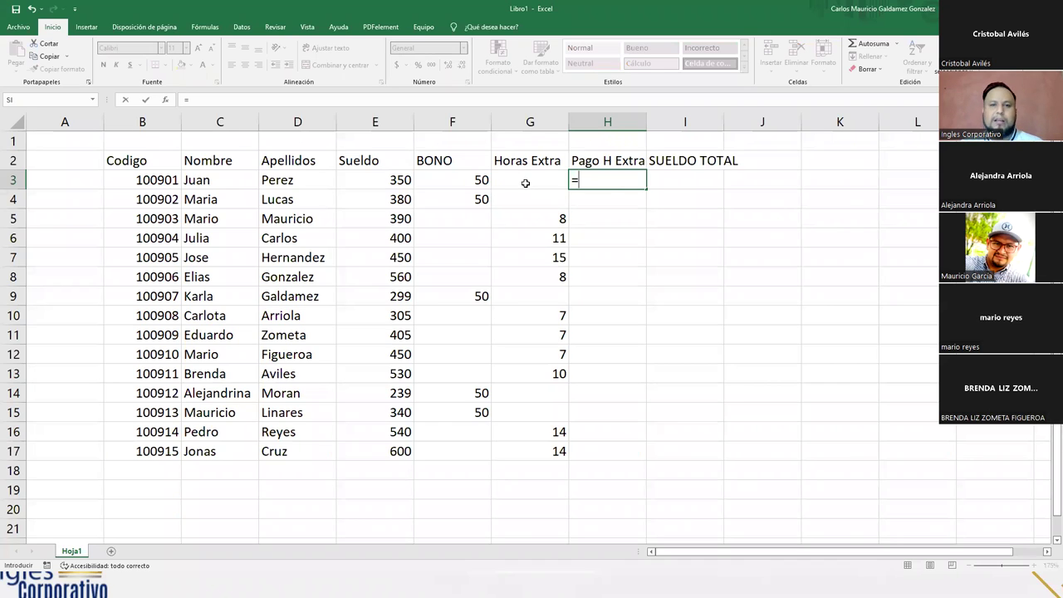
pyautogui.write('0')
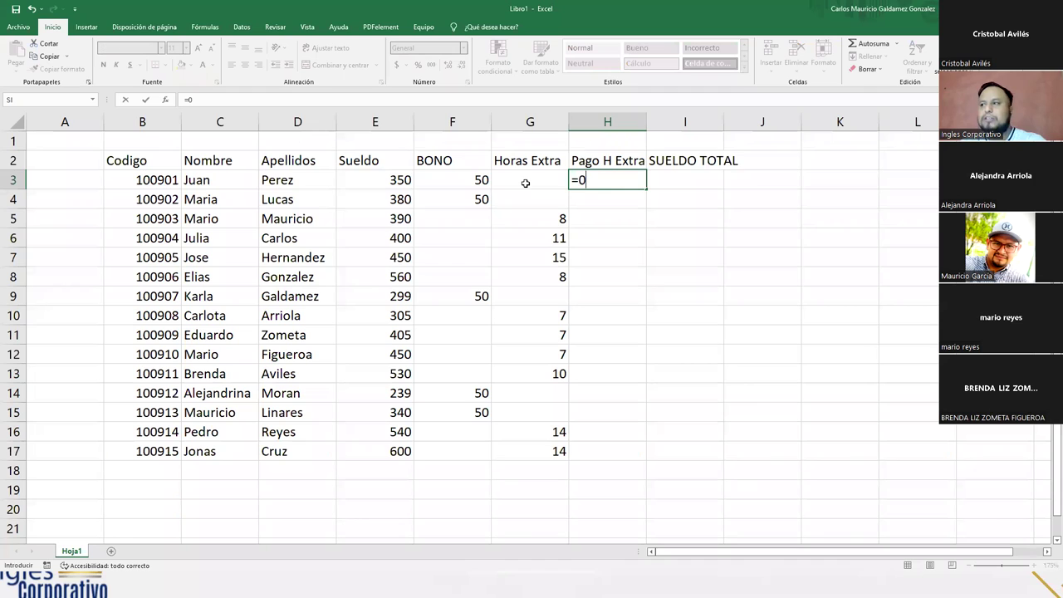
pyautogui.press('Return')
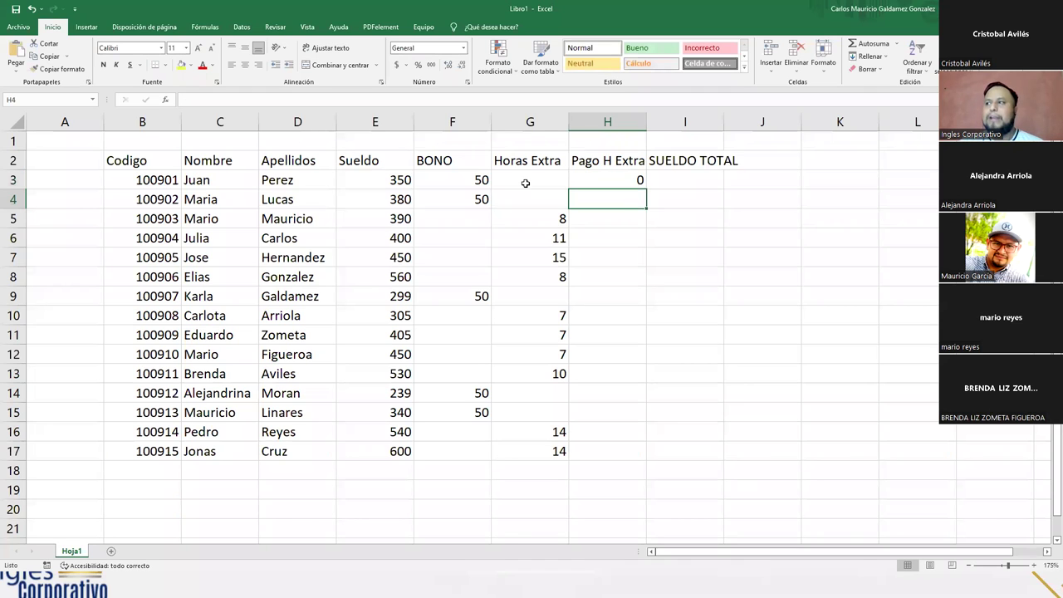
pyautogui.click(612, 179)
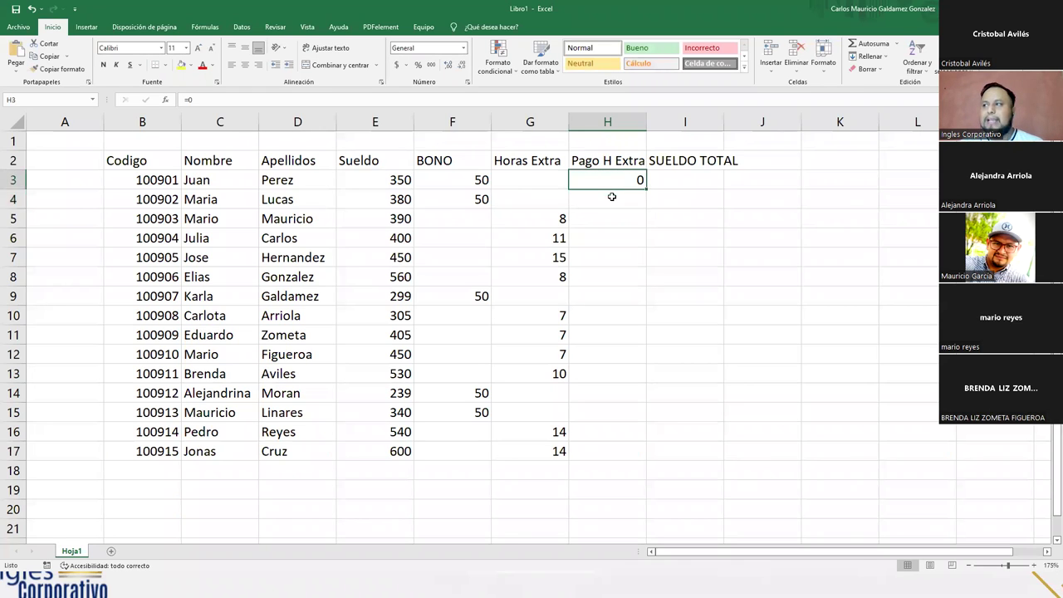
pyautogui.click(448, 65)
# Step: Fill the zero overtime pay from H3 down to H4 and copy it to cells H9, H14 and H15
pyautogui.moveTo(647, 190); pyautogui.dragTo(639, 207)
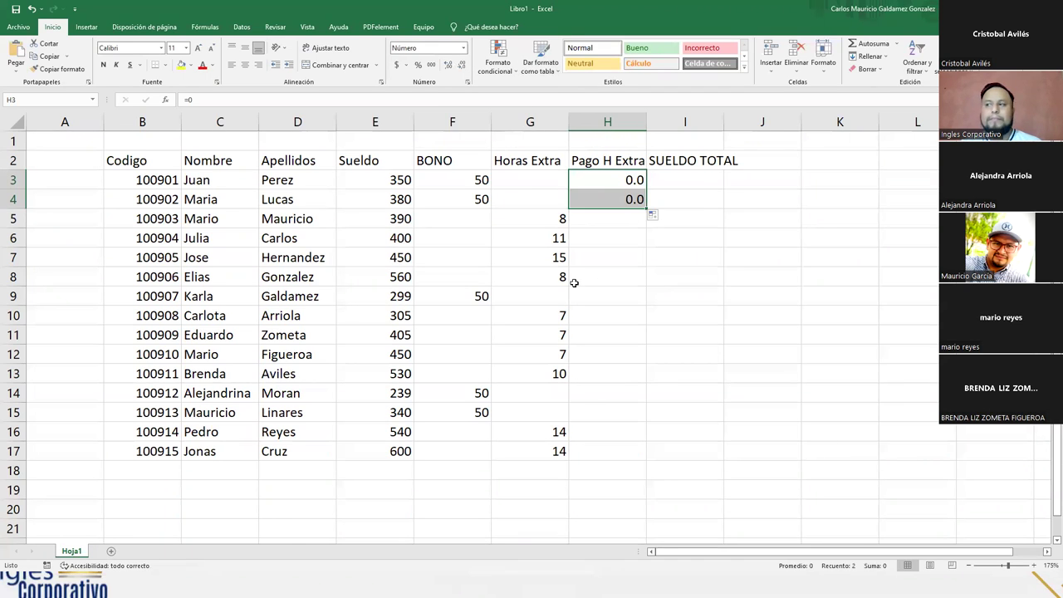
pyautogui.click(608, 201)
pyautogui.hotkey('ctrl', 'c')
pyautogui.click(597, 295)
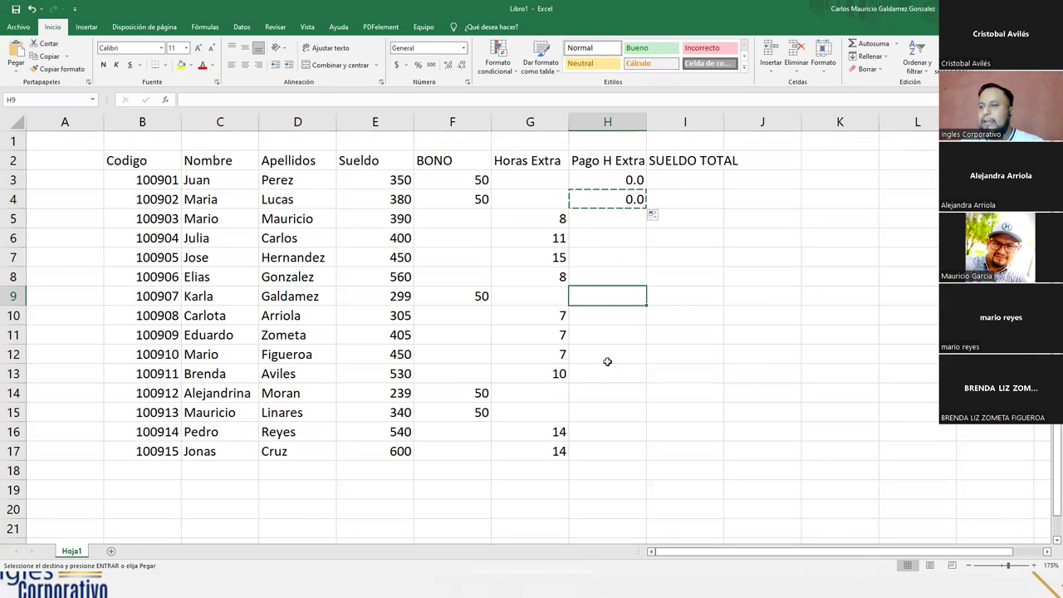
pyautogui.hotkey('ctrl', 'v')
pyautogui.moveTo(600, 396); pyautogui.dragTo(603, 405)
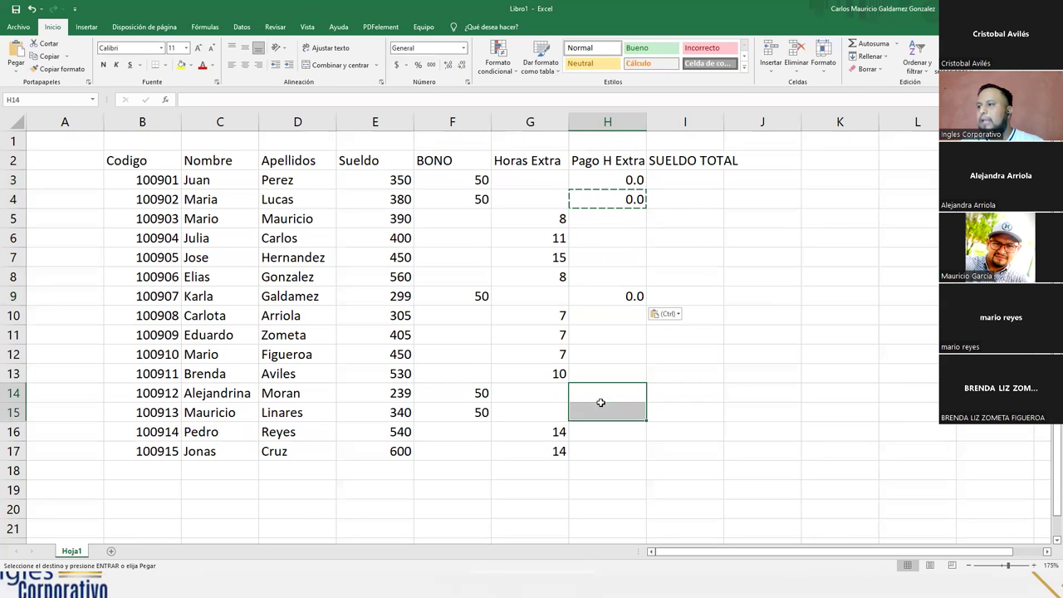
pyautogui.hotkey('ctrl', 'v')
# Step: Check the formulas behind the zero values in cells H9 and H3 of the Pago H Extra column
pyautogui.click(607, 302)
pyautogui.doubleClick(606, 302)
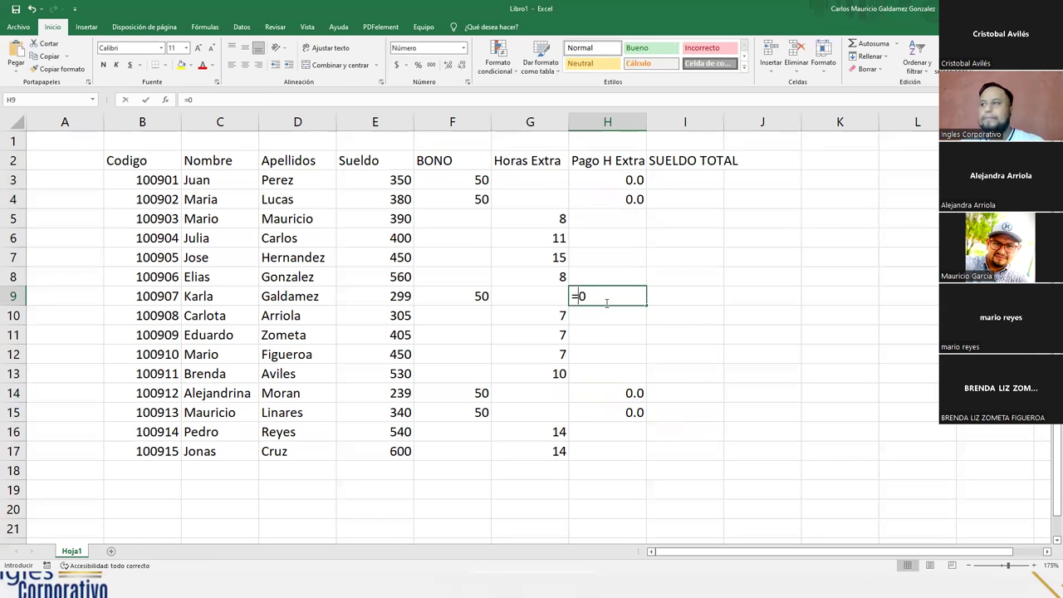
pyautogui.press('Escape')
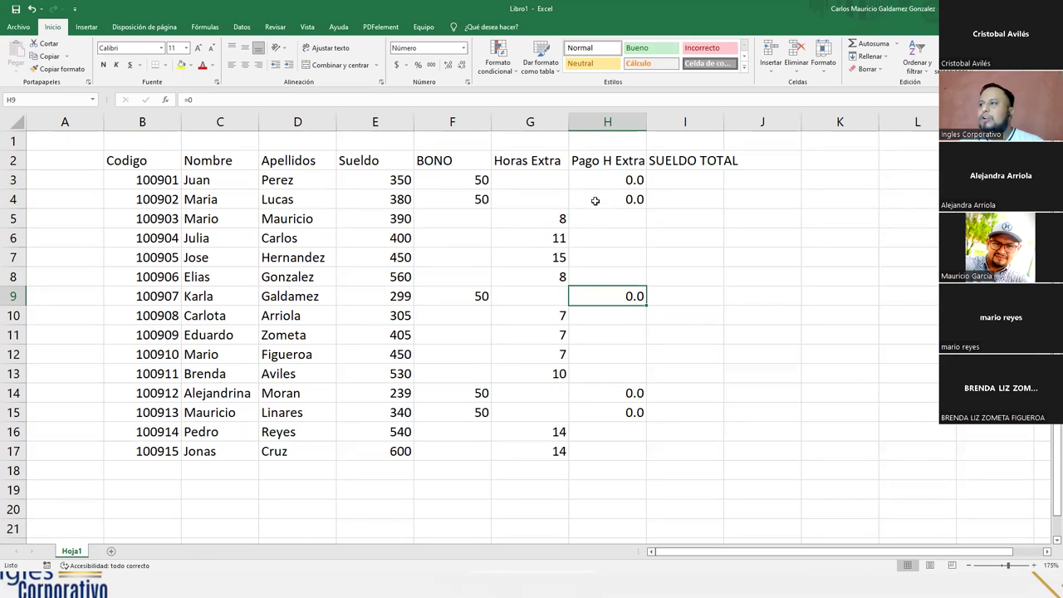
pyautogui.click(662, 179)
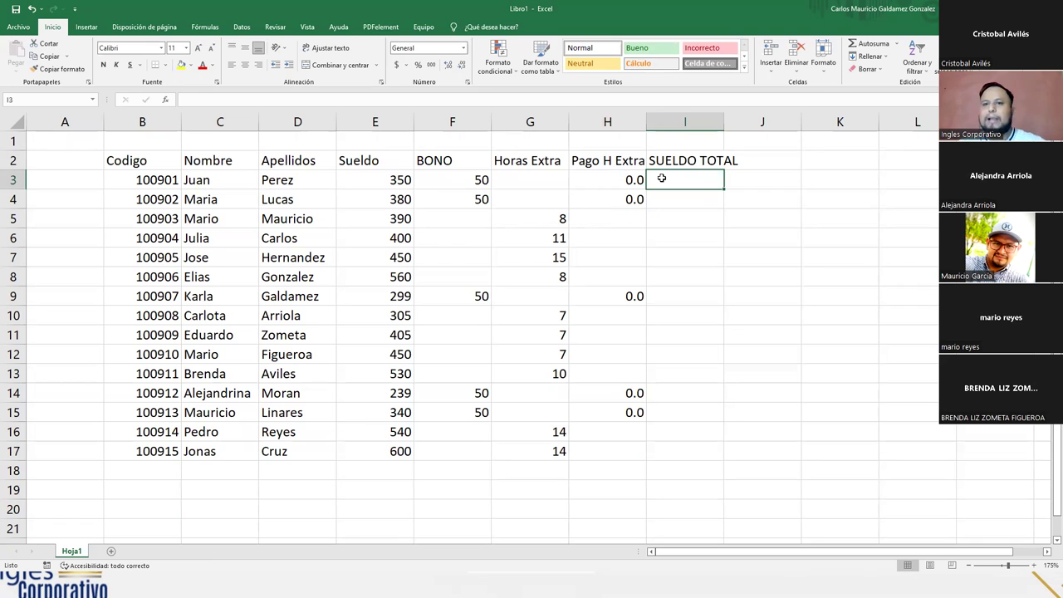
pyautogui.click(600, 183)
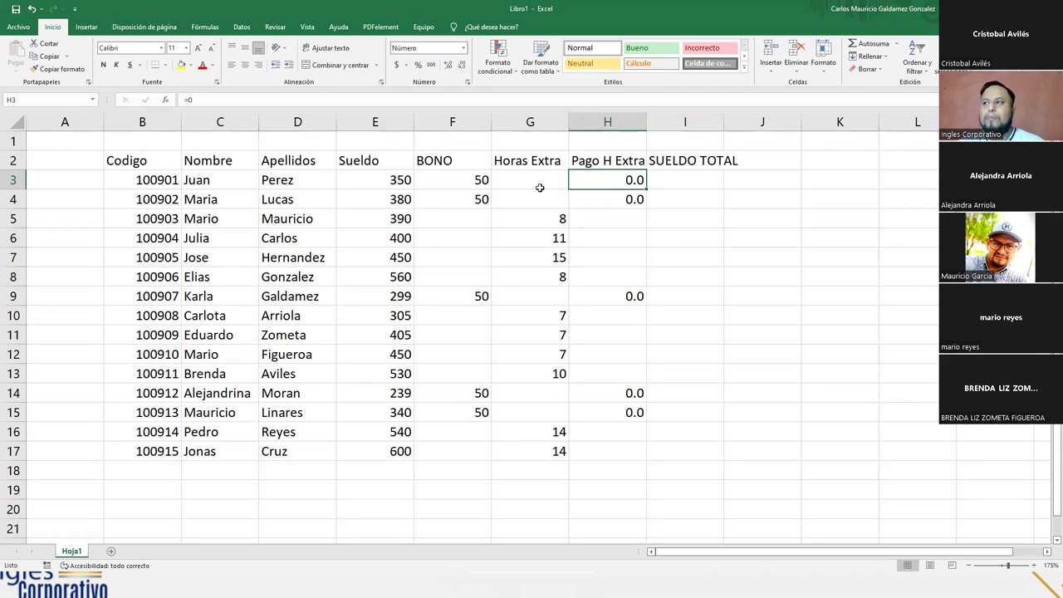
# Step: Enter 0 as the Horas Extra value in cells G3, G4, G9, G14 and G15 for the employees who receive a bonus
pyautogui.click(540, 182)
pyautogui.write('0')
pyautogui.click(549, 195)
pyautogui.write('0')
pyautogui.click(550, 211)
pyautogui.click(547, 293)
pyautogui.write('0')
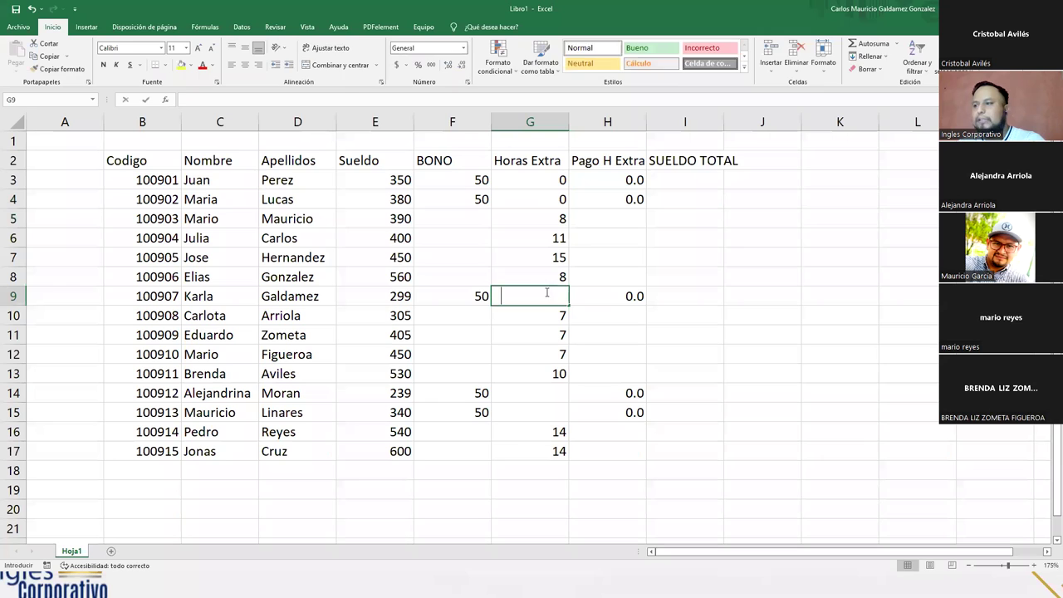
pyautogui.click(532, 398)
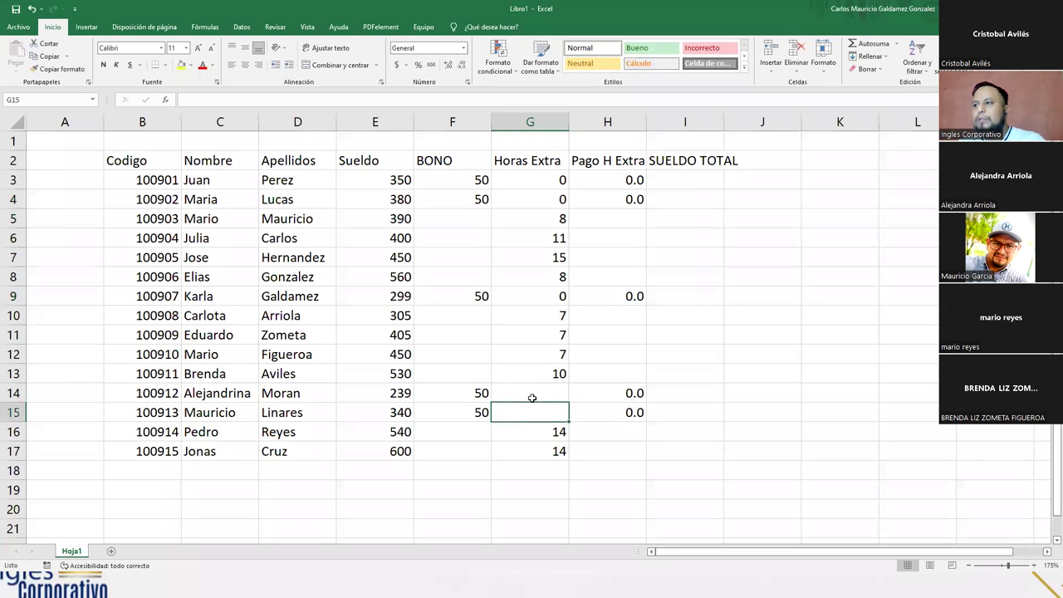
pyautogui.write('0')
pyautogui.press('Return')
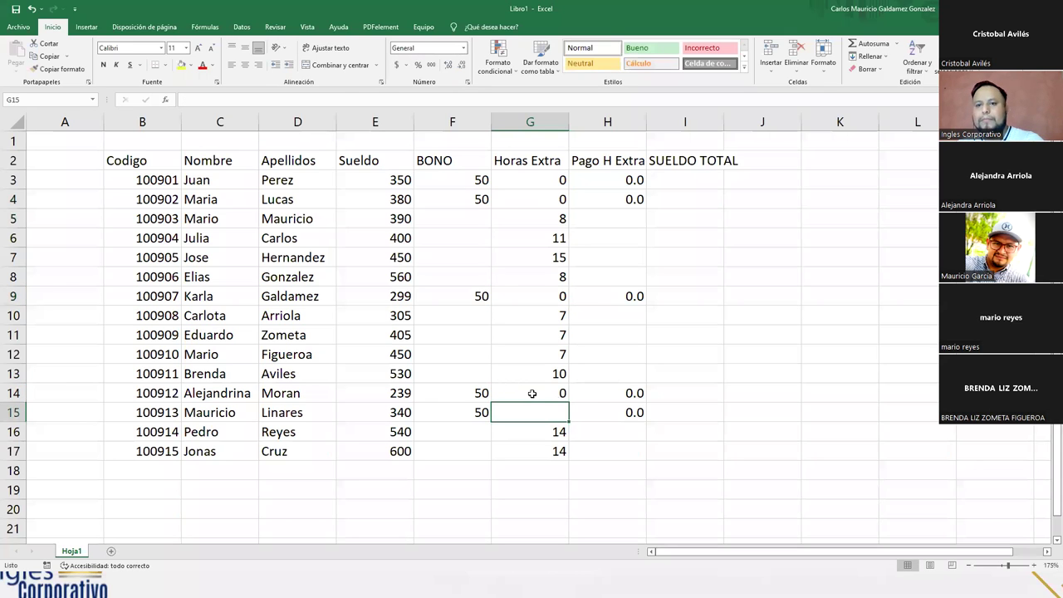
pyautogui.write('0')
pyautogui.press('Return')
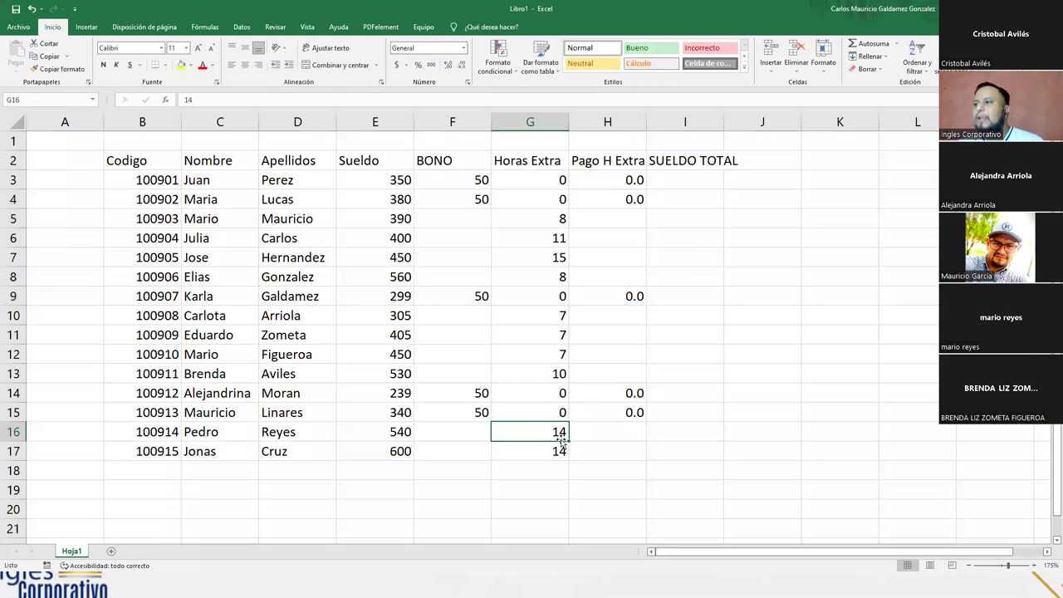
# Step: Review the zero entries in Horas Extra and Pago H Extra, and compare them with row 5, which still needs overtime pay
pyautogui.moveTo(549, 179); pyautogui.dragTo(551, 199)
pyautogui.moveTo(622, 177); pyautogui.dragTo(623, 193)
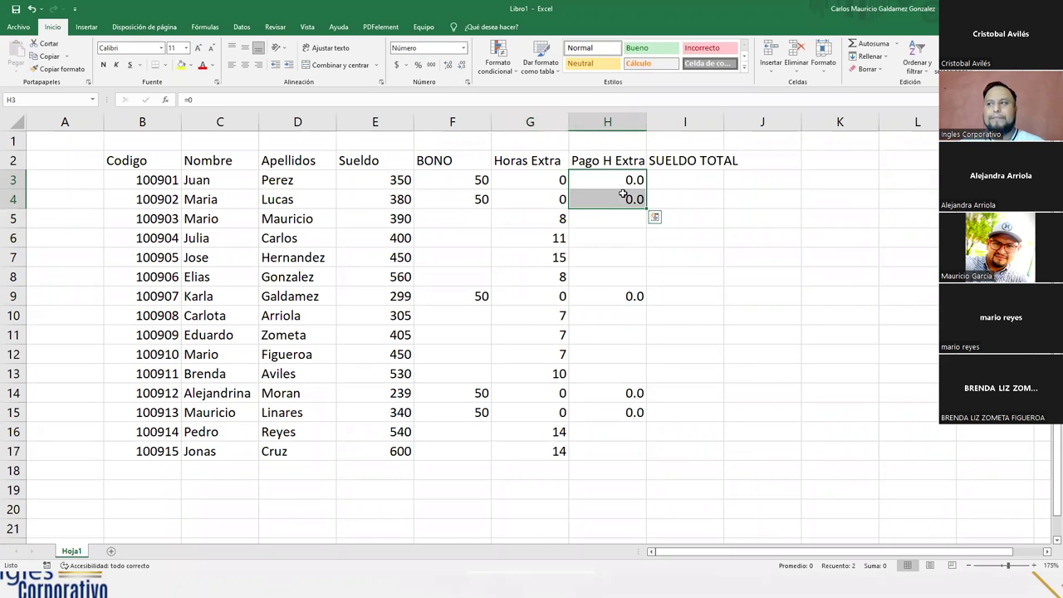
pyautogui.click(597, 299)
pyautogui.moveTo(591, 394); pyautogui.dragTo(594, 419)
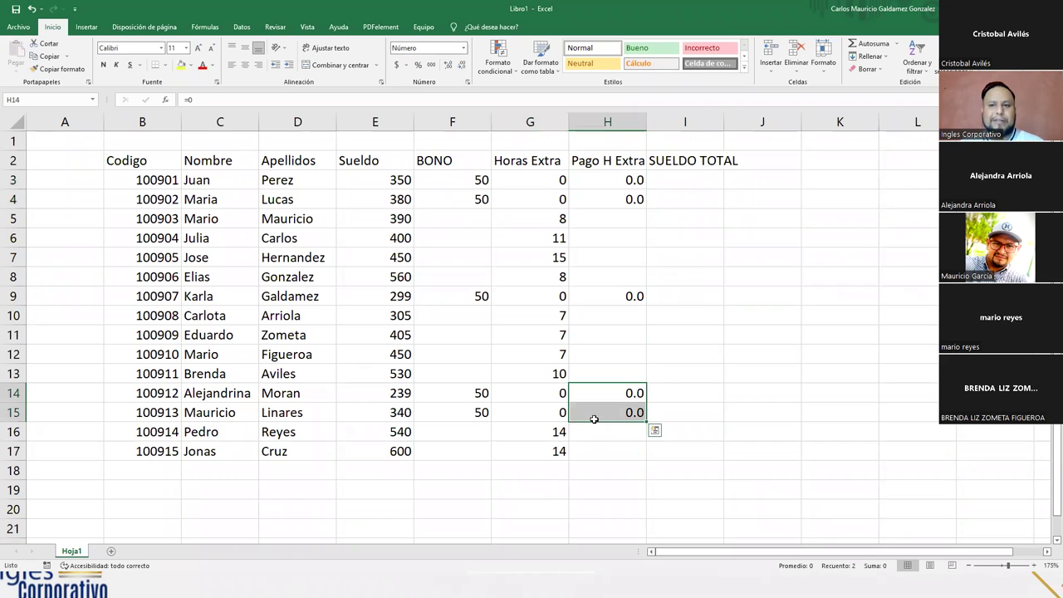
pyautogui.click(615, 217)
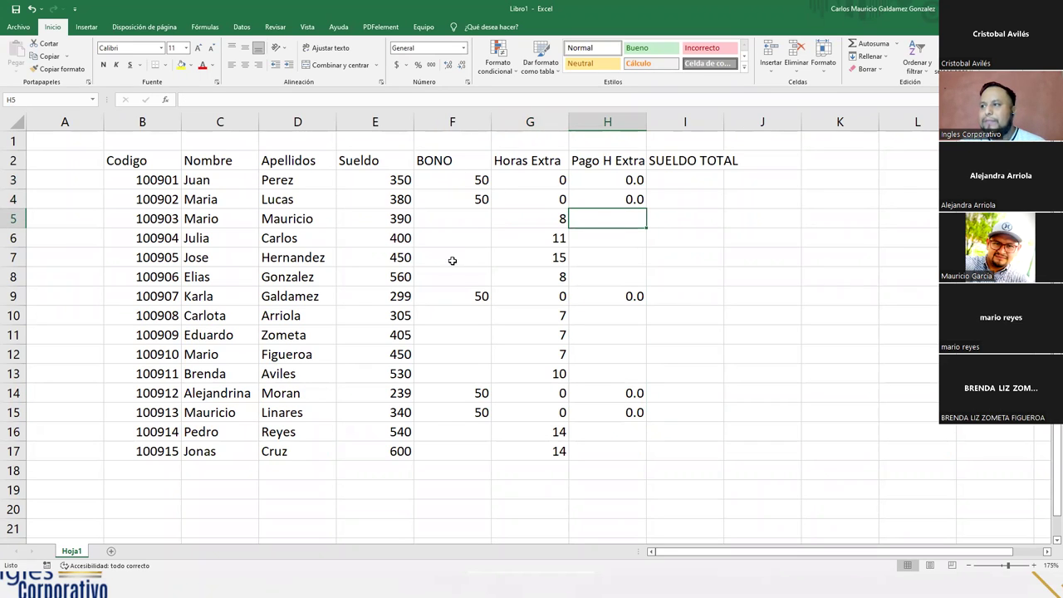
pyautogui.click(552, 216)
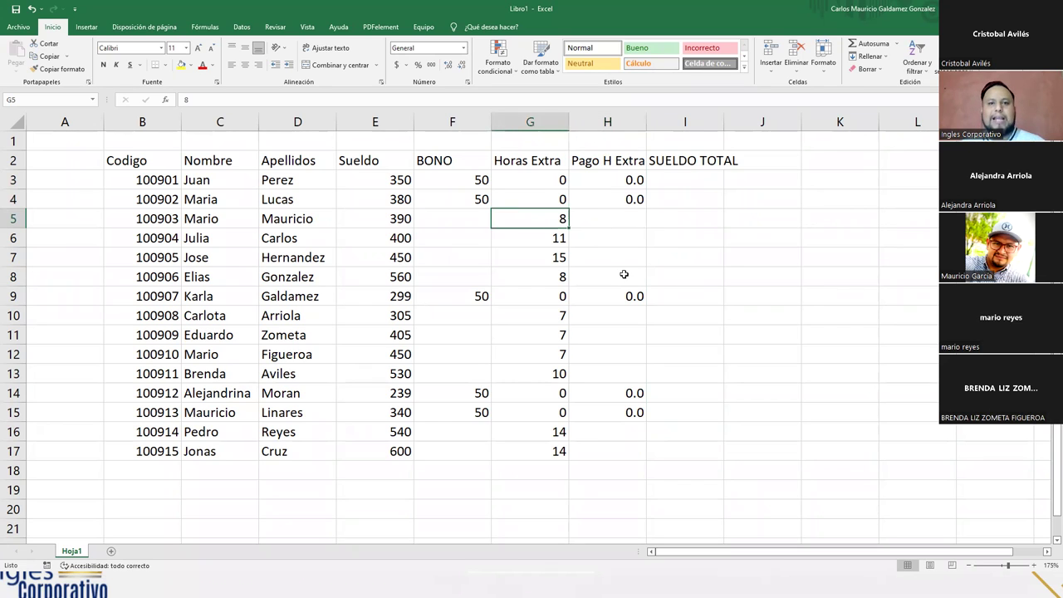
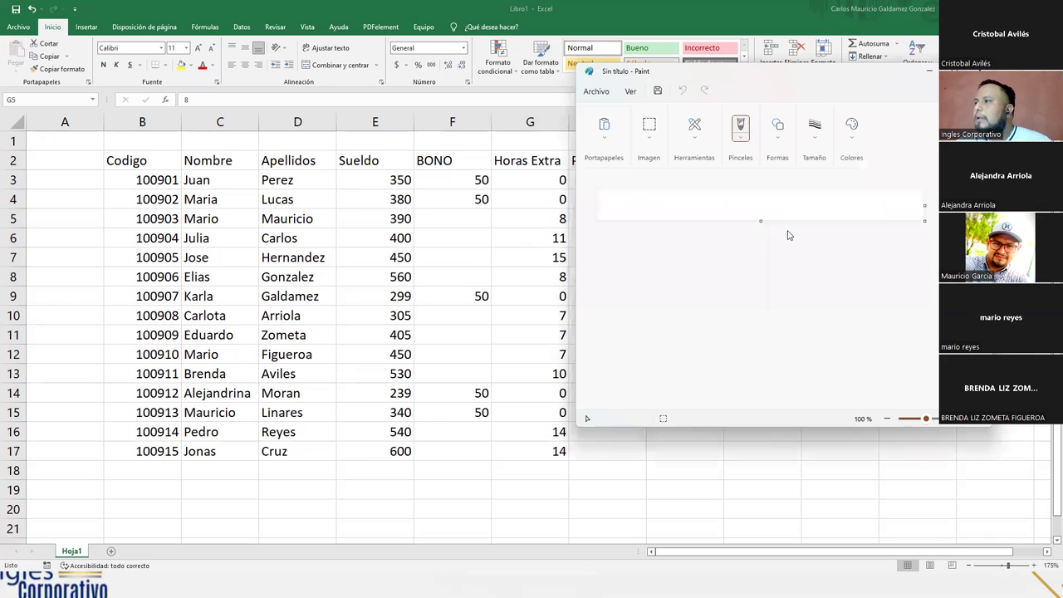
# Step: Switch to Paint and extend the blank canvas and its window downward to make room for handwritten notes
pyautogui.moveTo(759, 221); pyautogui.dragTo(759, 397)
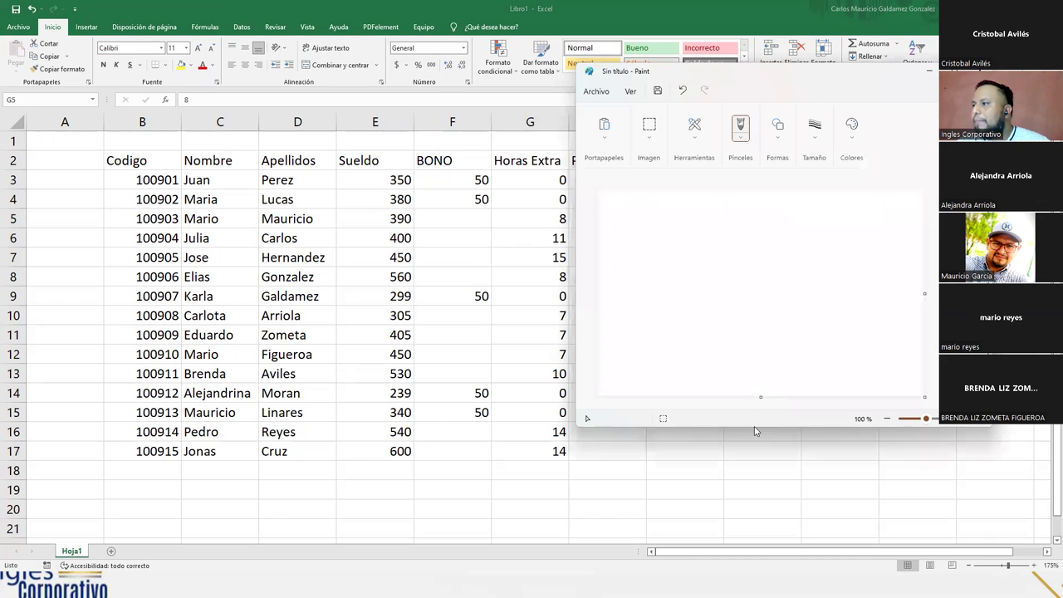
pyautogui.doubleClick(749, 431)
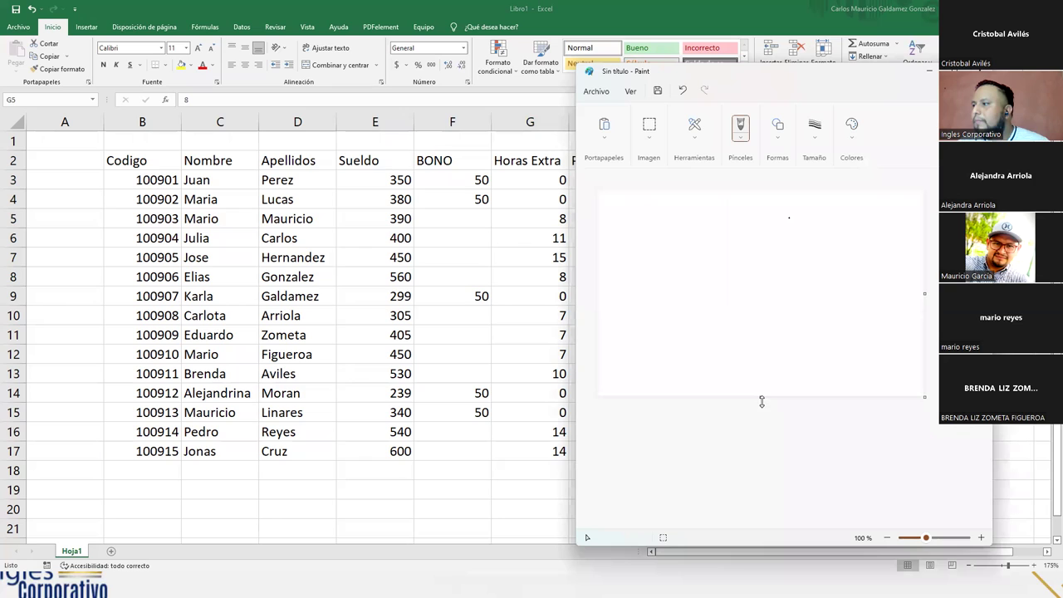
pyautogui.moveTo(762, 395); pyautogui.dragTo(761, 523)
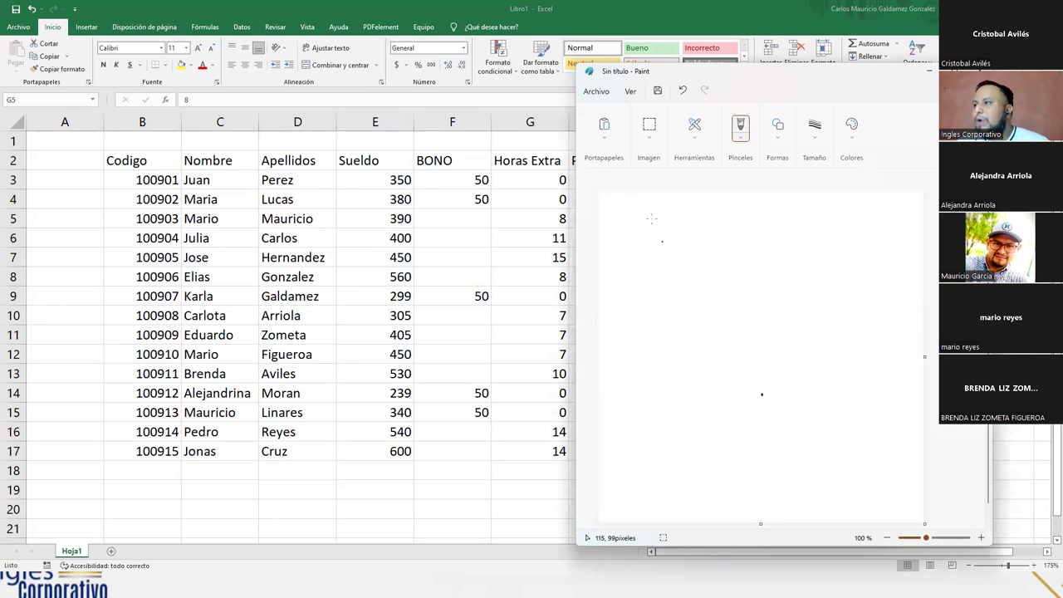
# Step: Draw a circled S for the salary and write the sum 30 + 1 = 31 with an arrow pointing to 31
pyautogui.moveTo(638, 227)
pyautogui.mouseDown()
pyautogui.moveTo(621, 251)
pyautogui.moveTo(632, 214)
pyautogui.moveTo(619, 254)
pyautogui.moveTo(641, 220)
pyautogui.mouseUp()
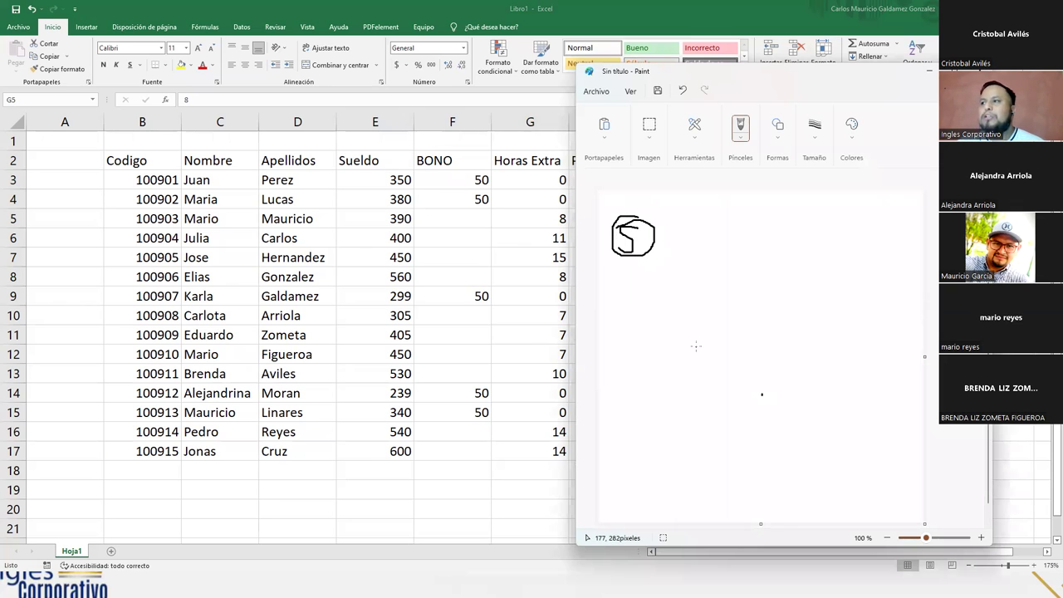
pyautogui.moveTo(840, 207)
pyautogui.mouseDown()
pyautogui.moveTo(852, 209)
pyautogui.moveTo(837, 225)
pyautogui.moveTo(859, 213)
pyautogui.moveTo(872, 221)
pyautogui.moveTo(860, 213)
pyautogui.mouseUp()
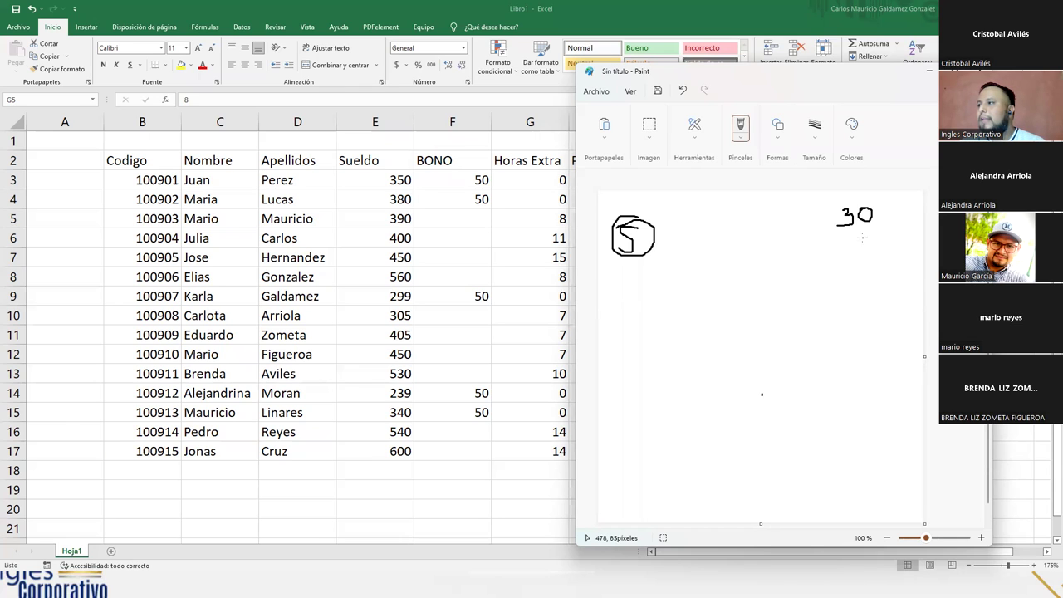
pyautogui.moveTo(864, 234)
pyautogui.mouseDown()
pyautogui.moveTo(864, 246)
pyautogui.moveTo(890, 243)
pyautogui.moveTo(895, 257)
pyautogui.moveTo(860, 268)
pyautogui.moveTo(852, 290)
pyautogui.moveTo(879, 291)
pyautogui.mouseUp()
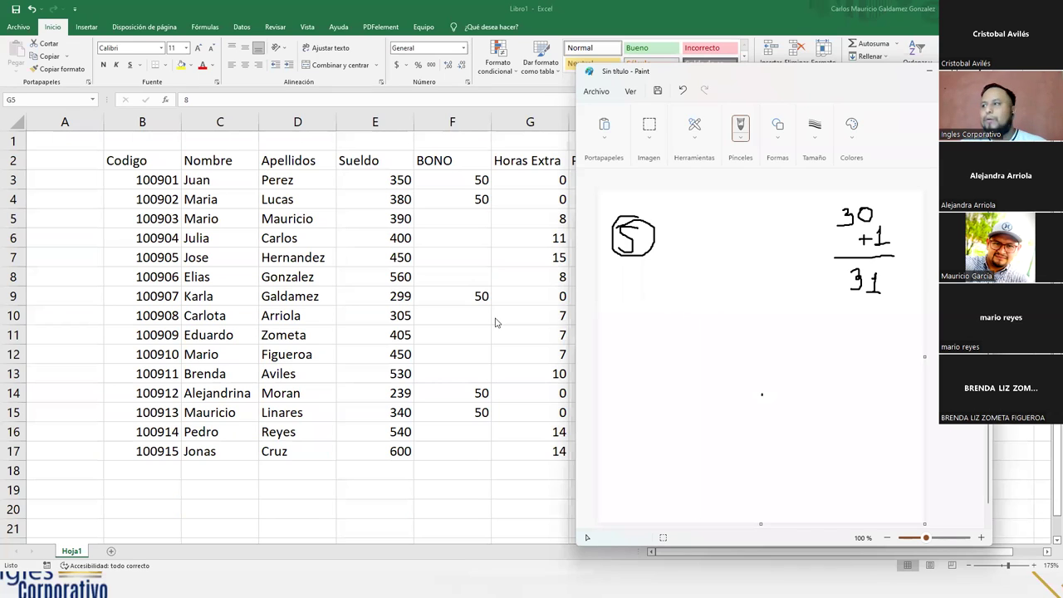
pyautogui.moveTo(788, 277)
pyautogui.mouseDown()
pyautogui.moveTo(825, 281)
pyautogui.moveTo(816, 288)
pyautogui.mouseUp()
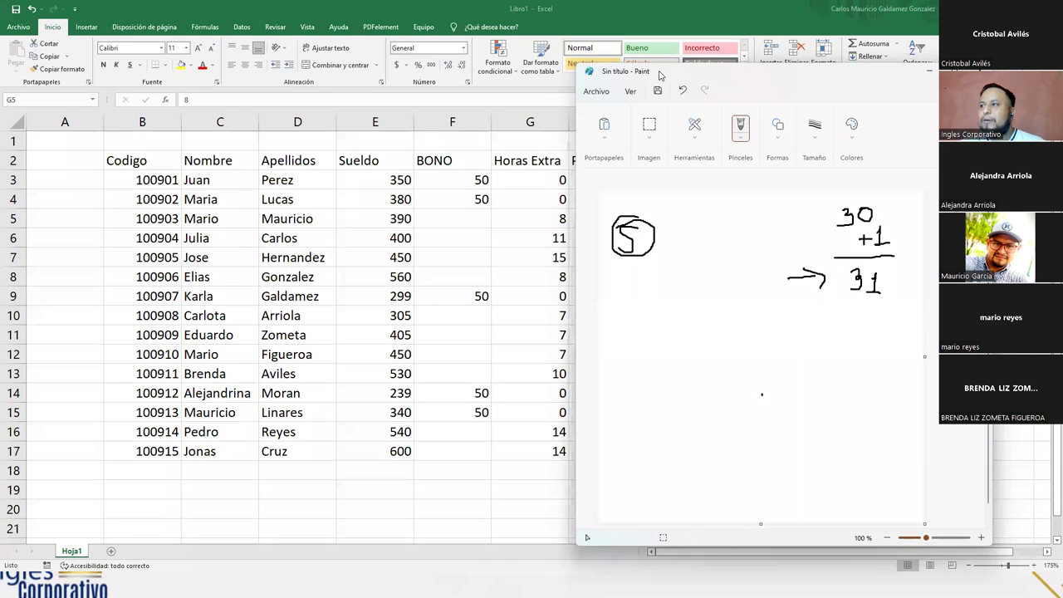
# Step: Draw an arrow from the circled S to the expression S/31 and label it Sxd with a pointer arrow
pyautogui.moveTo(659, 75); pyautogui.dragTo(751, 75)
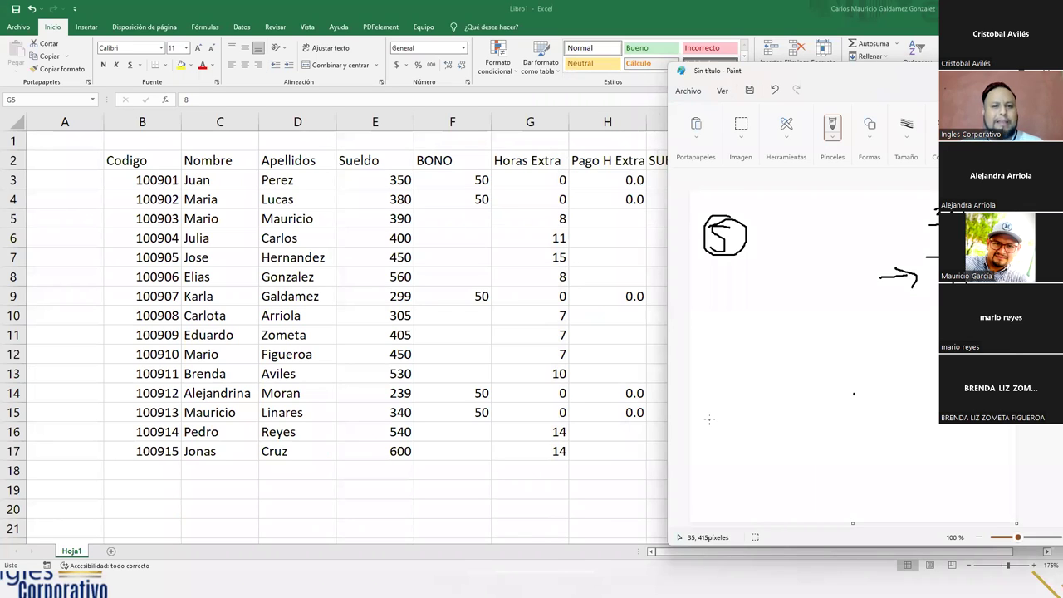
pyautogui.moveTo(711, 268)
pyautogui.mouseDown()
pyautogui.moveTo(712, 319)
pyautogui.moveTo(749, 328)
pyautogui.mouseUp()
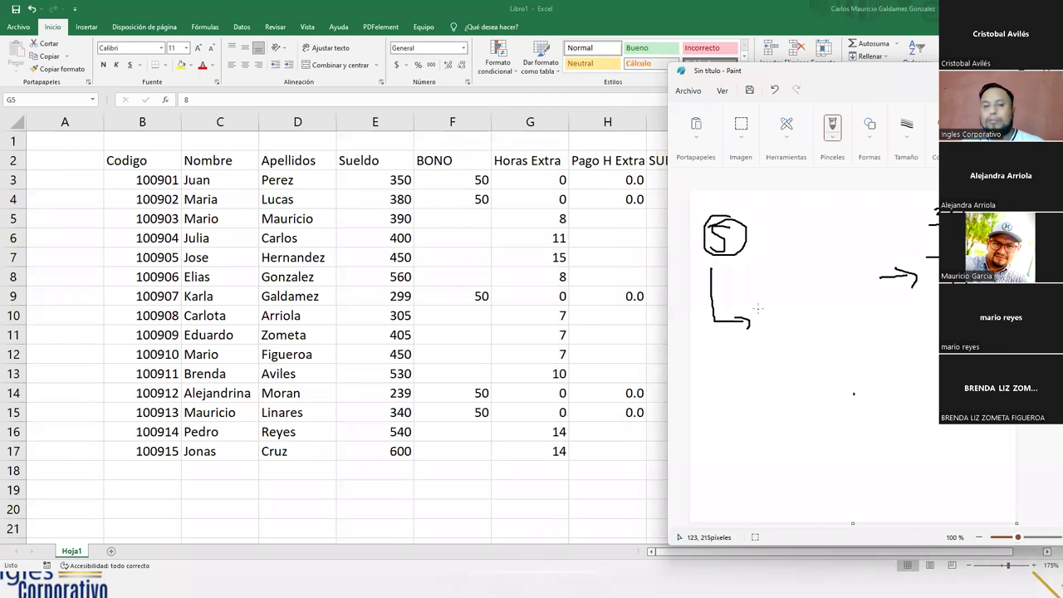
pyautogui.moveTo(773, 307)
pyautogui.mouseDown()
pyautogui.moveTo(767, 327)
pyautogui.moveTo(803, 314)
pyautogui.moveTo(791, 330)
pyautogui.moveTo(820, 307)
pyautogui.moveTo(819, 333)
pyautogui.moveTo(835, 333)
pyautogui.mouseUp()
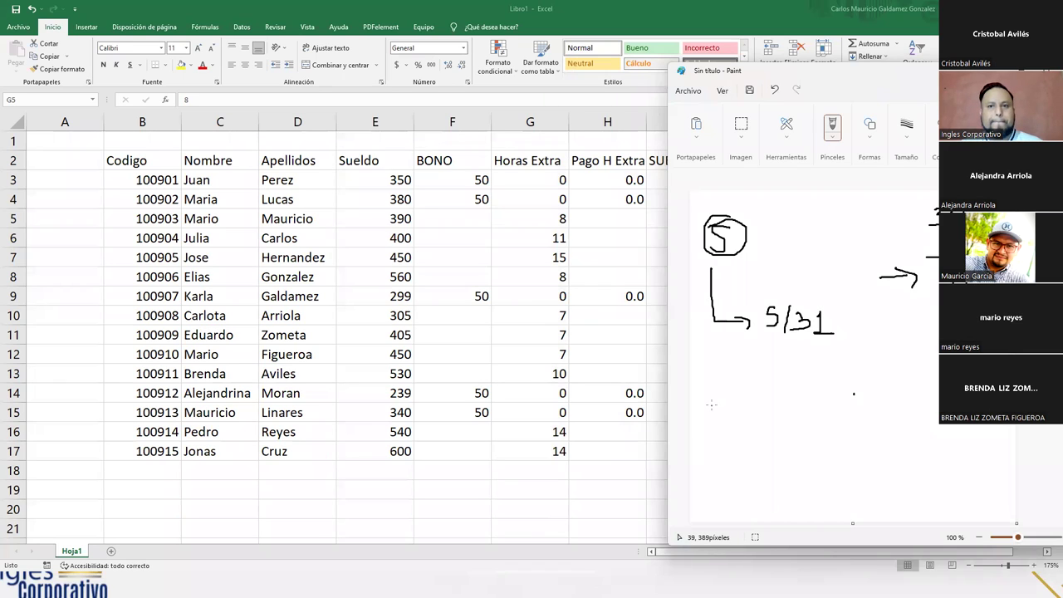
pyautogui.moveTo(724, 350)
pyautogui.mouseDown()
pyautogui.moveTo(716, 370)
pyautogui.moveTo(765, 372)
pyautogui.mouseUp()
pyautogui.moveTo(763, 364)
pyautogui.mouseDown()
pyautogui.moveTo(754, 369)
pyautogui.moveTo(766, 375)
pyautogui.moveTo(805, 347)
pyautogui.moveTo(815, 354)
pyautogui.mouseUp()
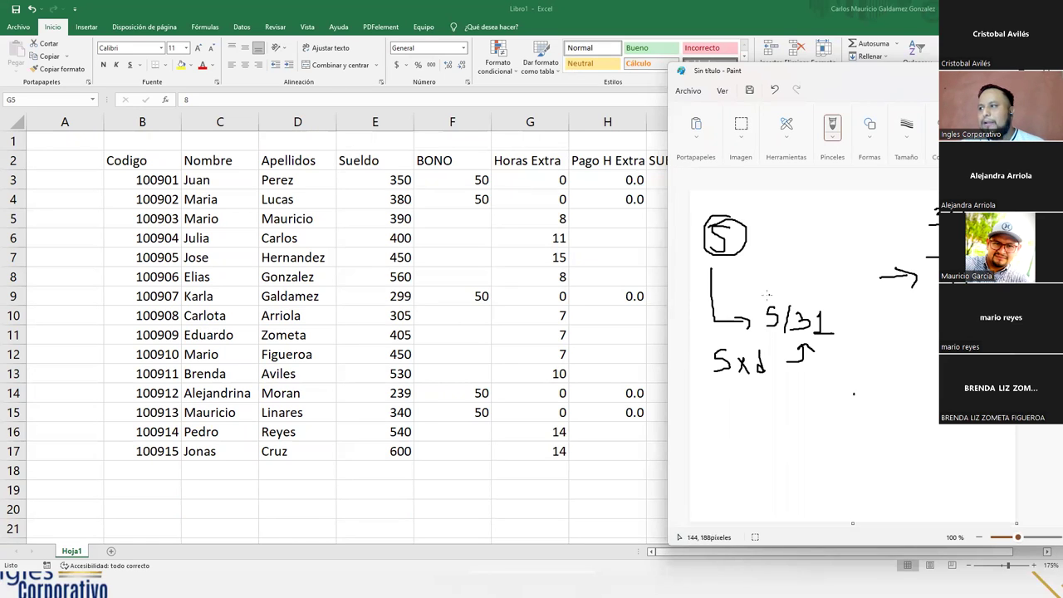
# Step: Enclose the handwritten S/31 in parentheses and add a division by 8 after it
pyautogui.moveTo(763, 301)
pyautogui.mouseDown()
pyautogui.moveTo(762, 332)
pyautogui.moveTo(773, 336)
pyautogui.mouseUp()
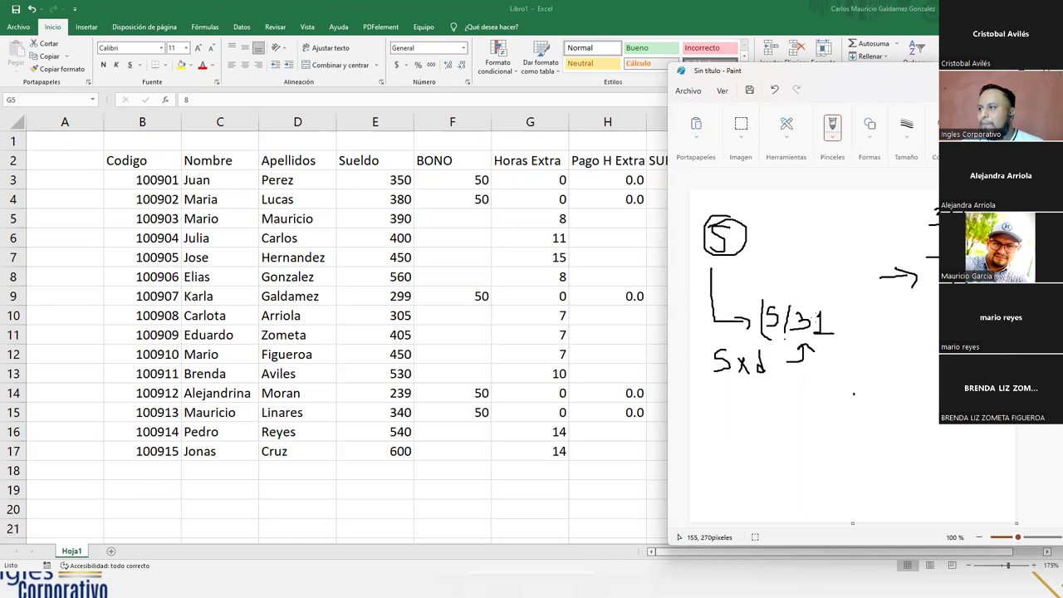
pyautogui.moveTo(830, 299)
pyautogui.mouseDown()
pyautogui.moveTo(834, 339)
pyautogui.moveTo(849, 347)
pyautogui.moveTo(864, 319)
pyautogui.moveTo(869, 337)
pyautogui.moveTo(872, 311)
pyautogui.moveTo(870, 339)
pyautogui.moveTo(874, 327)
pyautogui.mouseUp()
pyautogui.hotkey('ctrl', 'z')
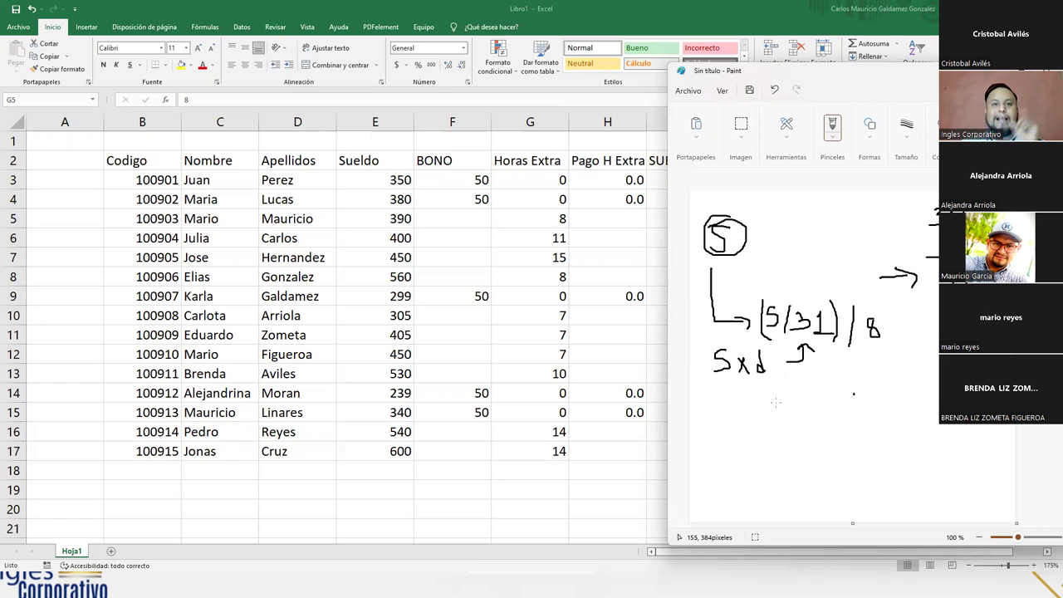
# Step: Label the division by 8 as Sxh with an arrow and underline the whole expression (S/31)/8
pyautogui.click(805, 410)
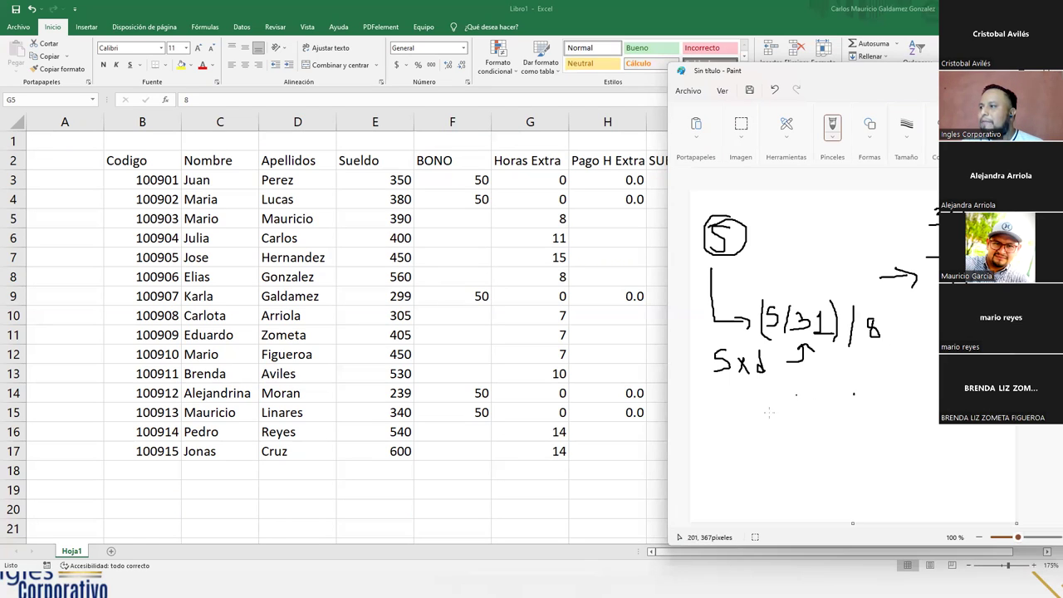
pyautogui.moveTo(769, 401)
pyautogui.mouseDown()
pyautogui.moveTo(785, 414)
pyautogui.moveTo(765, 422)
pyautogui.moveTo(808, 422)
pyautogui.moveTo(813, 411)
pyautogui.moveTo(832, 421)
pyautogui.moveTo(863, 400)
pyautogui.moveTo(861, 357)
pyautogui.moveTo(872, 376)
pyautogui.mouseUp()
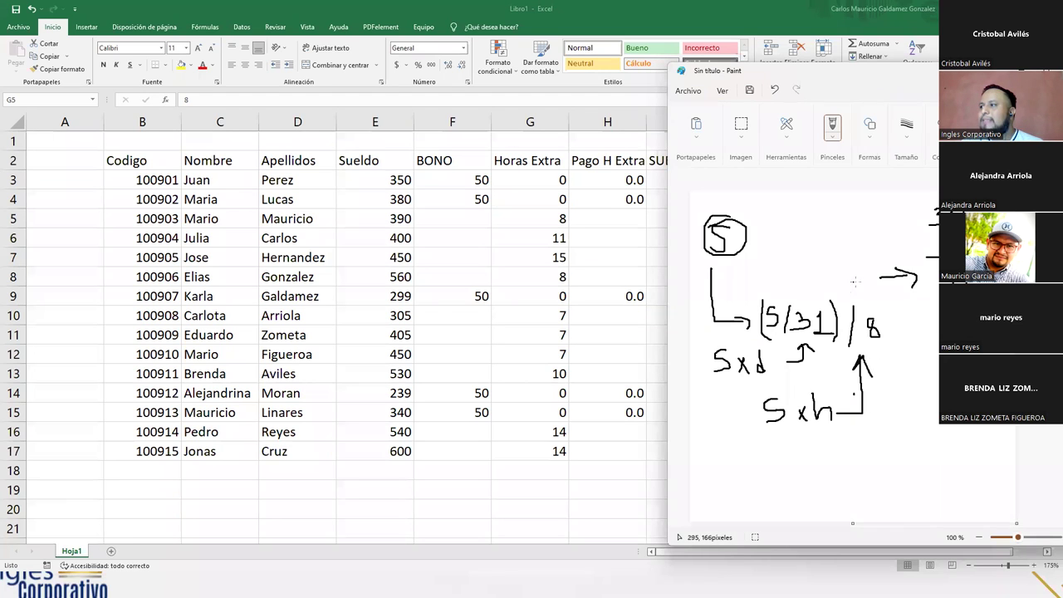
pyautogui.moveTo(879, 290); pyautogui.dragTo(758, 309)
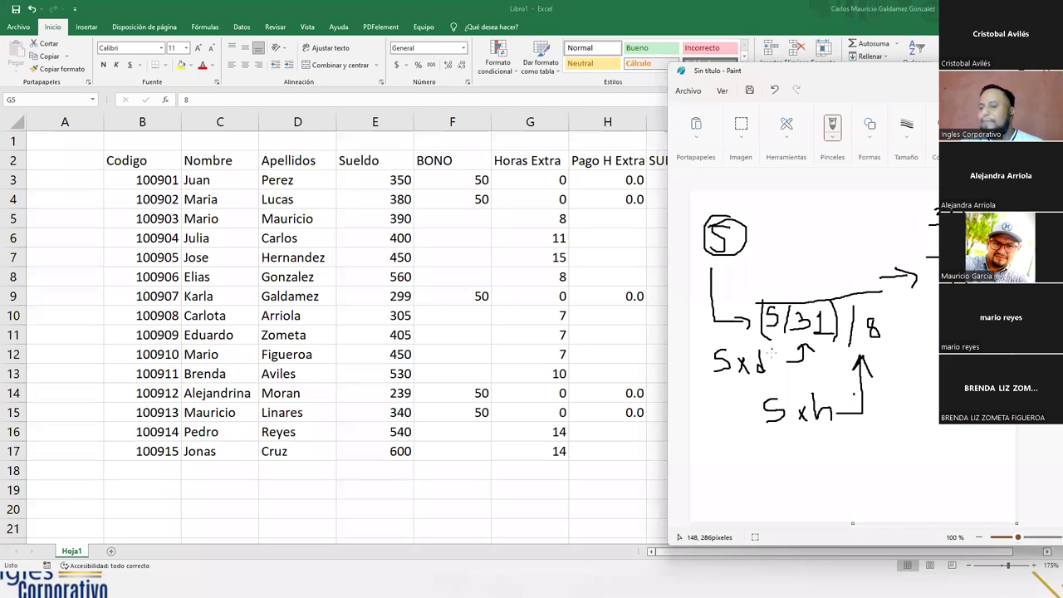
pyautogui.hotkey('ctrl', 'z')
pyautogui.moveTo(761, 338); pyautogui.dragTo(883, 348)
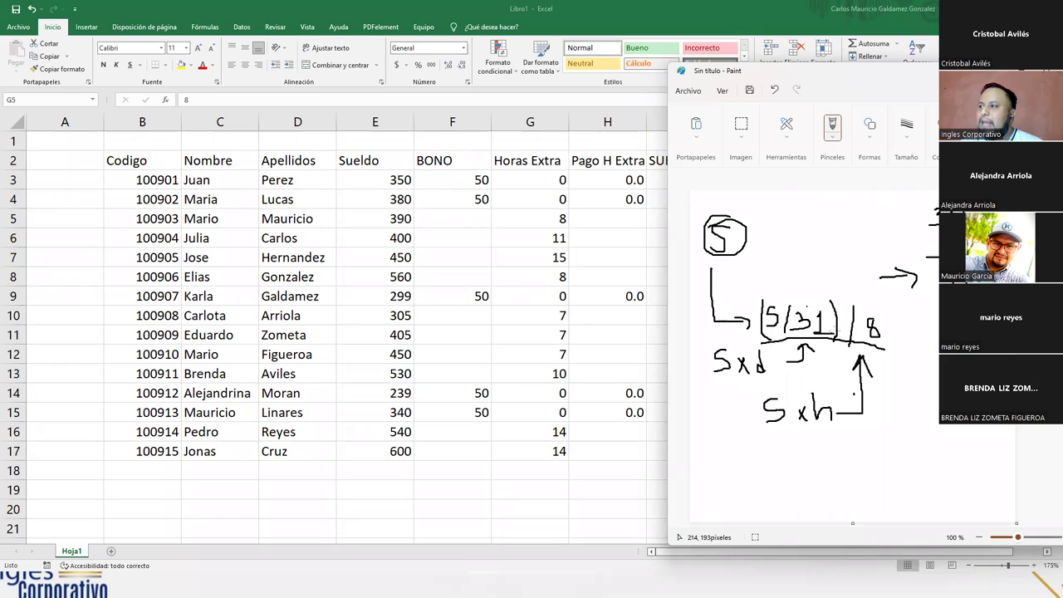
# Step: Write the Excel version of the hourly pay formula, =(E3/31)/8, below the Sxh note
pyautogui.moveTo(714, 486); pyautogui.dragTo(745, 471)
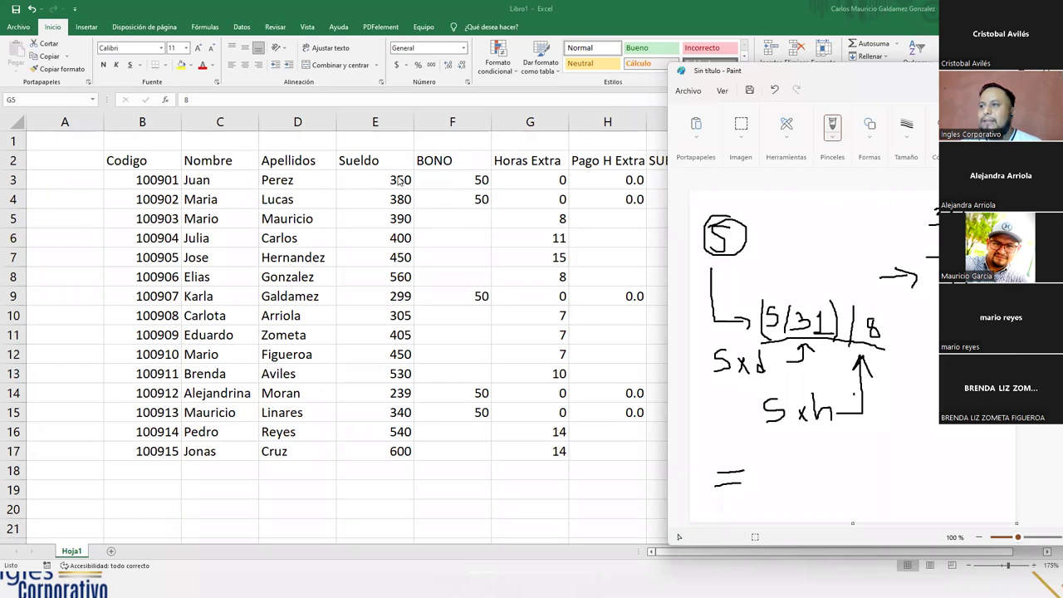
pyautogui.moveTo(754, 458)
pyautogui.mouseDown()
pyautogui.moveTo(753, 480)
pyautogui.moveTo(773, 486)
pyautogui.moveTo(769, 458)
pyautogui.moveTo(762, 470)
pyautogui.moveTo(787, 475)
pyautogui.moveTo(776, 490)
pyautogui.moveTo(817, 495)
pyautogui.moveTo(839, 484)
pyautogui.moveTo(826, 496)
pyautogui.moveTo(853, 471)
pyautogui.moveTo(855, 496)
pyautogui.mouseUp()
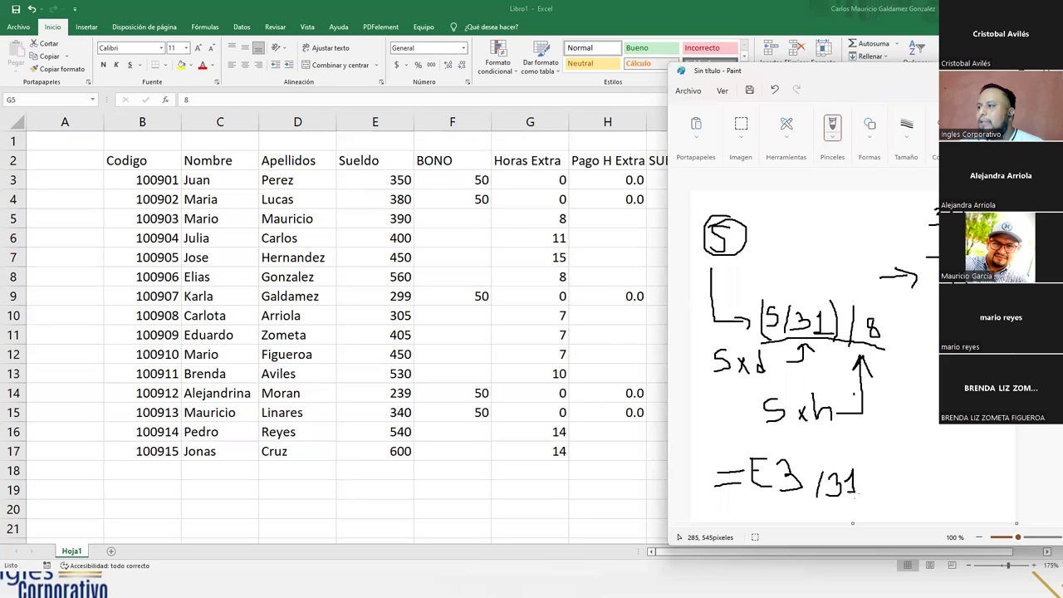
pyautogui.moveTo(857, 456)
pyautogui.mouseDown()
pyautogui.moveTo(872, 492)
pyautogui.moveTo(866, 503)
pyautogui.mouseUp()
pyautogui.moveTo(753, 454)
pyautogui.mouseDown()
pyautogui.moveTo(745, 498)
pyautogui.moveTo(756, 510)
pyautogui.mouseUp()
pyautogui.moveTo(888, 457); pyautogui.dragTo(875, 505)
pyautogui.moveTo(902, 472)
pyautogui.mouseDown()
pyautogui.moveTo(897, 504)
pyautogui.moveTo(896, 477)
pyautogui.mouseUp()
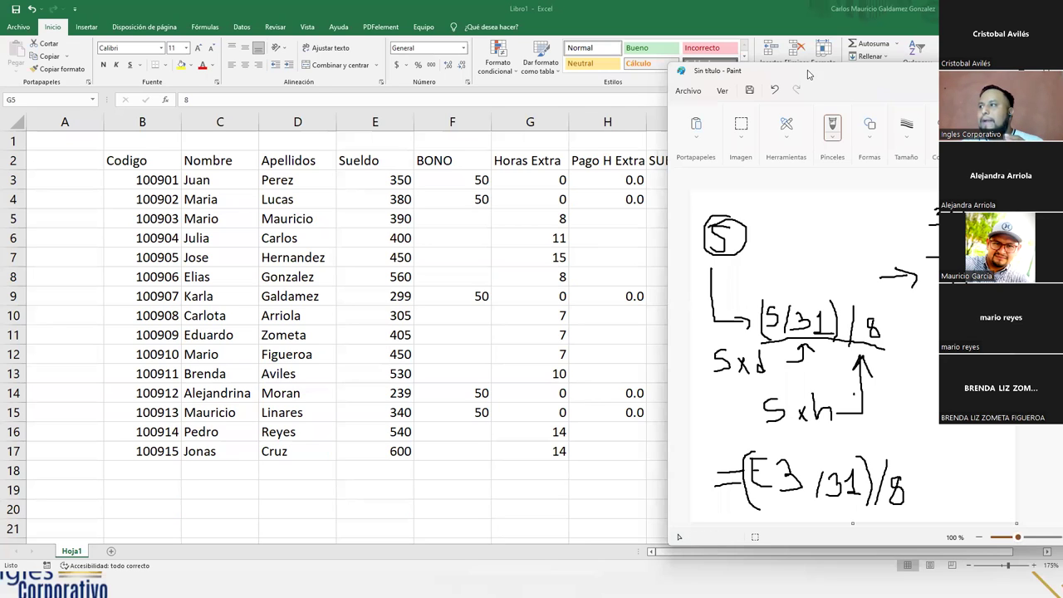
# Step: Extend the handwritten formula to =((E3/31)/8)*G3 and reposition the Paint window so all the notes are in view
pyautogui.moveTo(810, 75); pyautogui.dragTo(902, 65)
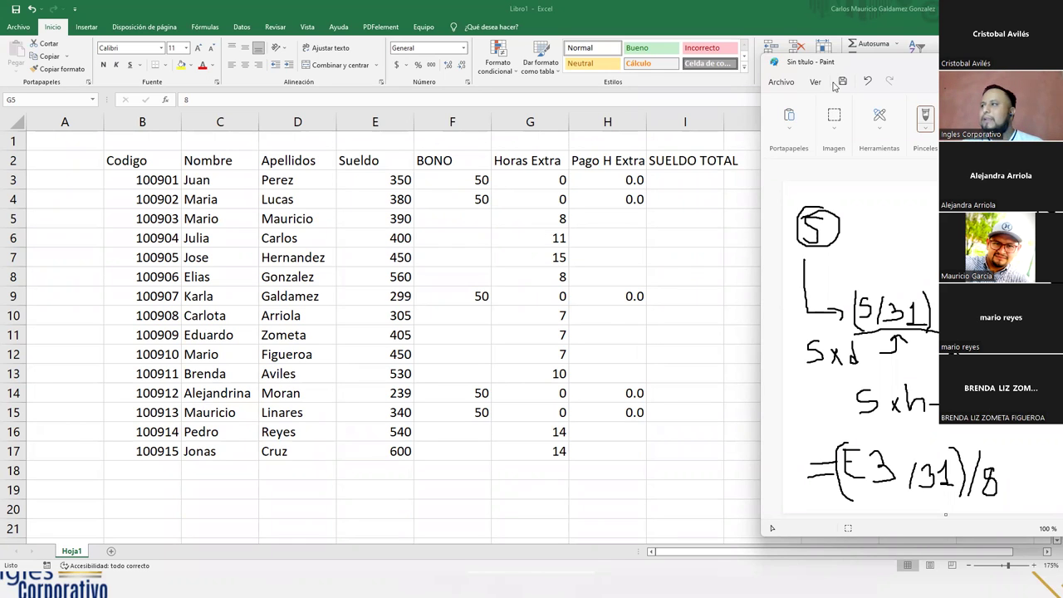
pyautogui.moveTo(860, 69); pyautogui.dragTo(785, 63)
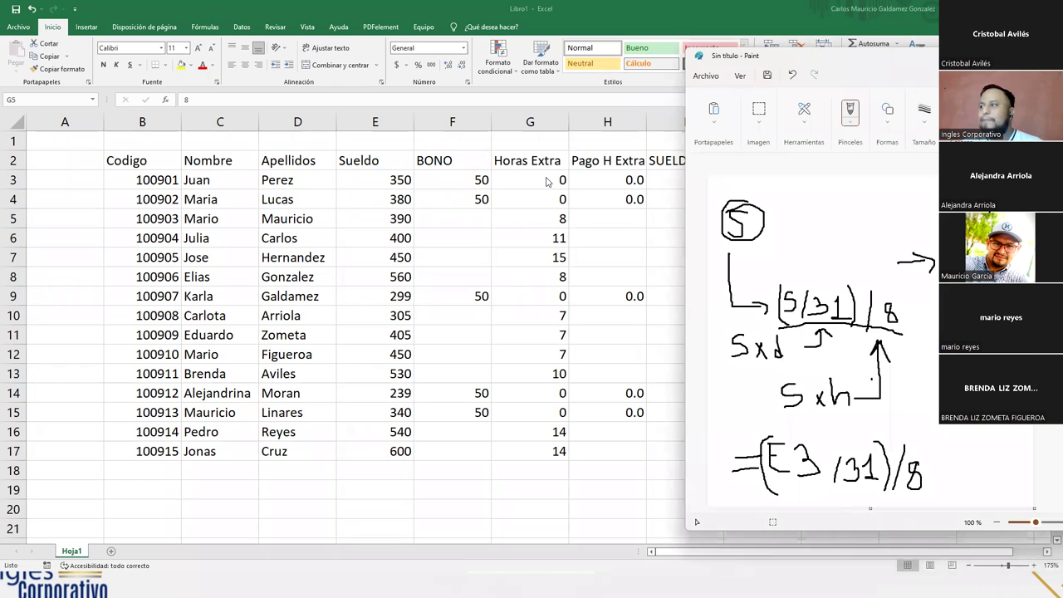
pyautogui.moveTo(917, 441); pyautogui.dragTo(921, 490)
pyautogui.moveTo(760, 434); pyautogui.dragTo(756, 480)
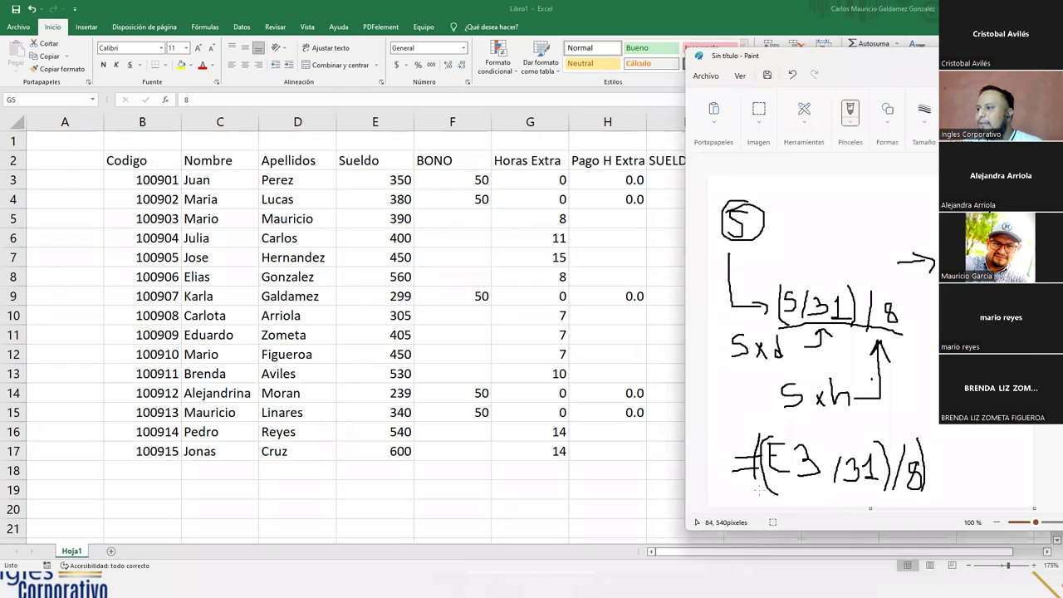
pyautogui.moveTo(944, 463)
pyautogui.mouseDown()
pyautogui.moveTo(942, 485)
pyautogui.moveTo(956, 480)
pyautogui.moveTo(934, 480)
pyautogui.mouseUp()
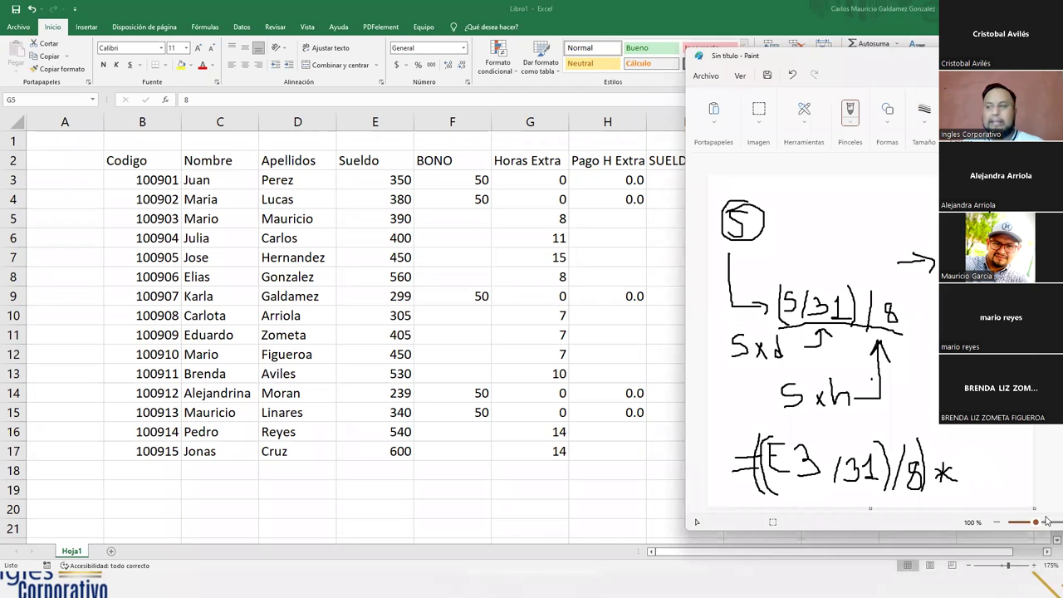
pyautogui.moveTo(984, 459)
pyautogui.mouseDown()
pyautogui.moveTo(966, 470)
pyautogui.moveTo(993, 485)
pyautogui.moveTo(1007, 469)
pyautogui.moveTo(1002, 486)
pyautogui.mouseUp()
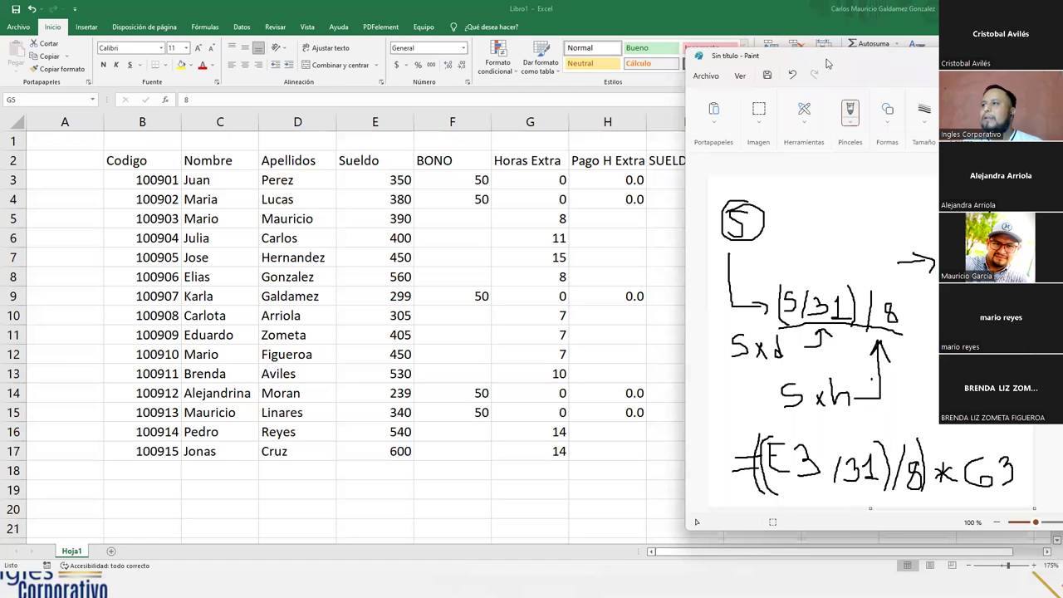
pyautogui.moveTo(826, 64); pyautogui.dragTo(324, 48)
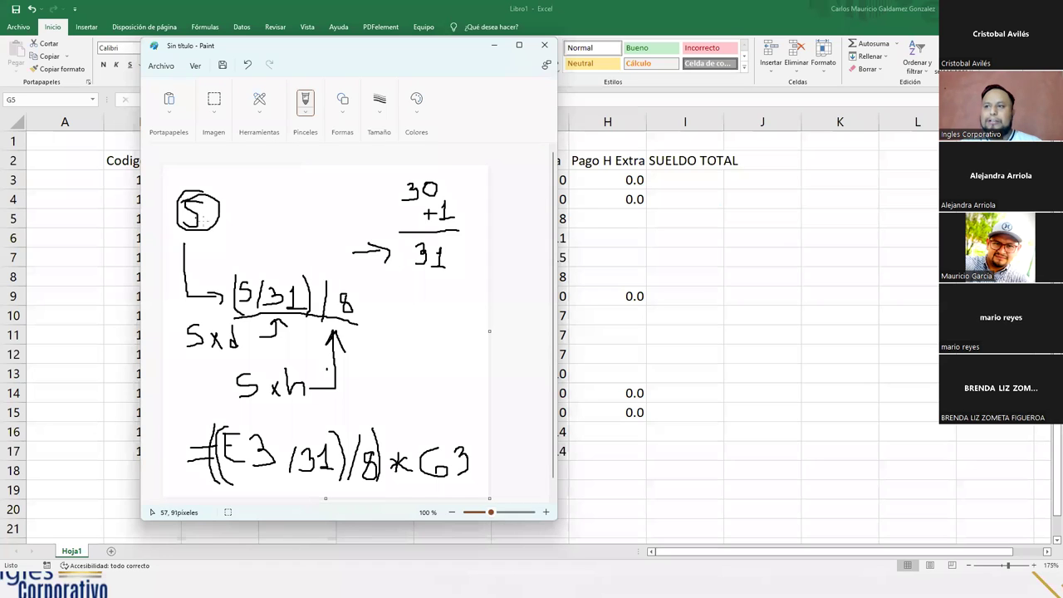
# Step: Circle the handwritten result 31 and underline the circled S, the 31, and the Sxd and Sxh labels
pyautogui.moveTo(453, 233)
pyautogui.mouseDown()
pyautogui.moveTo(410, 231)
pyautogui.moveTo(395, 274)
pyautogui.moveTo(455, 286)
pyautogui.moveTo(448, 237)
pyautogui.mouseUp()
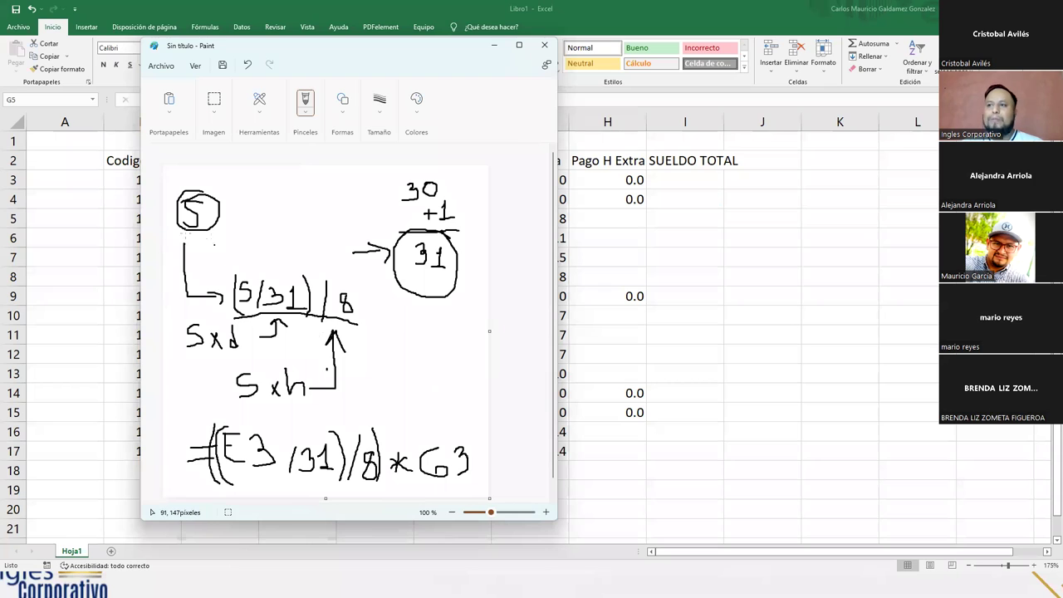
pyautogui.moveTo(196, 242); pyautogui.dragTo(253, 242)
pyautogui.moveTo(413, 269); pyautogui.dragTo(445, 269)
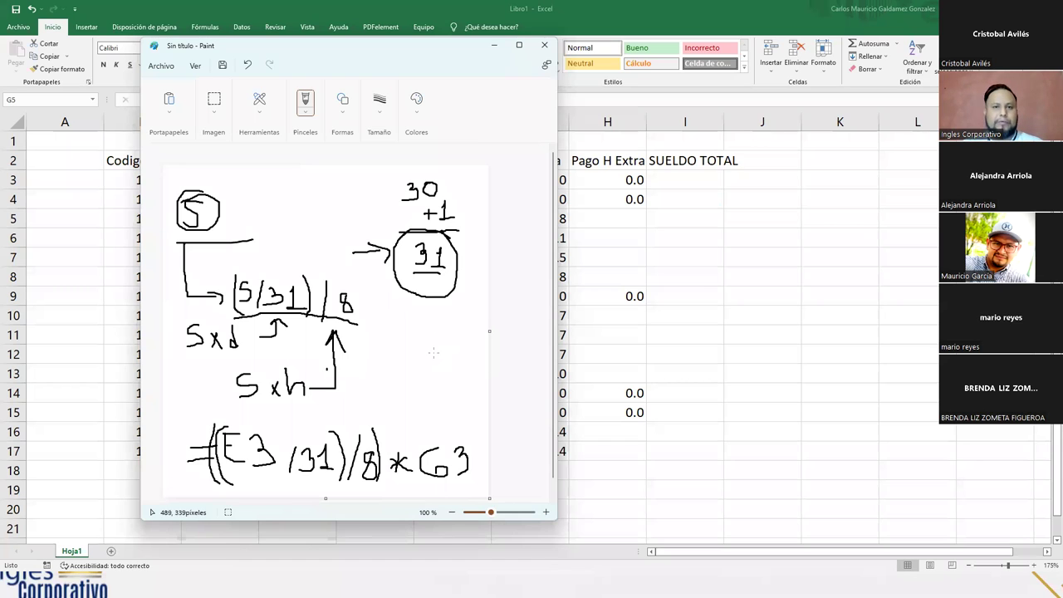
pyautogui.moveTo(184, 359); pyautogui.dragTo(251, 358)
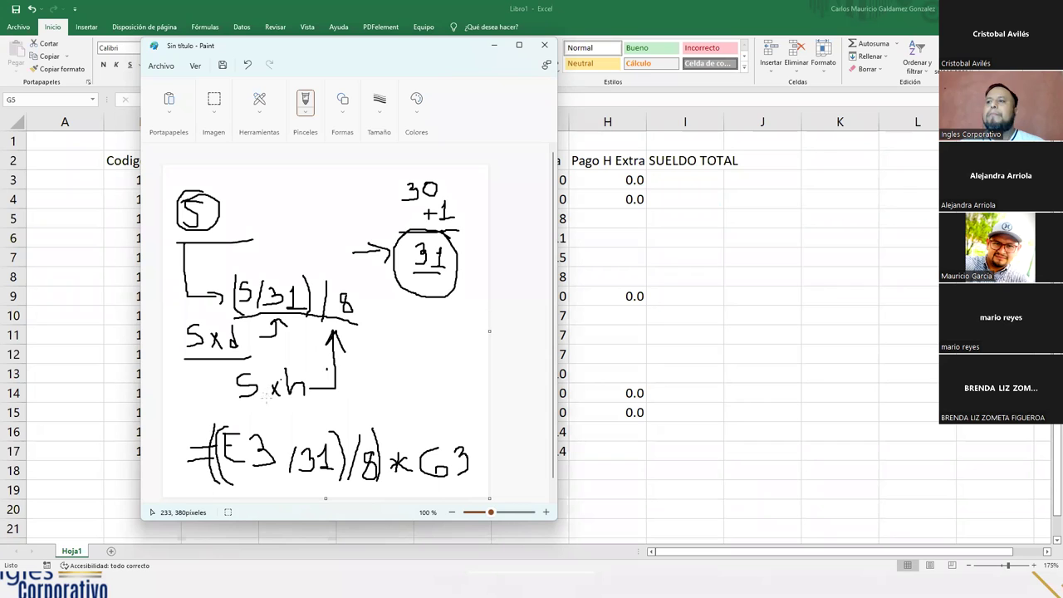
pyautogui.moveTo(234, 407); pyautogui.dragTo(323, 411)
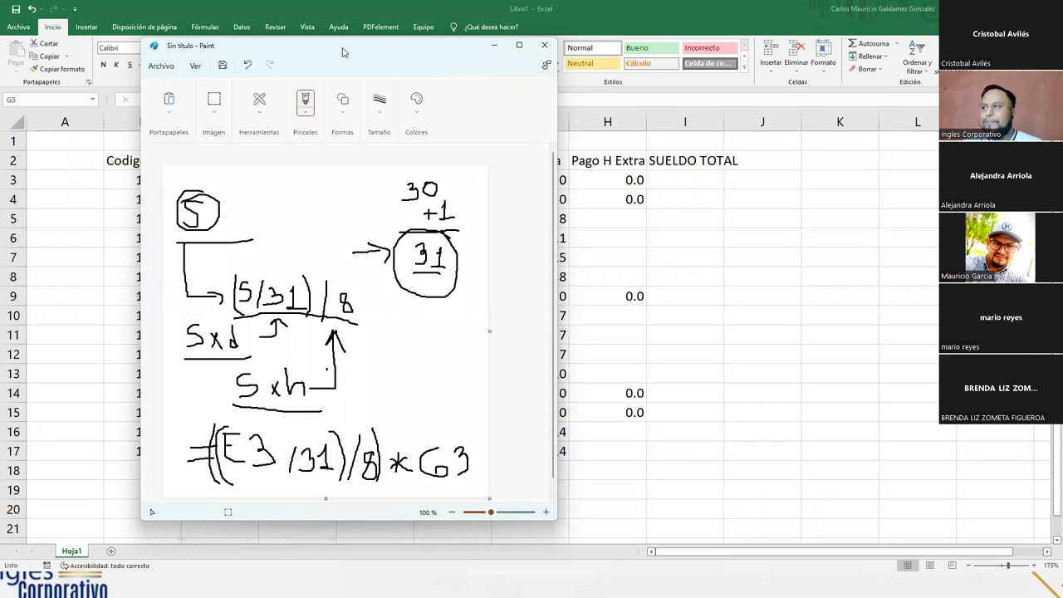
# Step: Move the Paint window clear of the payroll table, switch to Excel and select cell H5
pyautogui.moveTo(342, 52); pyautogui.dragTo(867, 30)
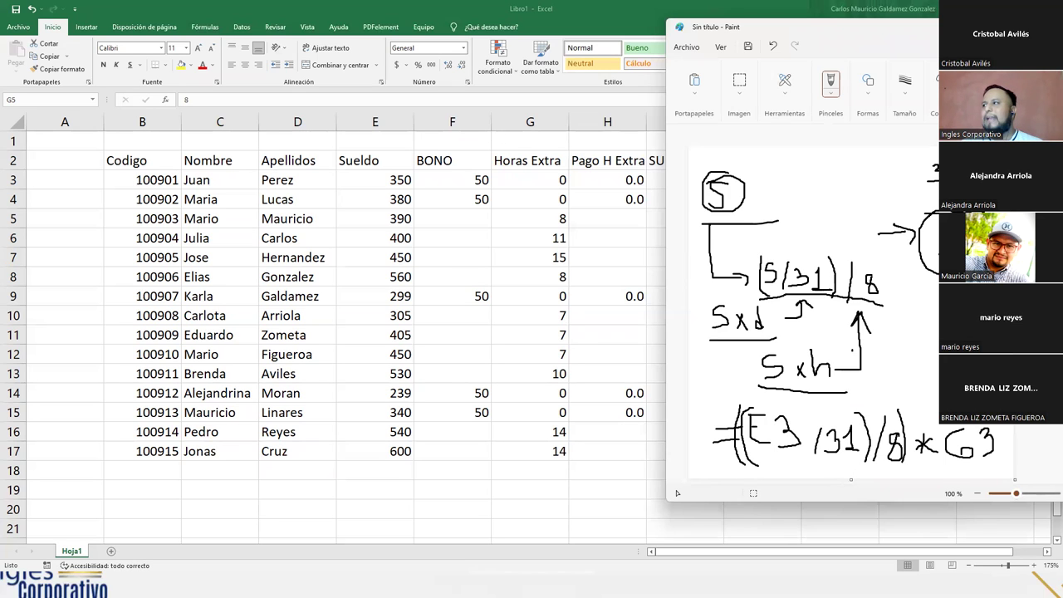
pyautogui.hotkey('alt', 'Tab')
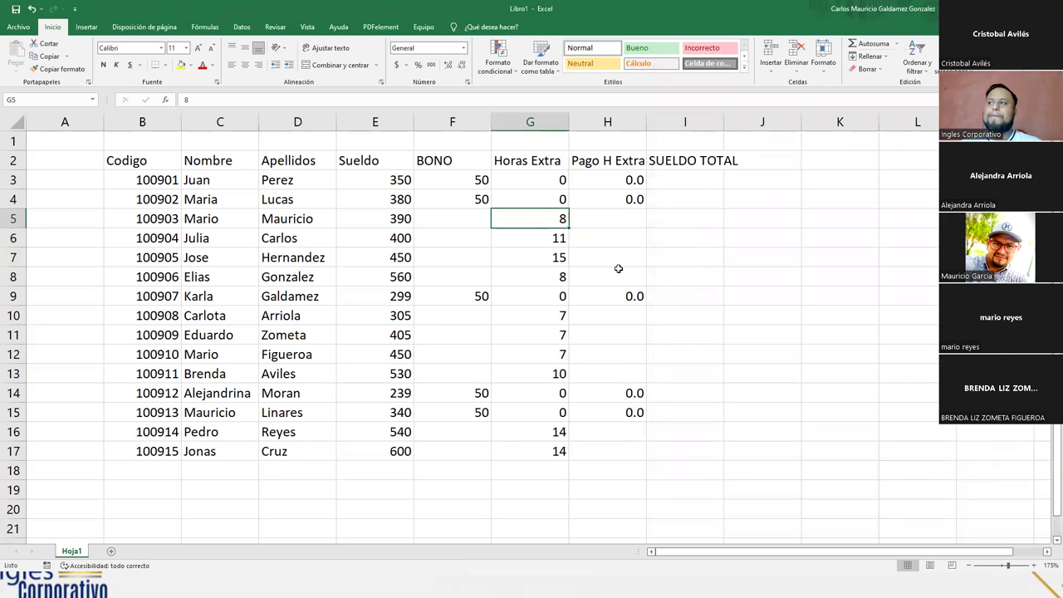
pyautogui.click(598, 219)
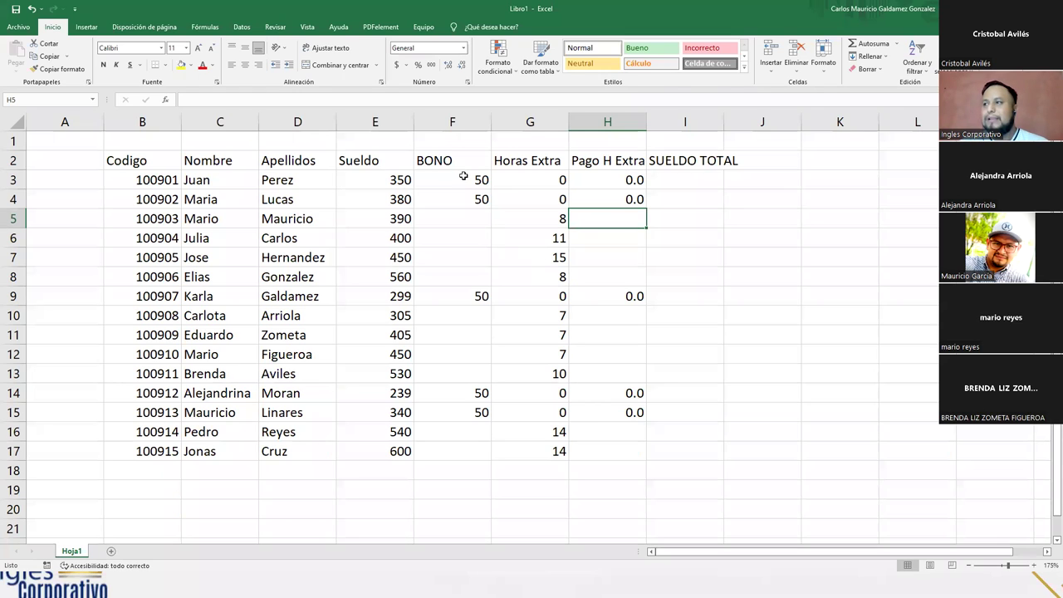
# Step: Fill the records with a 50 bonus, B3:H4, B9:H9 and B14:H15, with yellow
pyautogui.moveTo(141, 180); pyautogui.dragTo(603, 200)
pyautogui.moveTo(155, 303); pyautogui.dragTo(629, 298)
pyautogui.keyDown('ctrl'); pyautogui.click(140, 397); pyautogui.keyUp('ctrl')
pyautogui.moveTo(220, 397); pyautogui.dragTo(603, 407)
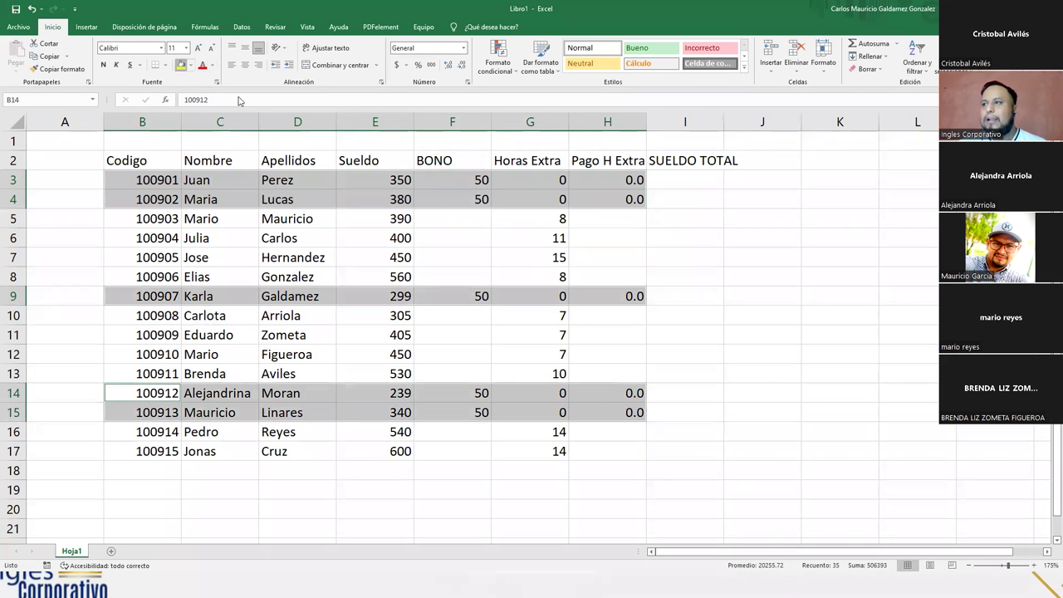
pyautogui.click(181, 65)
pyautogui.click(531, 239)
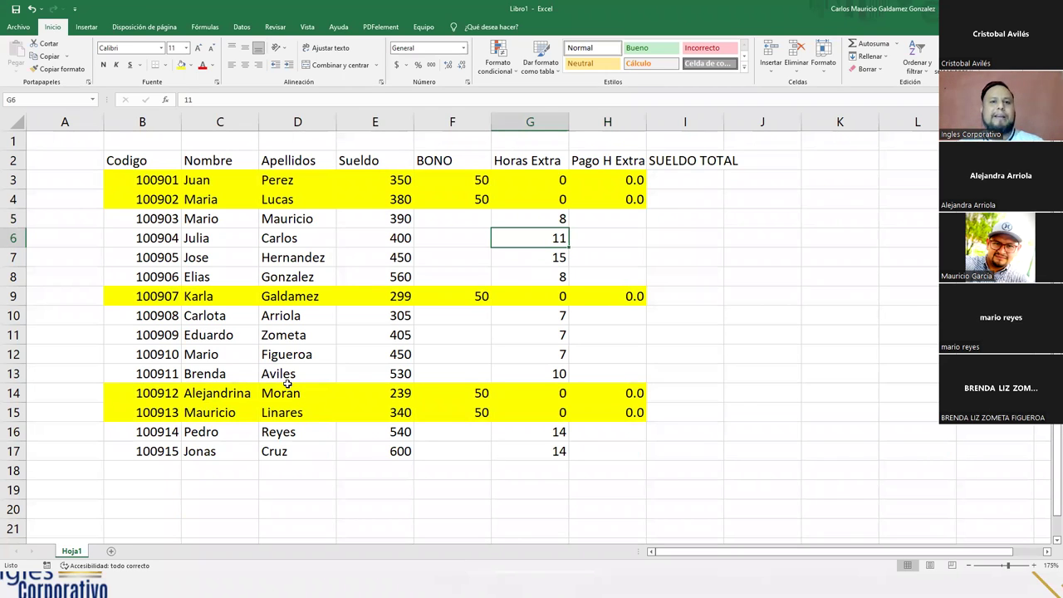
# Step: Enter =E3+F3+H3 in I3 to add salary, bonus and overtime pay for the first record's SUELDO TOTAL
pyautogui.click(387, 180)
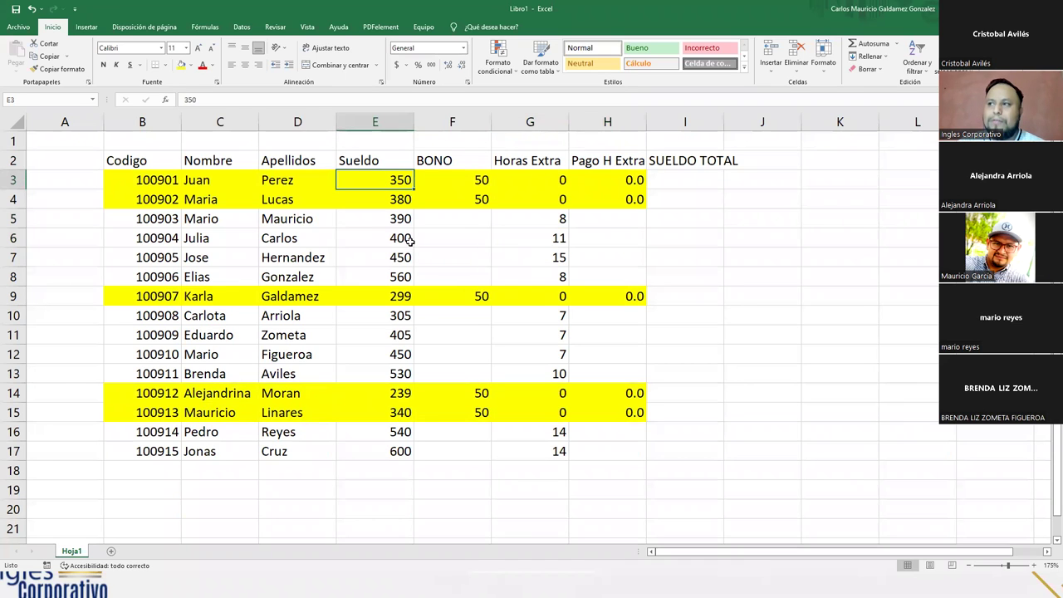
pyautogui.click(473, 180)
pyautogui.click(619, 178)
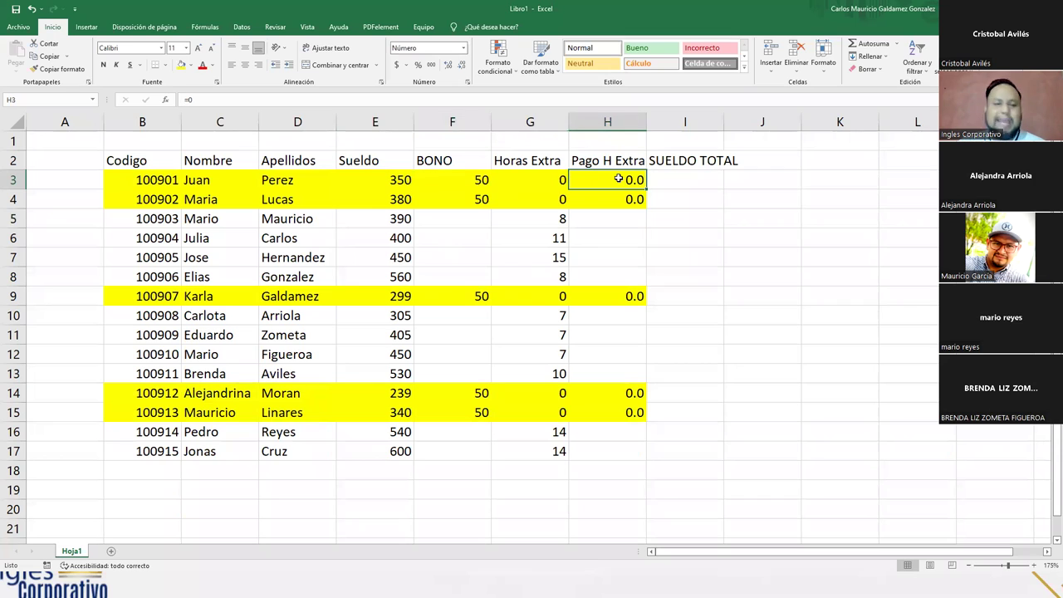
pyautogui.click(682, 184)
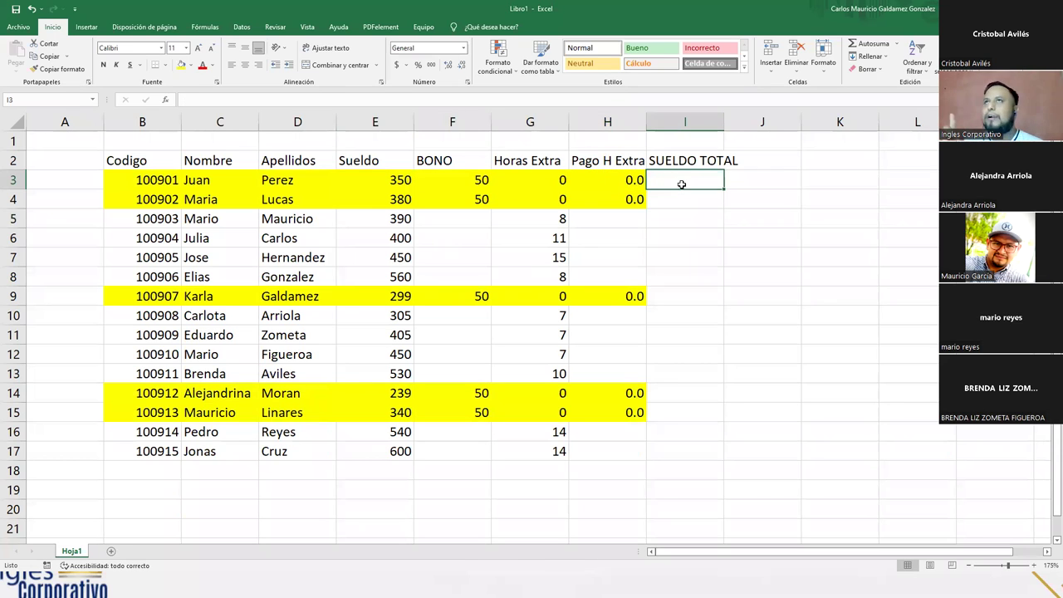
pyautogui.write('=')
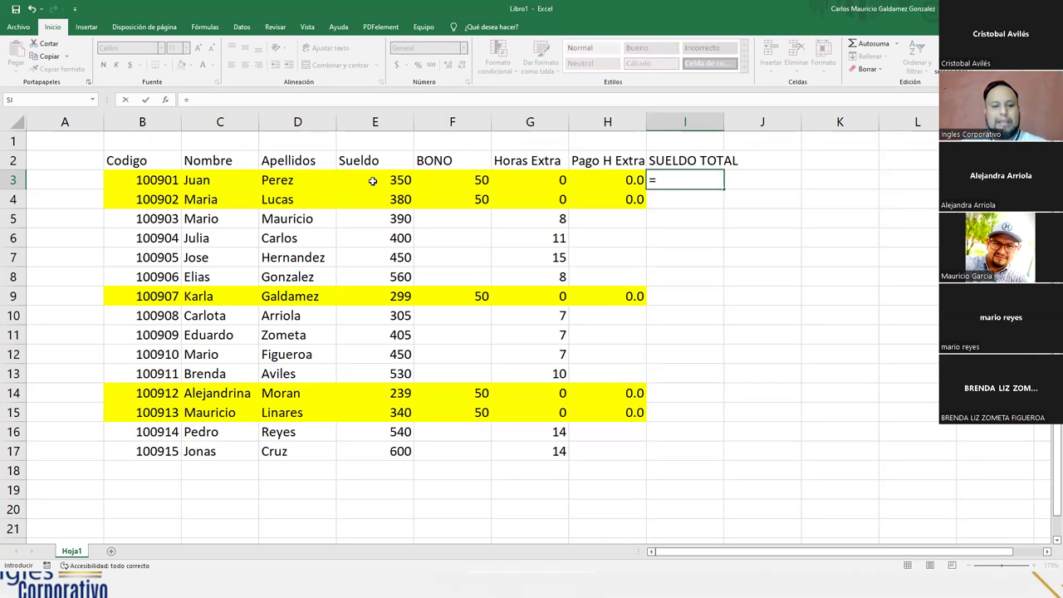
pyautogui.write('E')
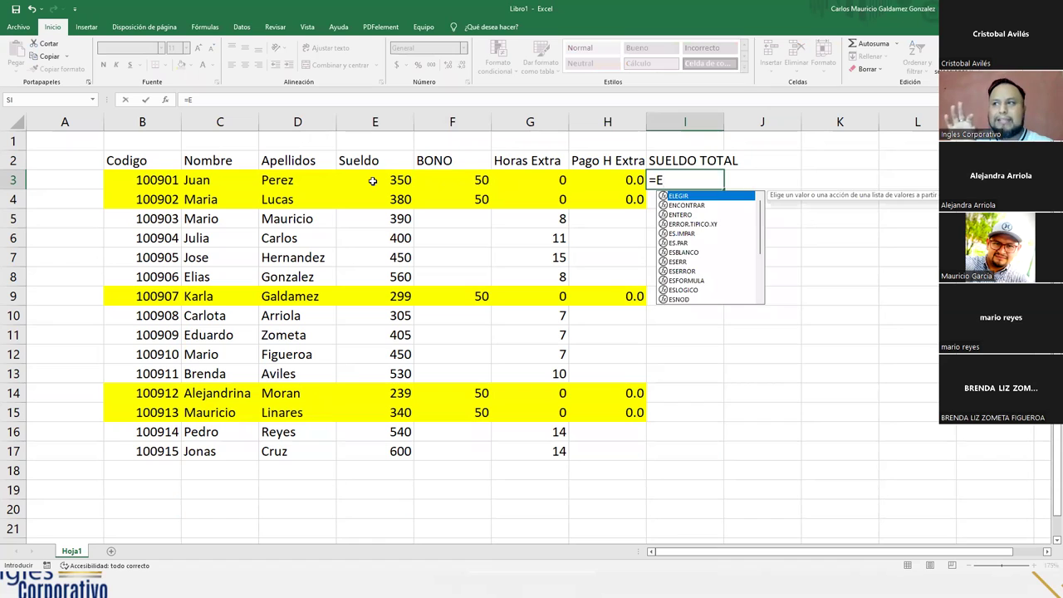
pyautogui.write('3')
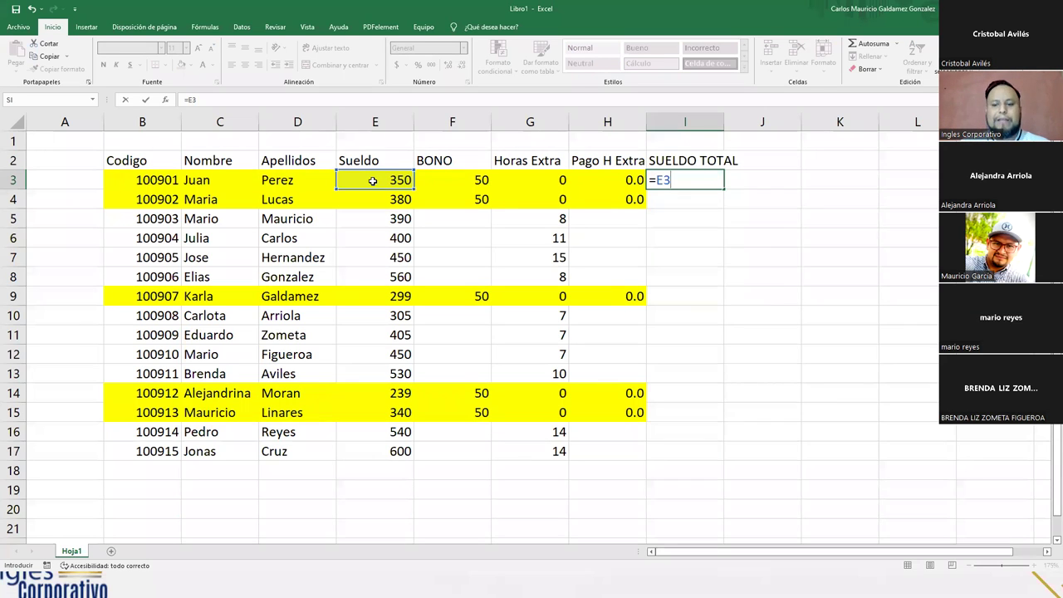
pyautogui.write('+')
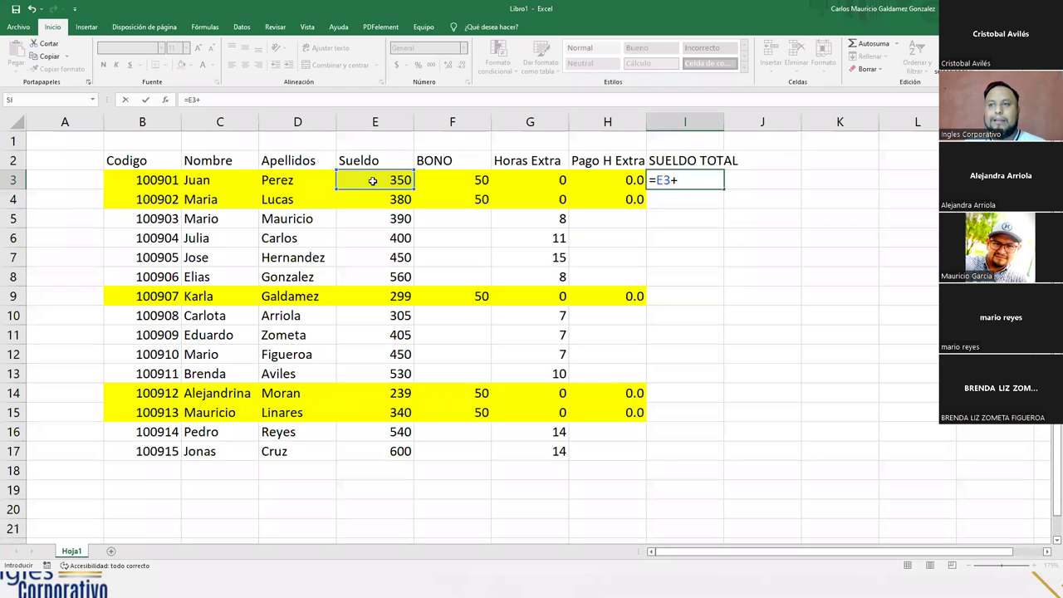
pyautogui.write('f3')
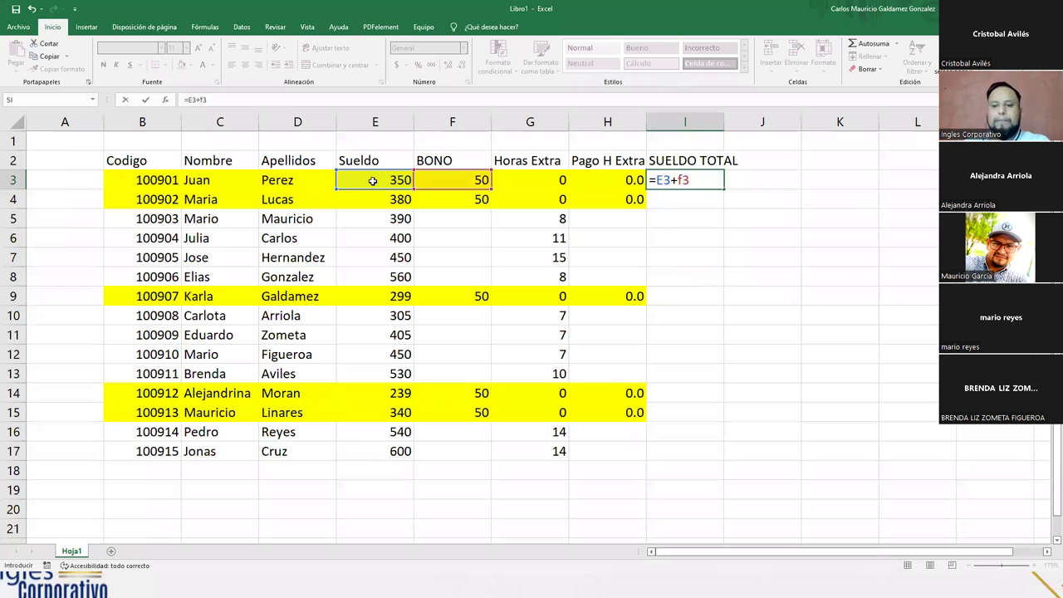
pyautogui.write('+')
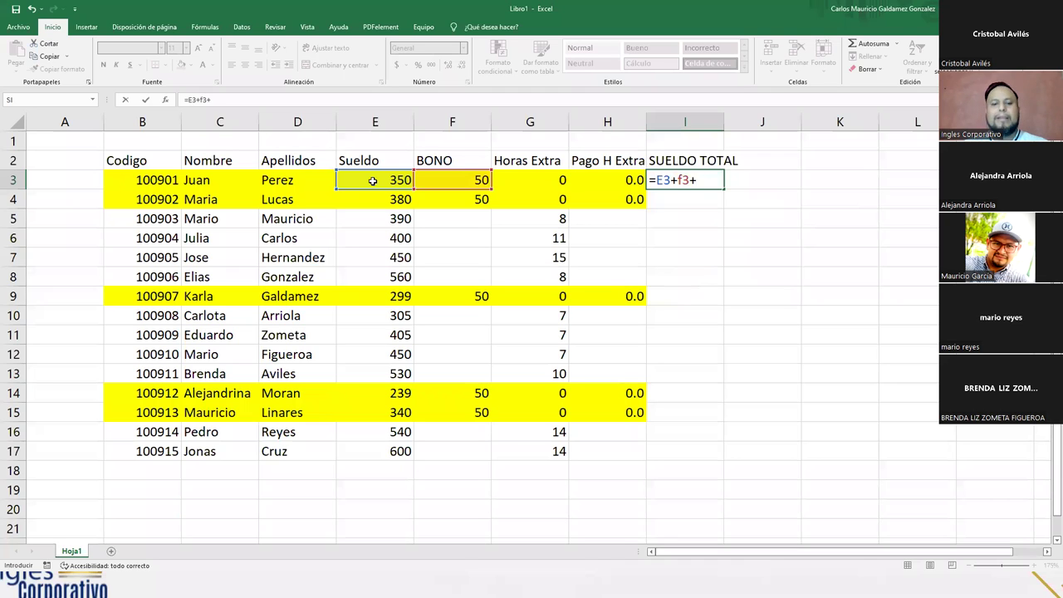
pyautogui.write('H3')
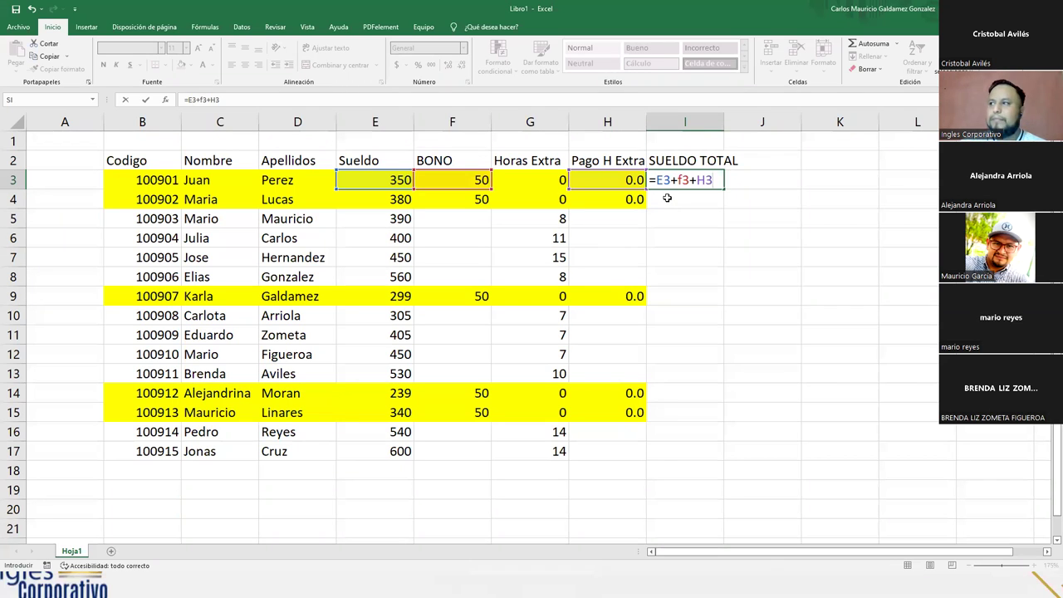
pyautogui.press('Return')
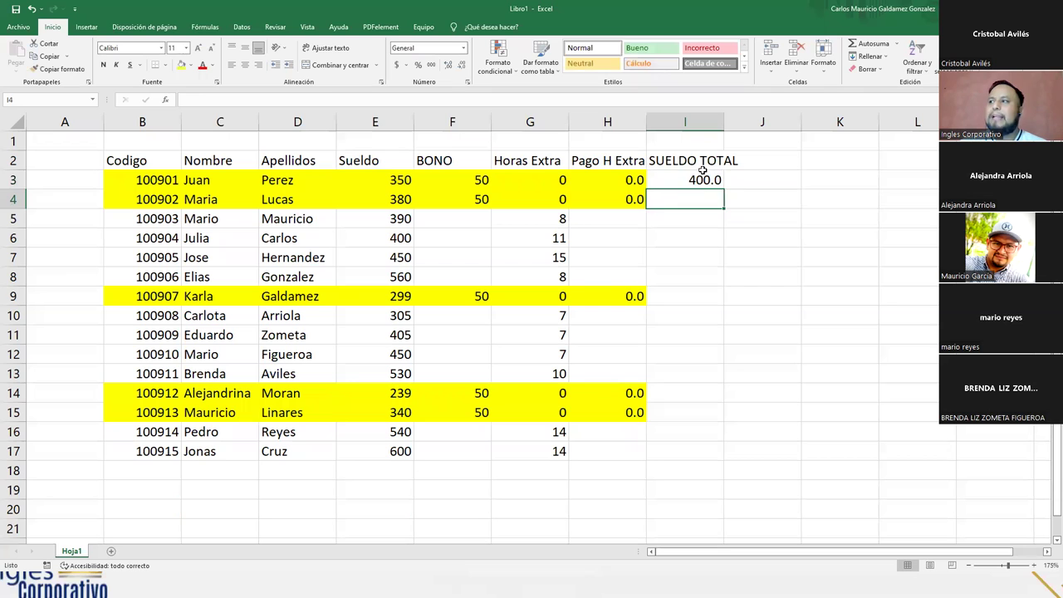
# Step: Check the I3 total formula against the salary, bonus and overtime pay cells it adds in row 3
pyautogui.click(693, 178)
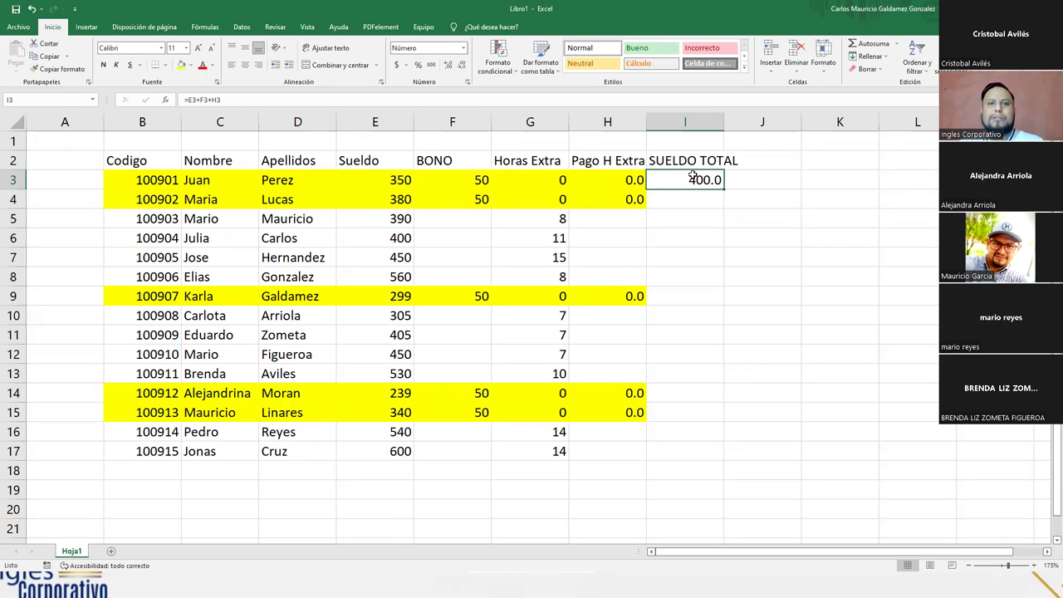
pyautogui.moveTo(383, 180); pyautogui.dragTo(456, 180)
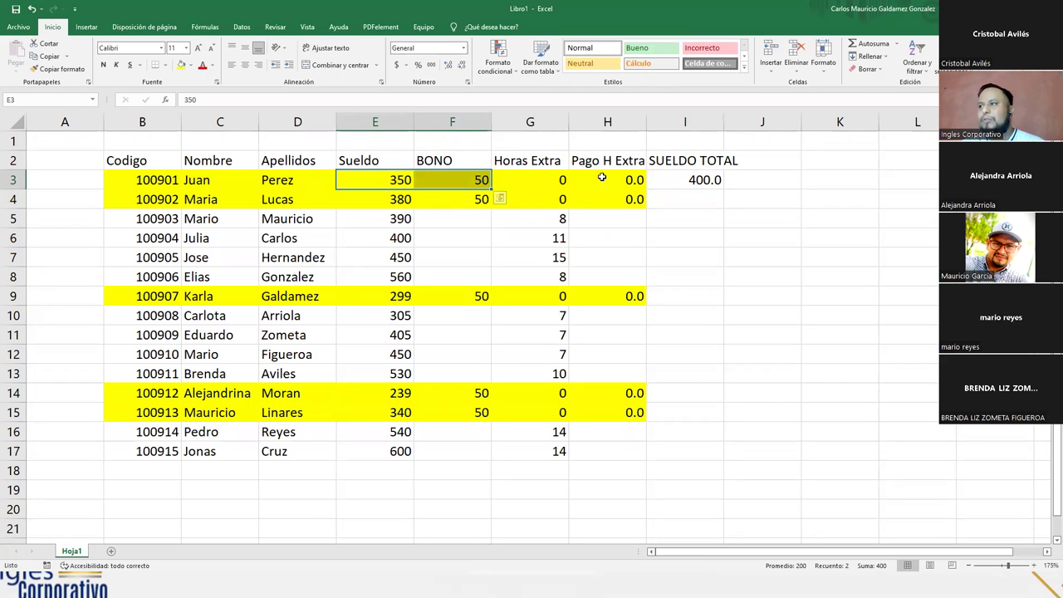
pyautogui.click(601, 178)
pyautogui.click(689, 181)
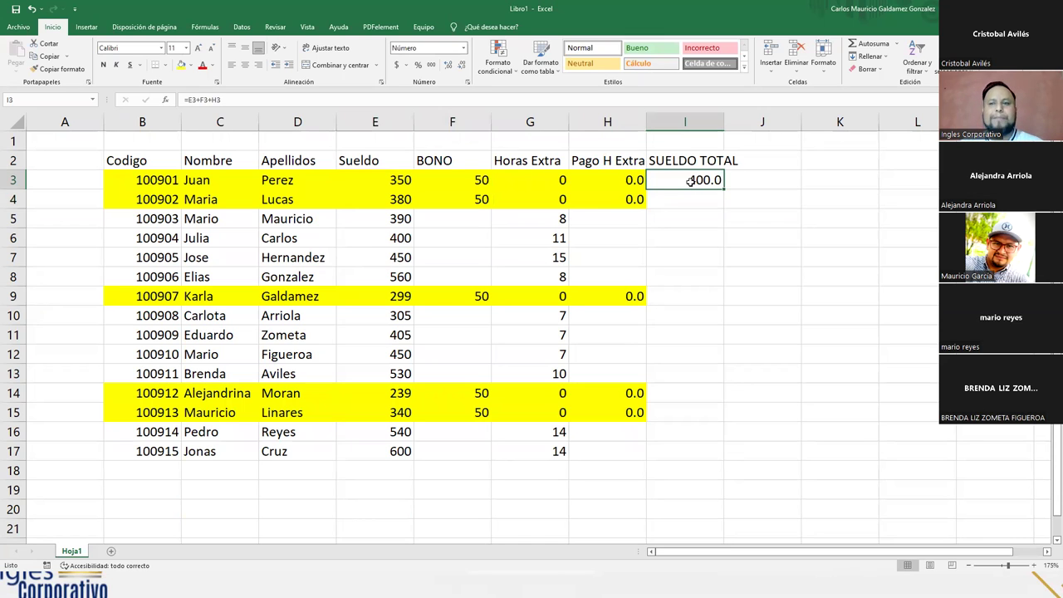
pyautogui.press('F2')
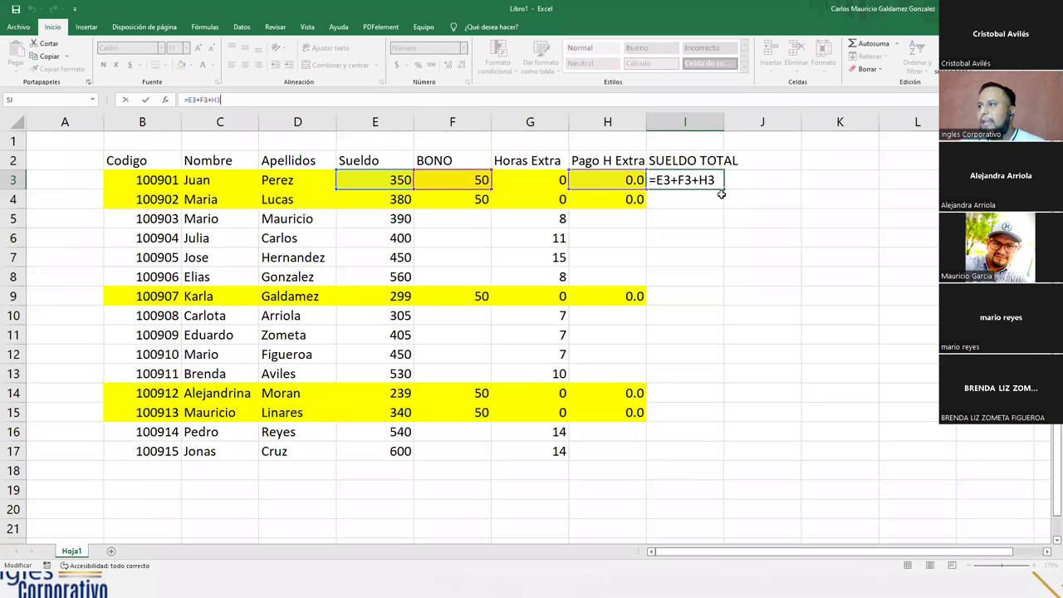
pyautogui.hotkey('ctrl', 'Return')
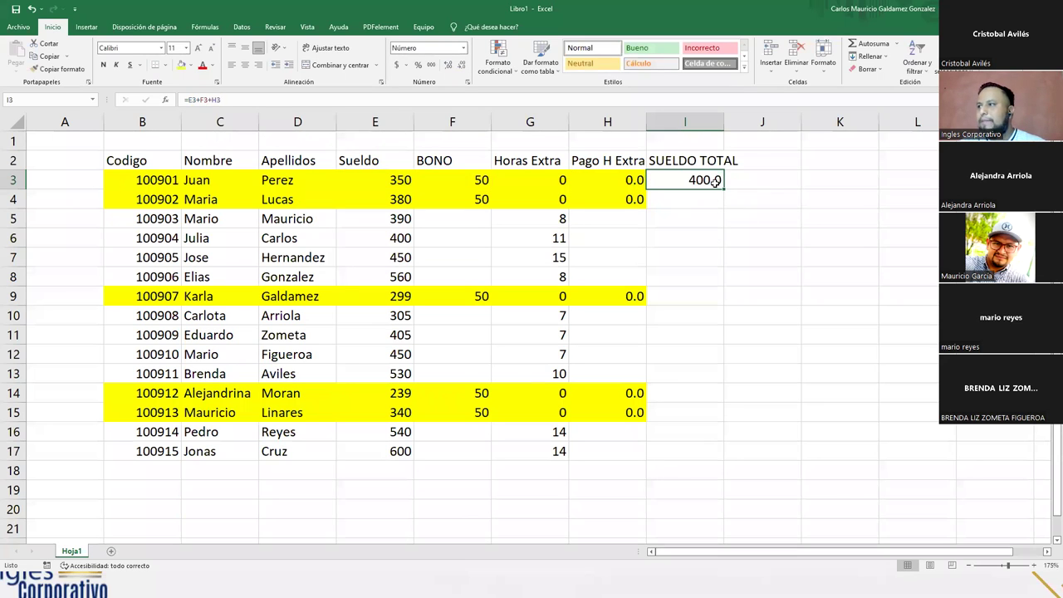
pyautogui.keyDown('ctrl'); pyautogui.scroll(2, 706, 179); pyautogui.keyUp('ctrl')
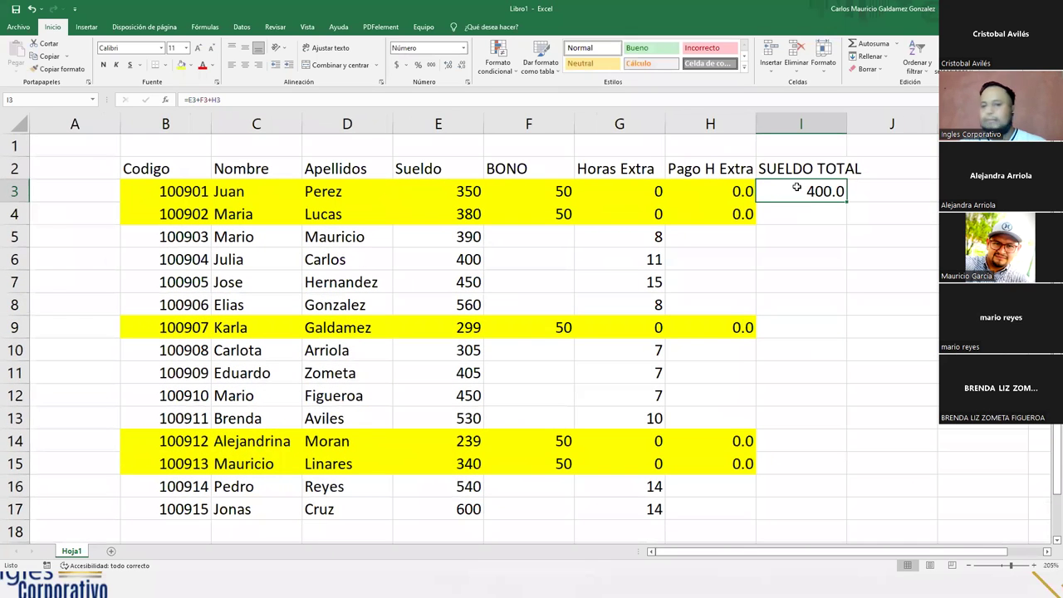
pyautogui.press('F2')
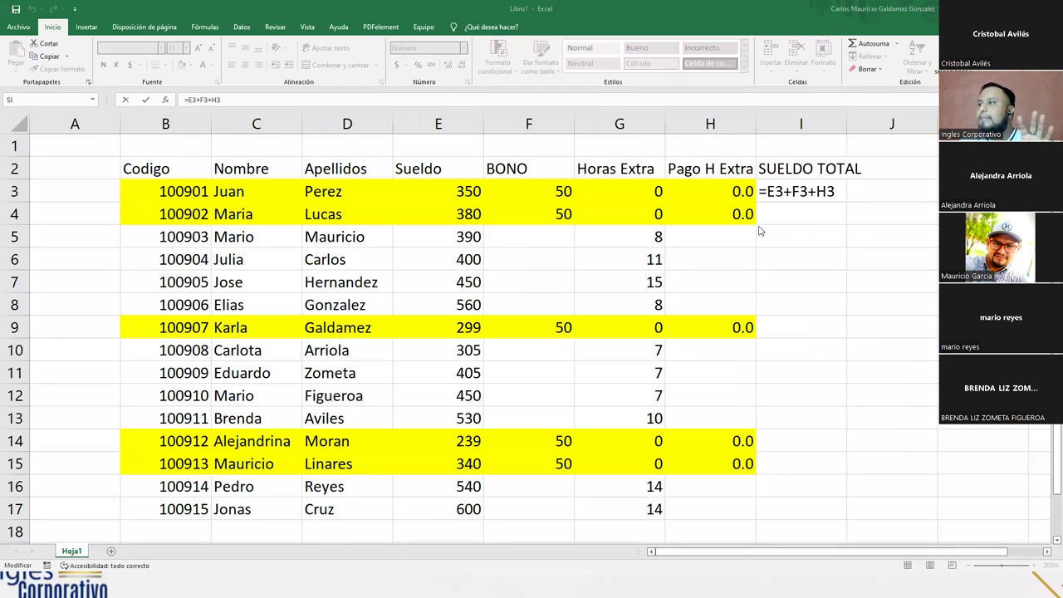
pyautogui.click(789, 214)
pyautogui.press('Return')
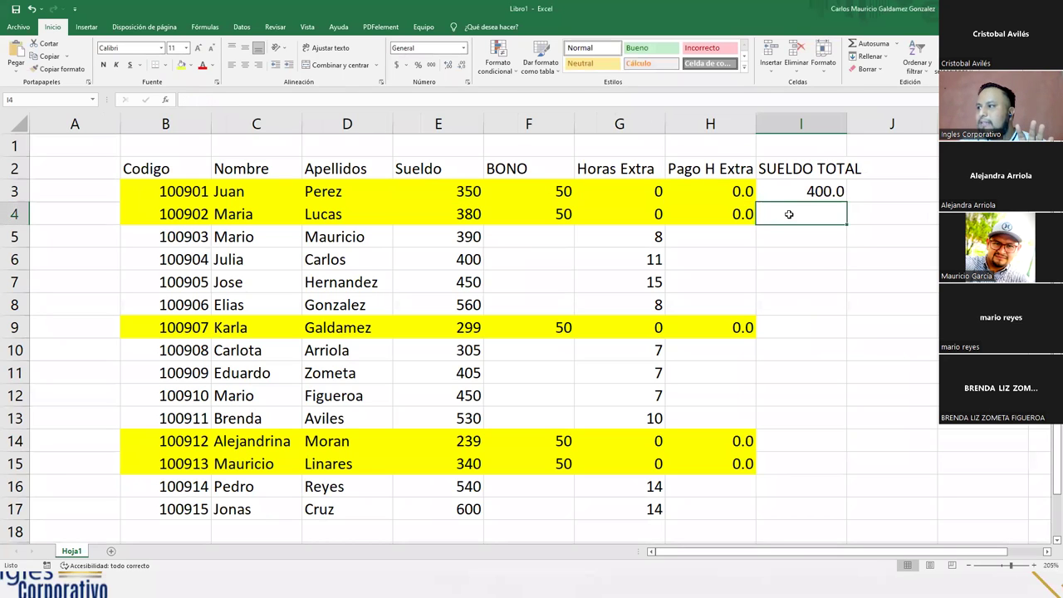
# Step: Review the total cells of highlighted rows 9, 14 and 15, and inspect the row references in I3's formula
pyautogui.click(798, 331)
pyautogui.moveTo(794, 442); pyautogui.dragTo(792, 450)
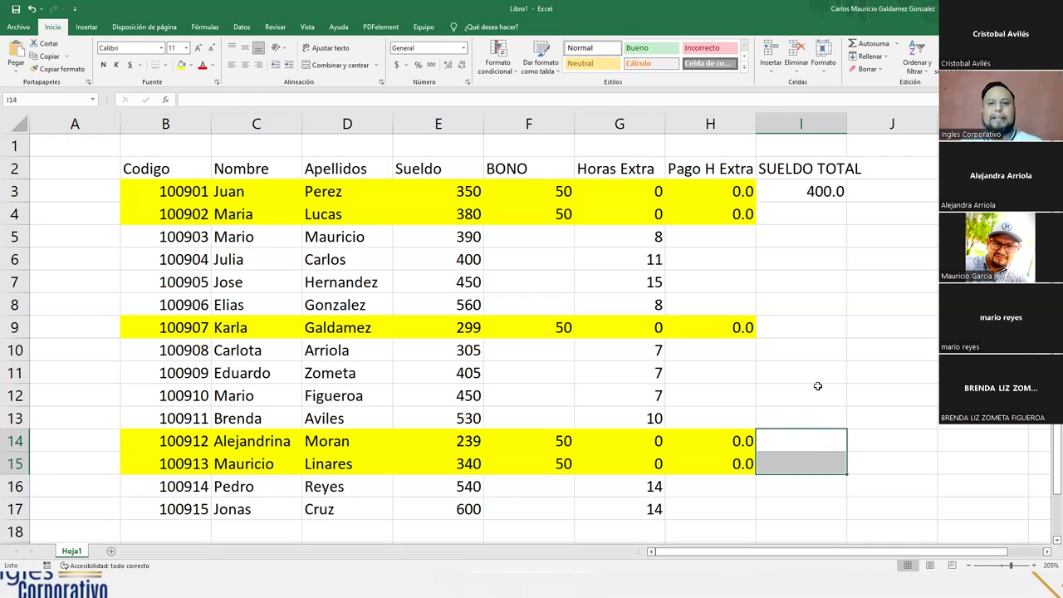
pyautogui.click(799, 194)
pyautogui.click(231, 100)
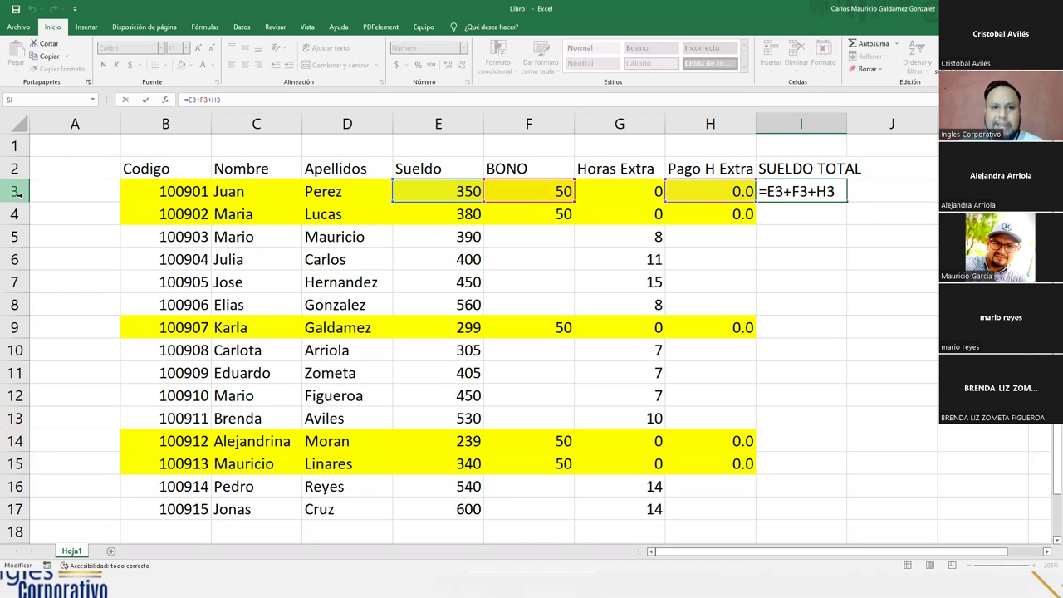
pyautogui.press('Return')
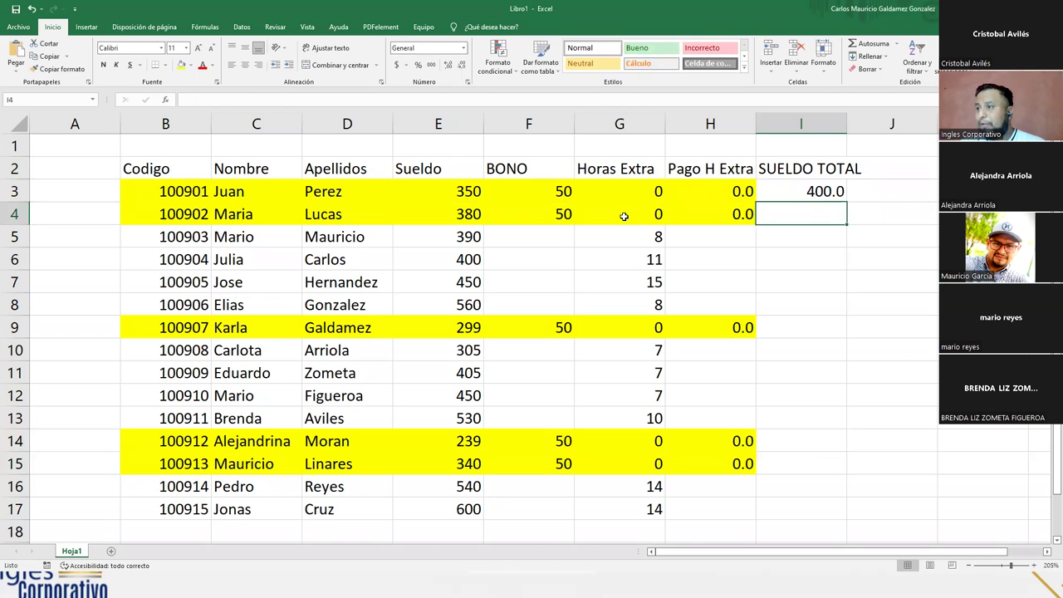
pyautogui.click(458, 216)
pyautogui.click(453, 190)
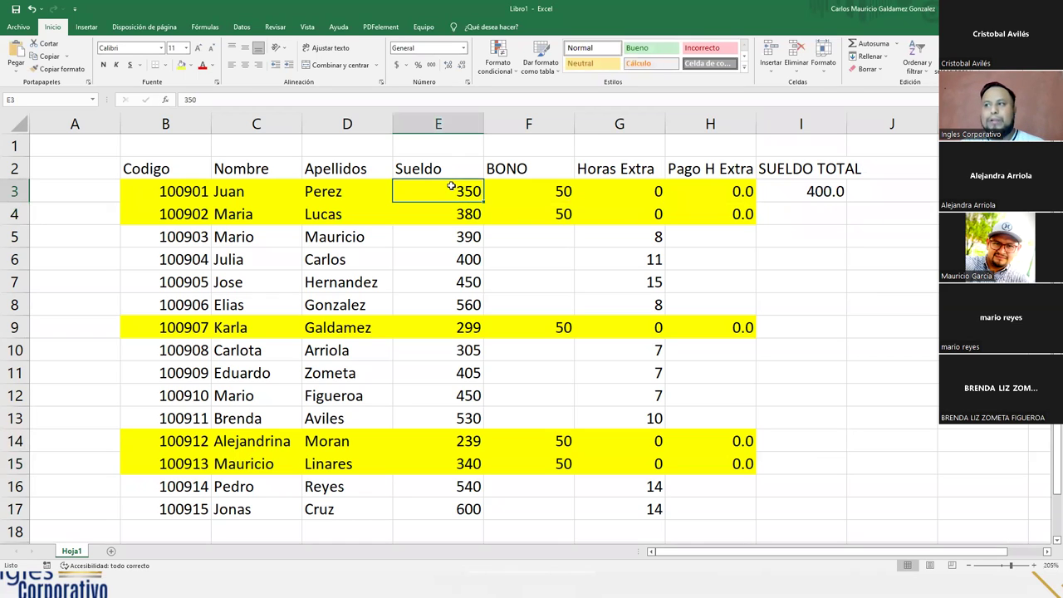
pyautogui.click(451, 216)
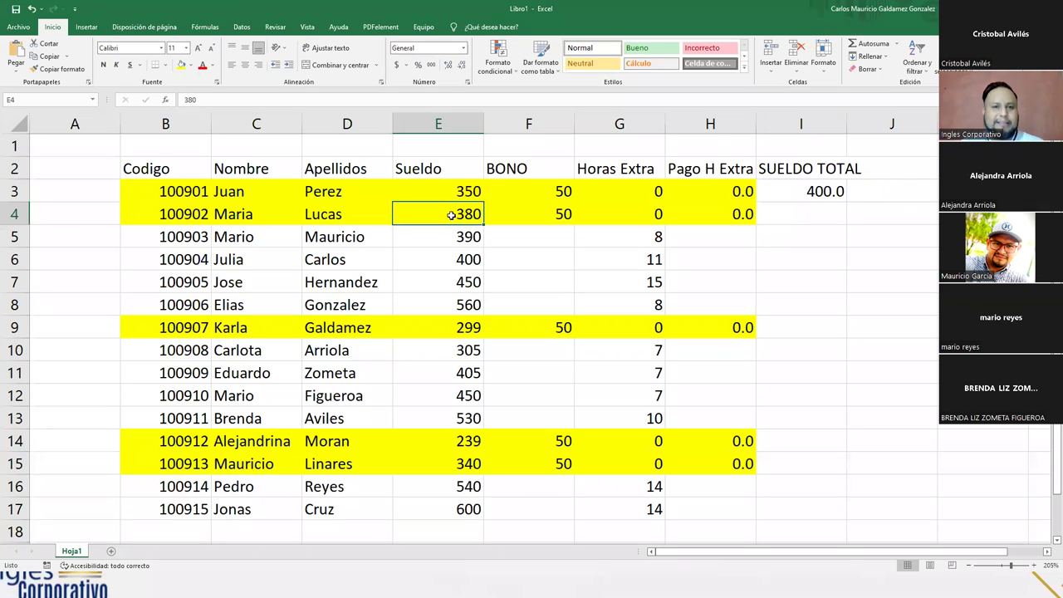
pyautogui.click(793, 216)
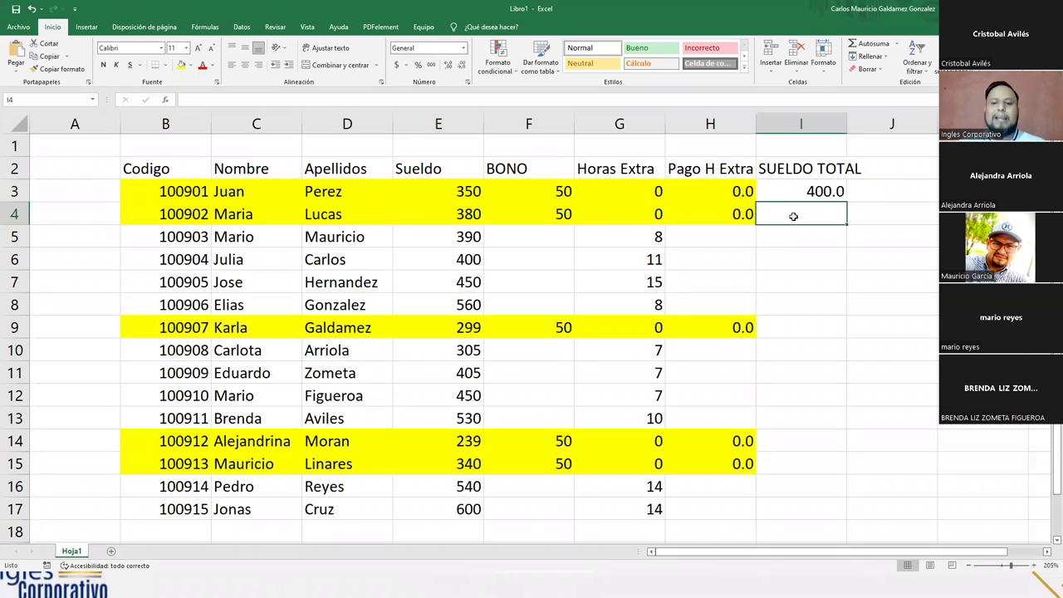
pyautogui.write('=')
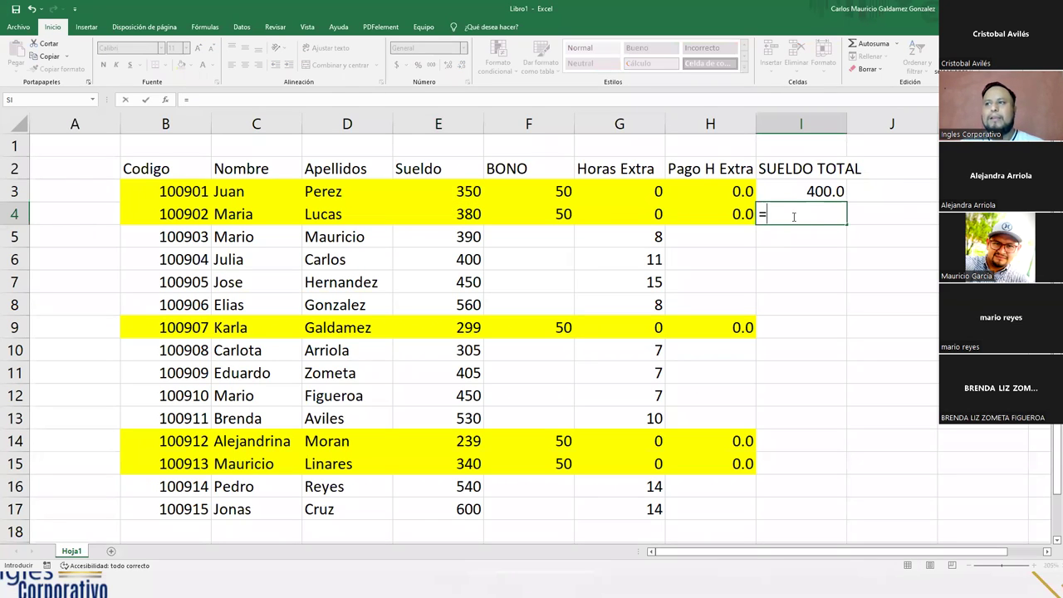
pyautogui.write('E')
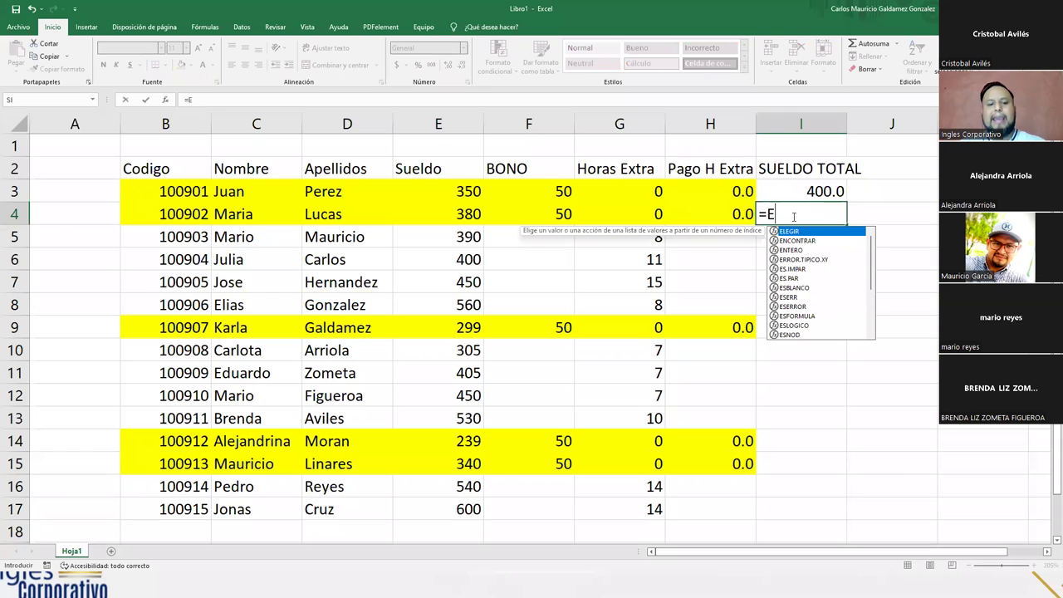
pyautogui.write('4')
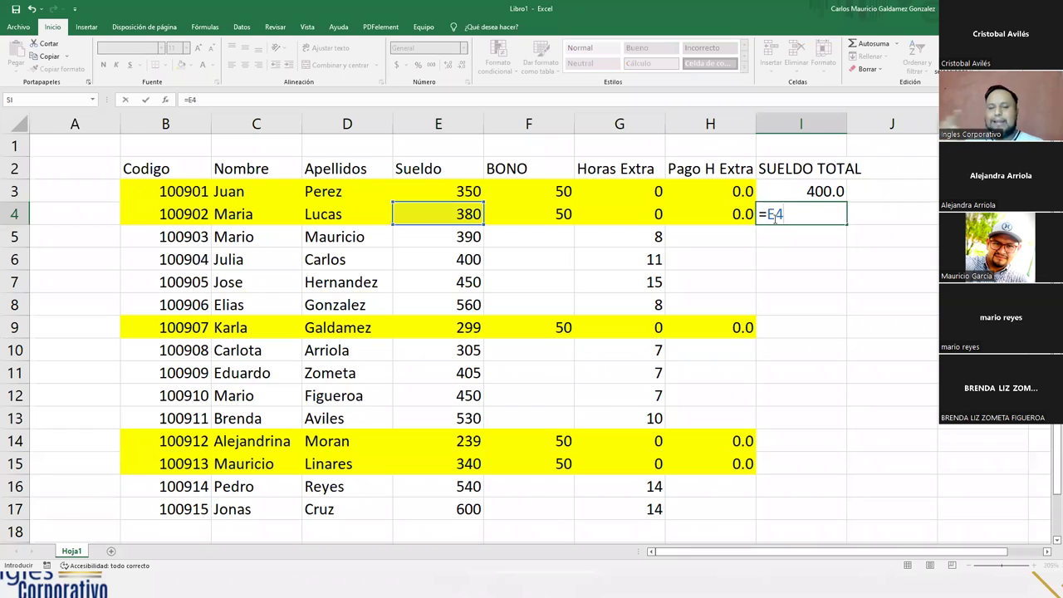
pyautogui.press('Return')
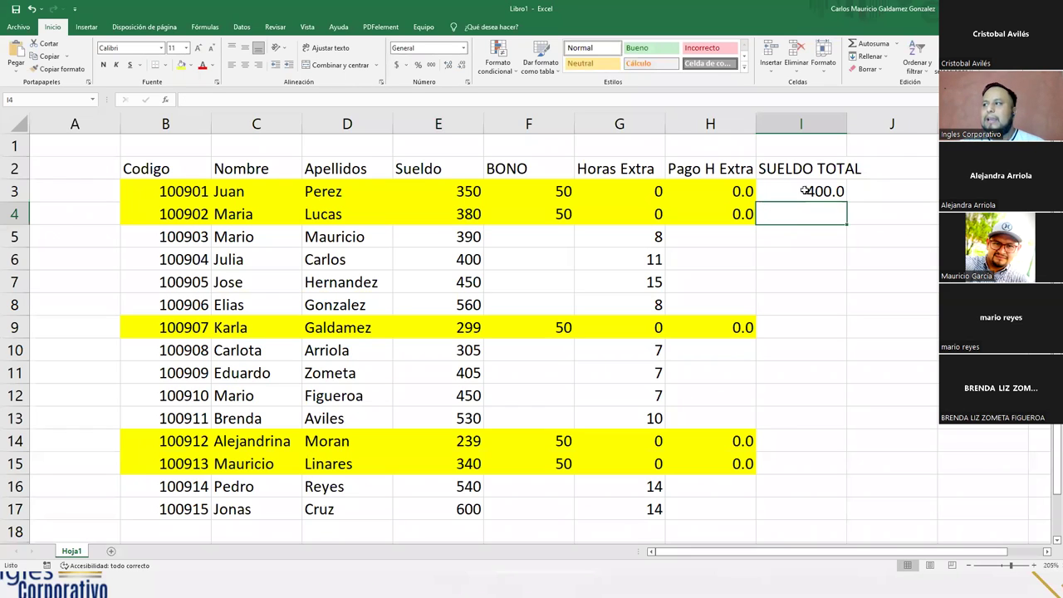
# Step: Review I3's total formula and the SUELDO TOTAL cells of the other highlighted records in rows 4, 9, 14 and 15
pyautogui.click(804, 191)
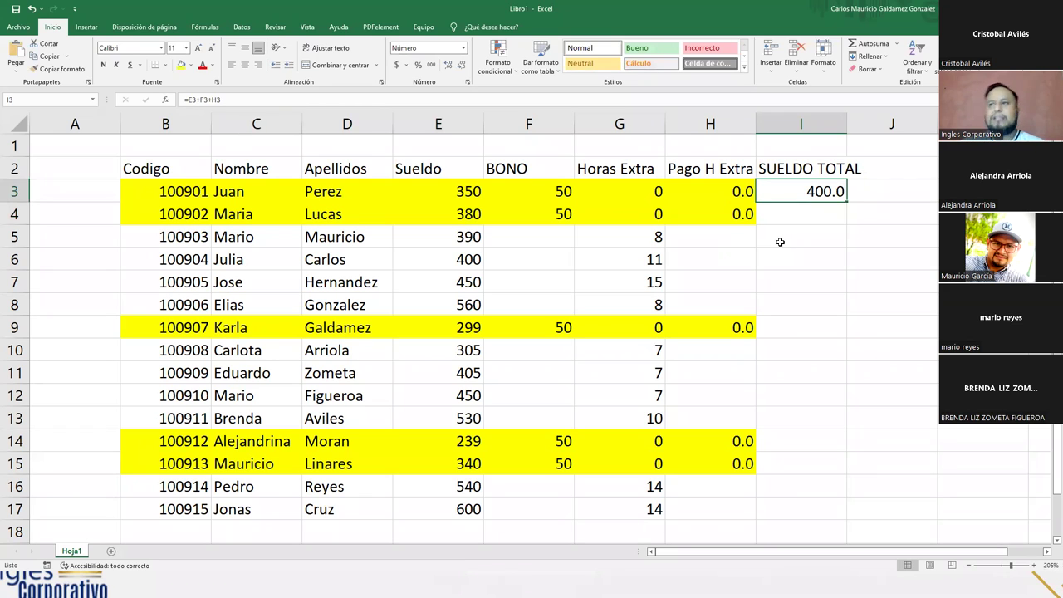
pyautogui.click(796, 220)
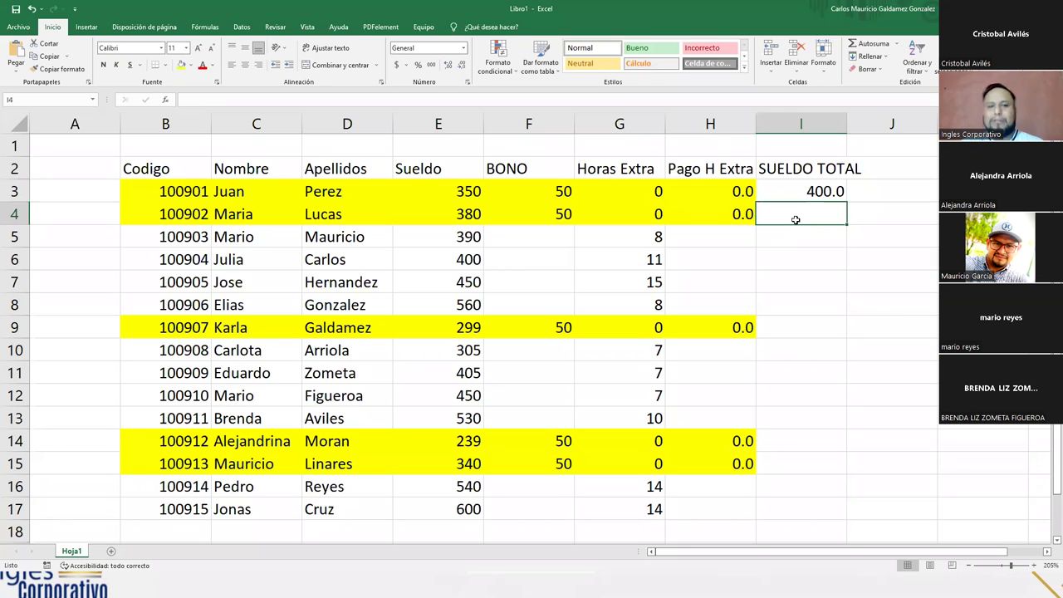
pyautogui.click(793, 322)
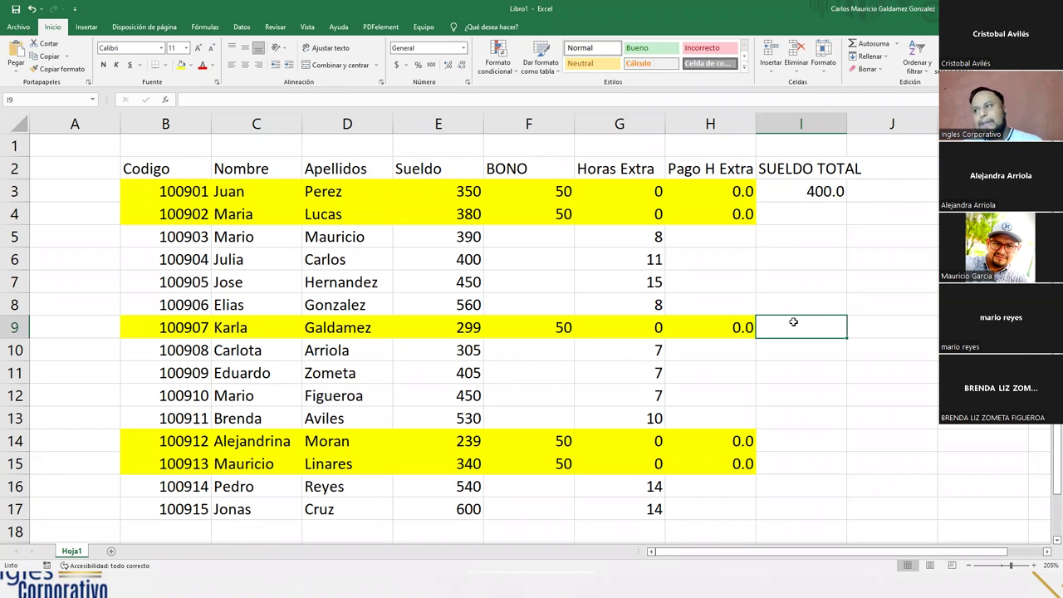
pyautogui.click(792, 444)
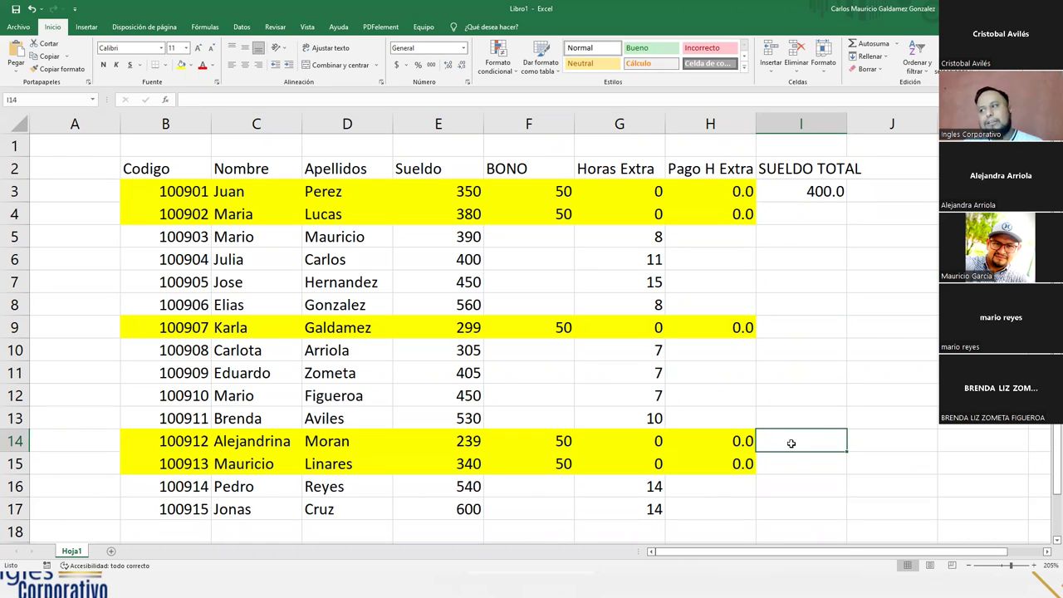
pyautogui.click(790, 464)
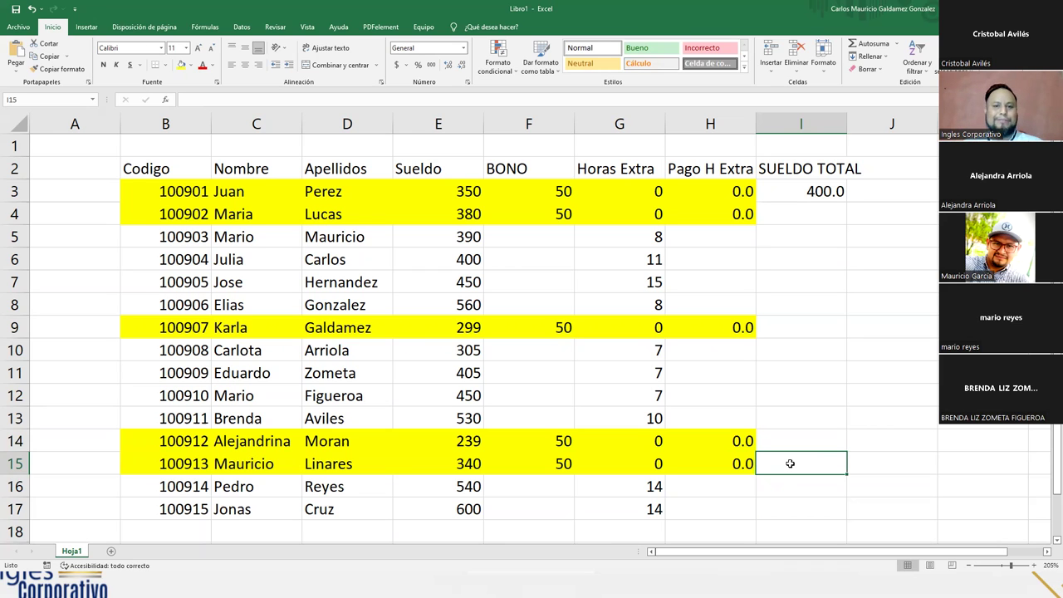
# Step: Switch to the class presentation in full screen and advance to the next slide
pyautogui.press('F11')
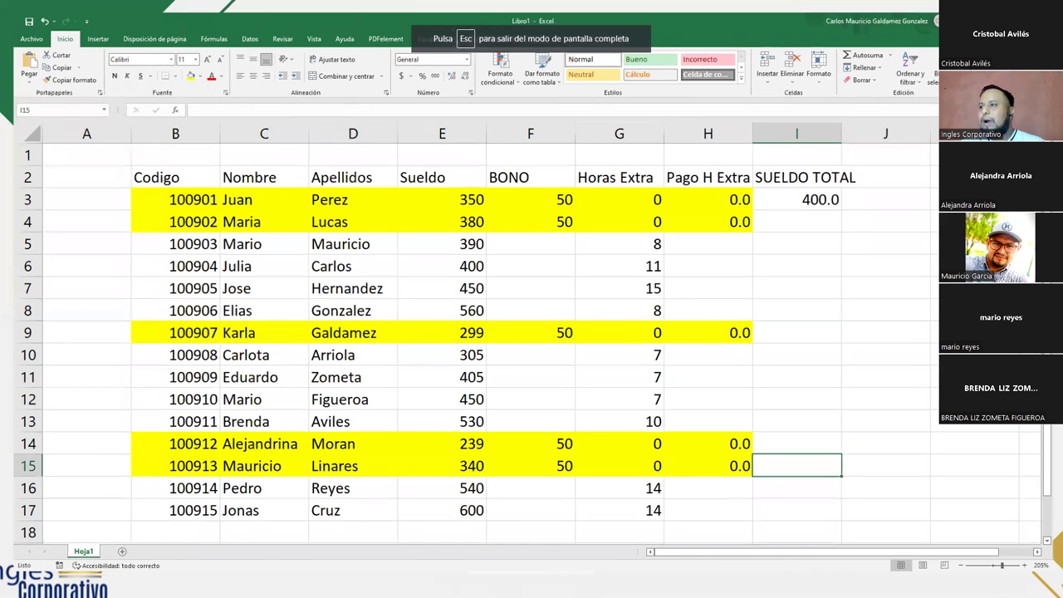
pyautogui.press('Right')
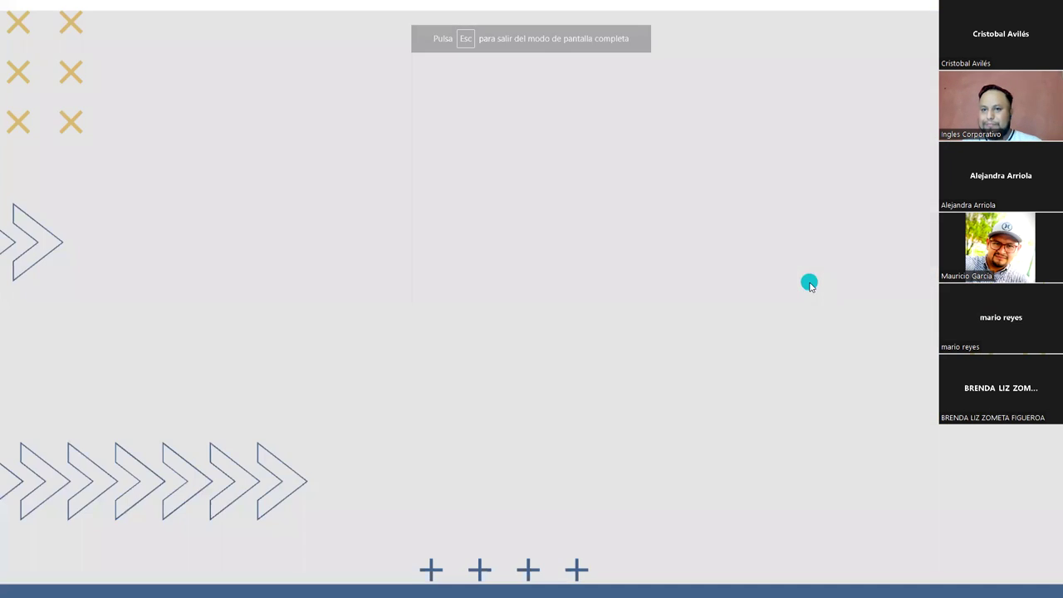